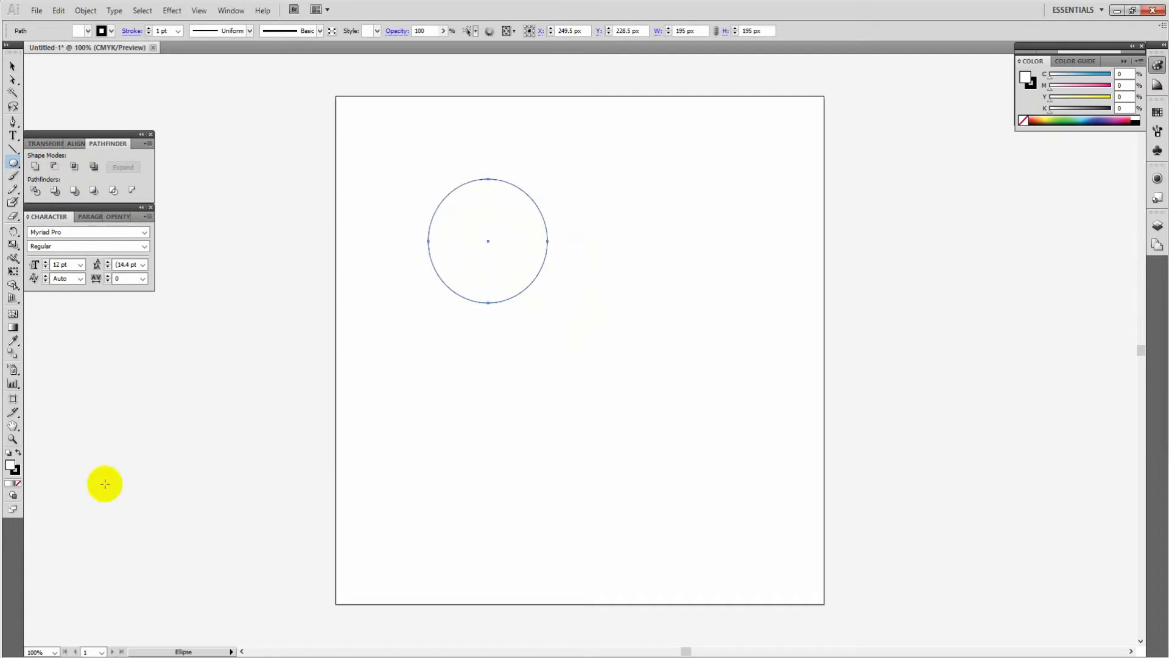
- Remove the circle's stroke and fill it with red (FF0000)
click(18, 453)
click(18, 485)
click(17, 483)
double_click(11, 466)
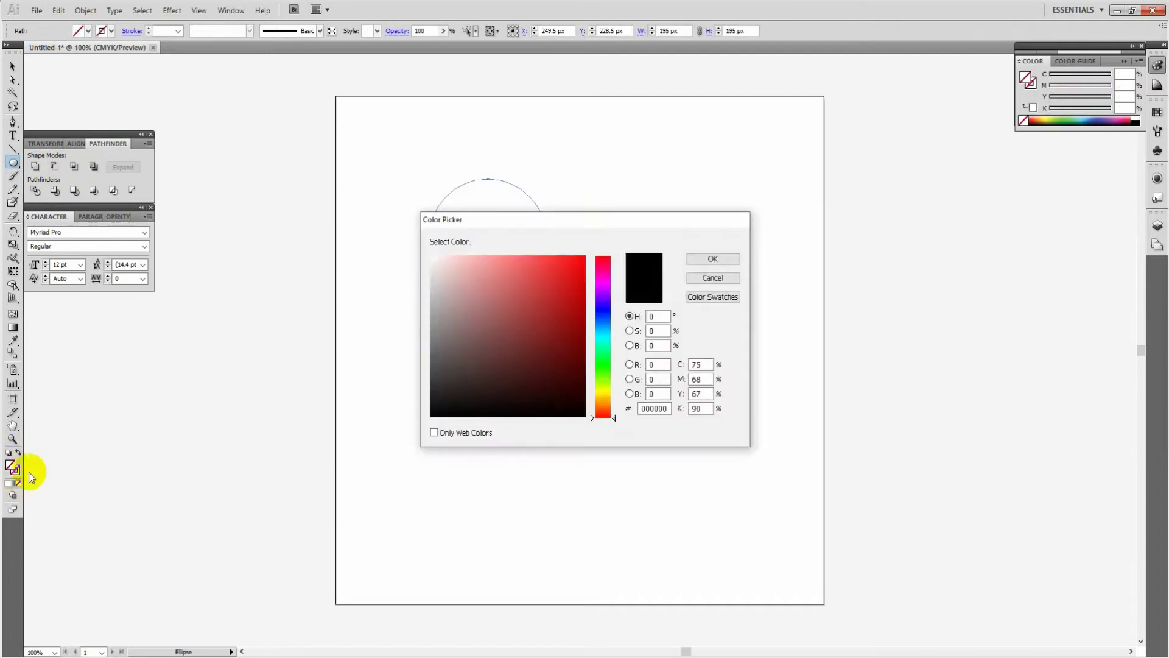
drag(556, 295, 593, 250)
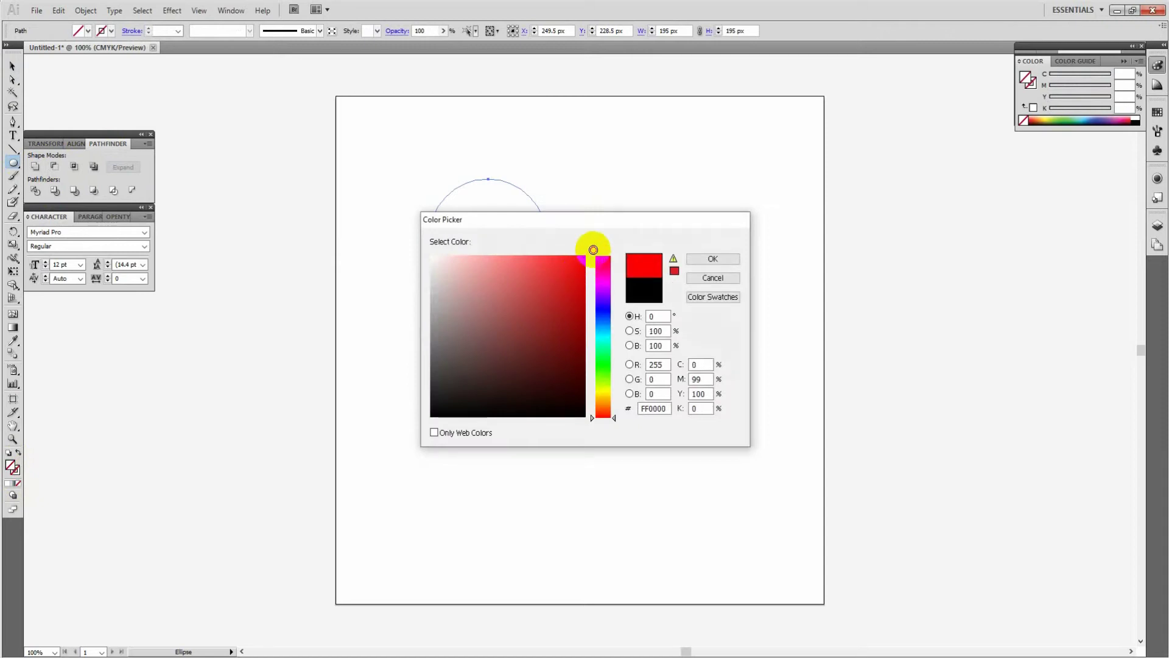
click(713, 260)
- Move the red circle closer to the artboard's centre, to about X 421.5 px and Y 326 px
key(v)
drag(504, 248, 611, 309)
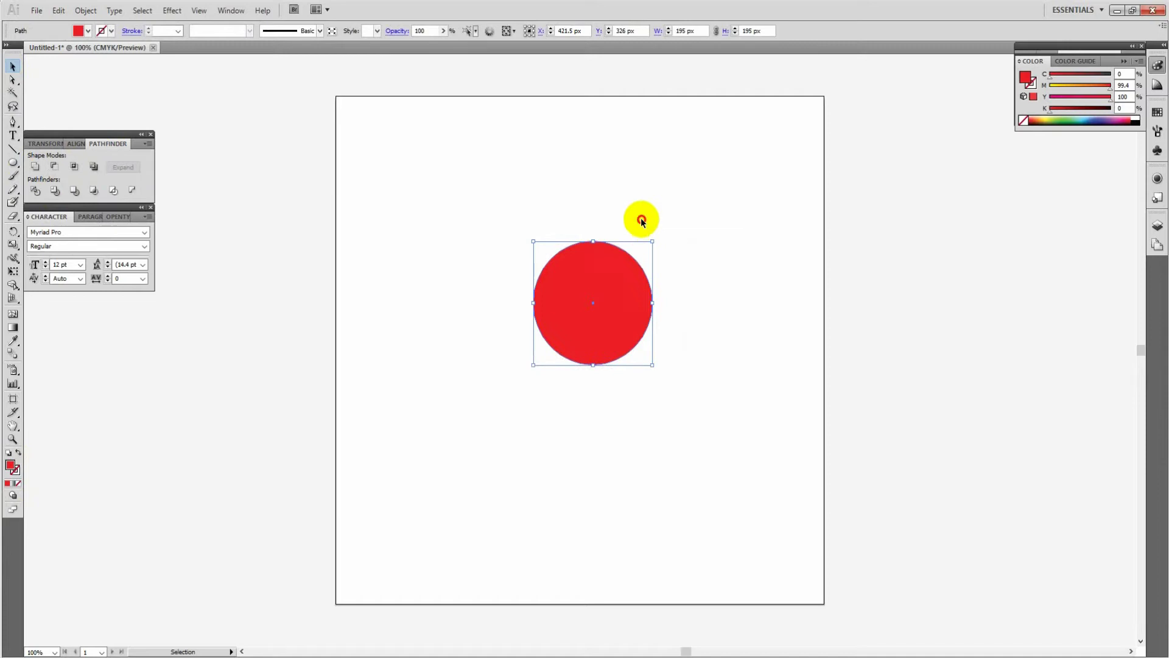
click(487, 222)
- Change the circle's fill colour to green (77D61D)
click(595, 296)
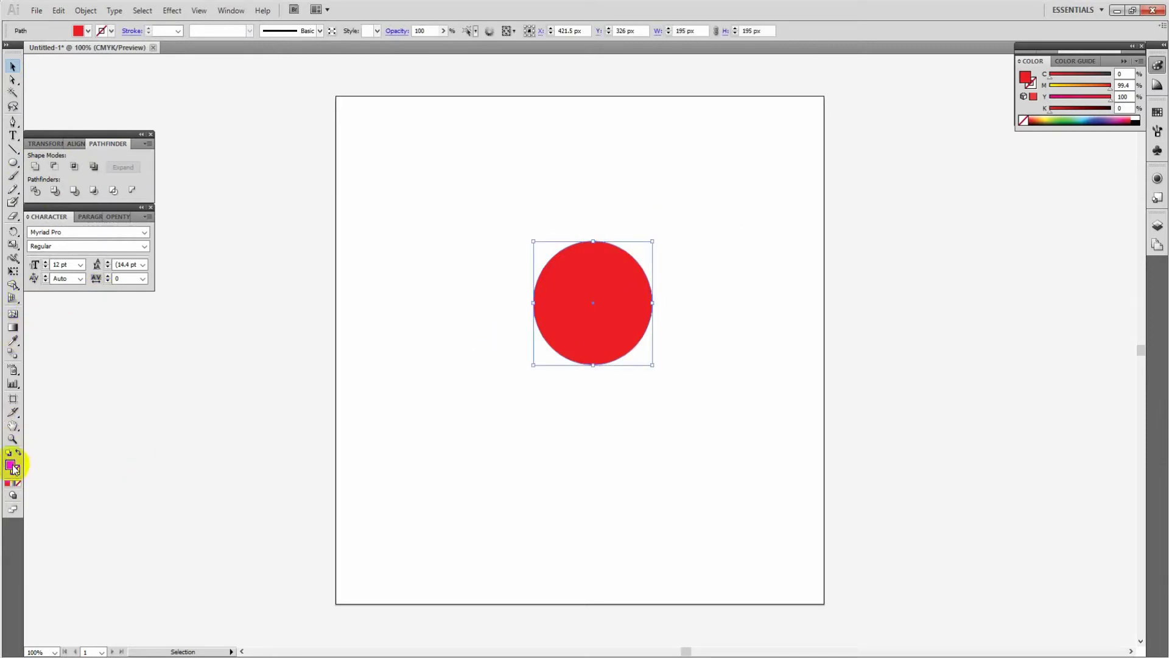
double_click(11, 466)
click(603, 378)
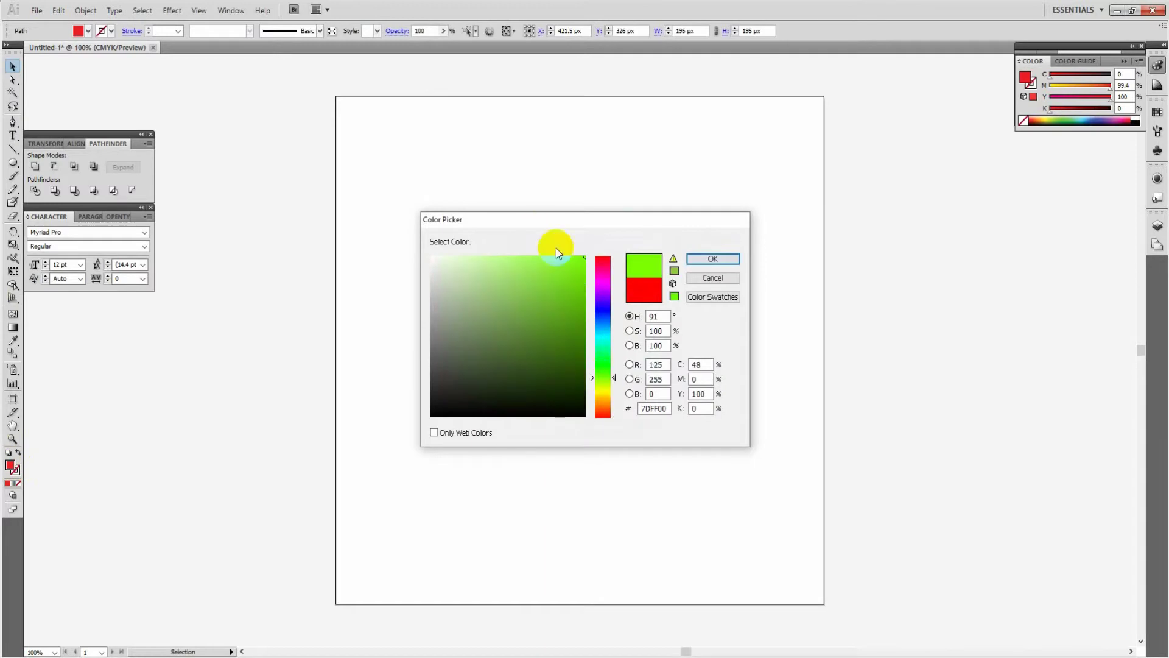
click(569, 287)
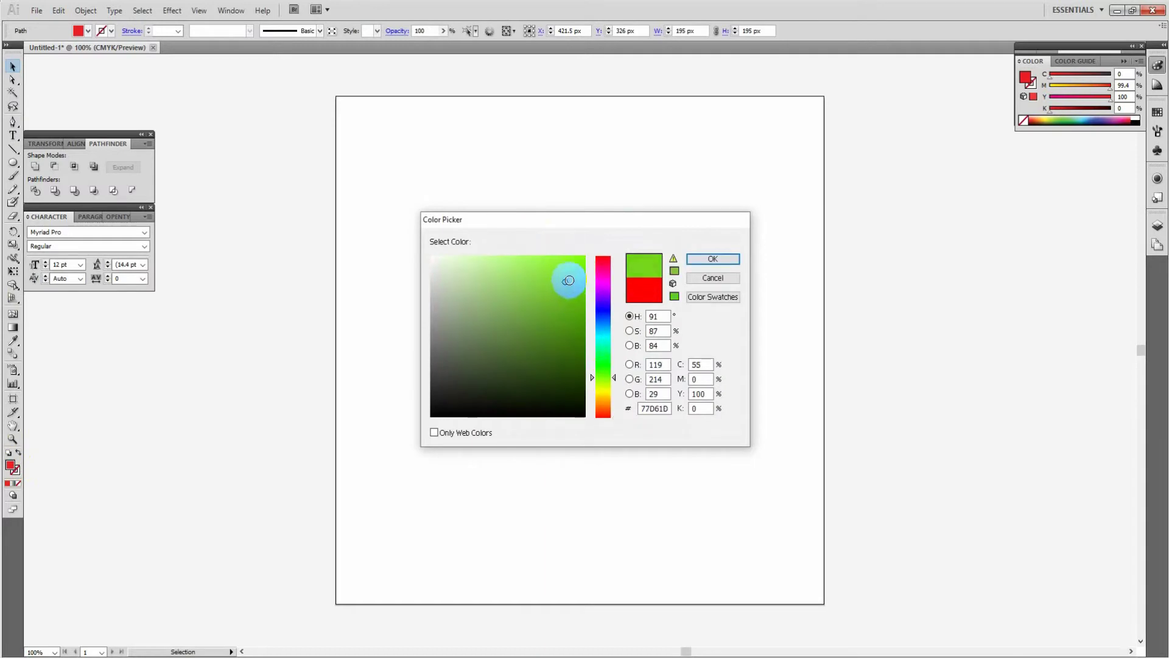
click(700, 260)
click(627, 203)
- Draw a five-pointed star about 96 by 92 px in the centre of the green circle and fill it white (FFFFFF)
drag(12, 163, 48, 218)
mouse_move(513, 143)
mouse_down()
mouse_move(543, 172)
mouse_move(534, 166)
mouse_move(602, 317)
mouse_up()
click(11, 69)
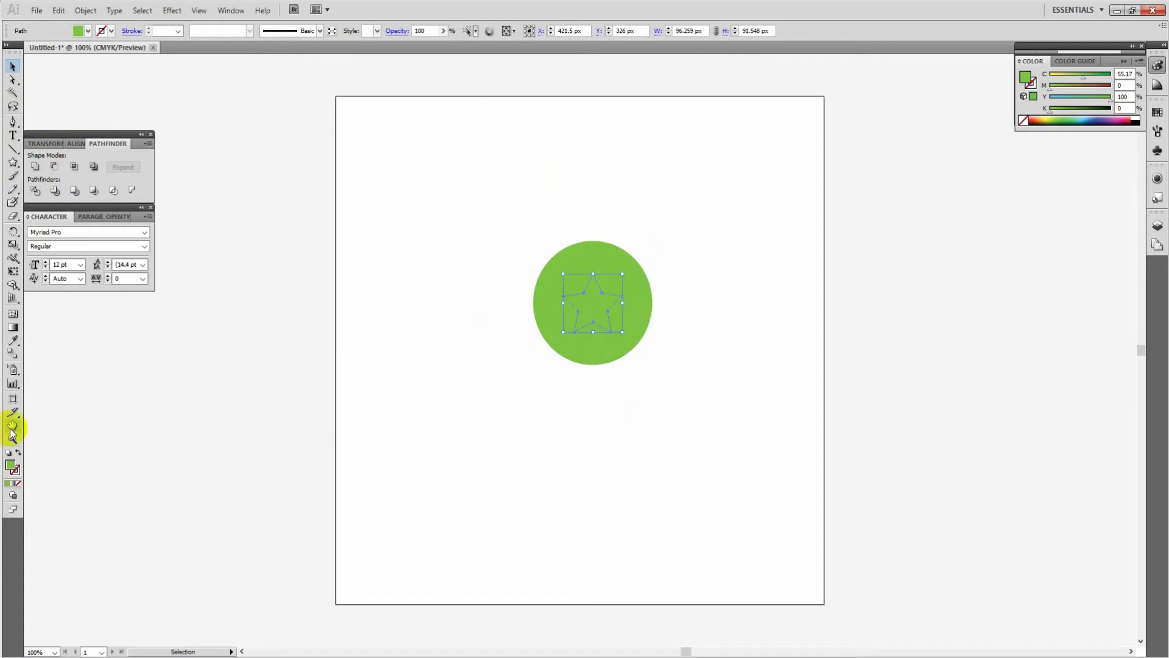
double_click(9, 467)
drag(606, 384, 607, 400)
drag(471, 295, 418, 241)
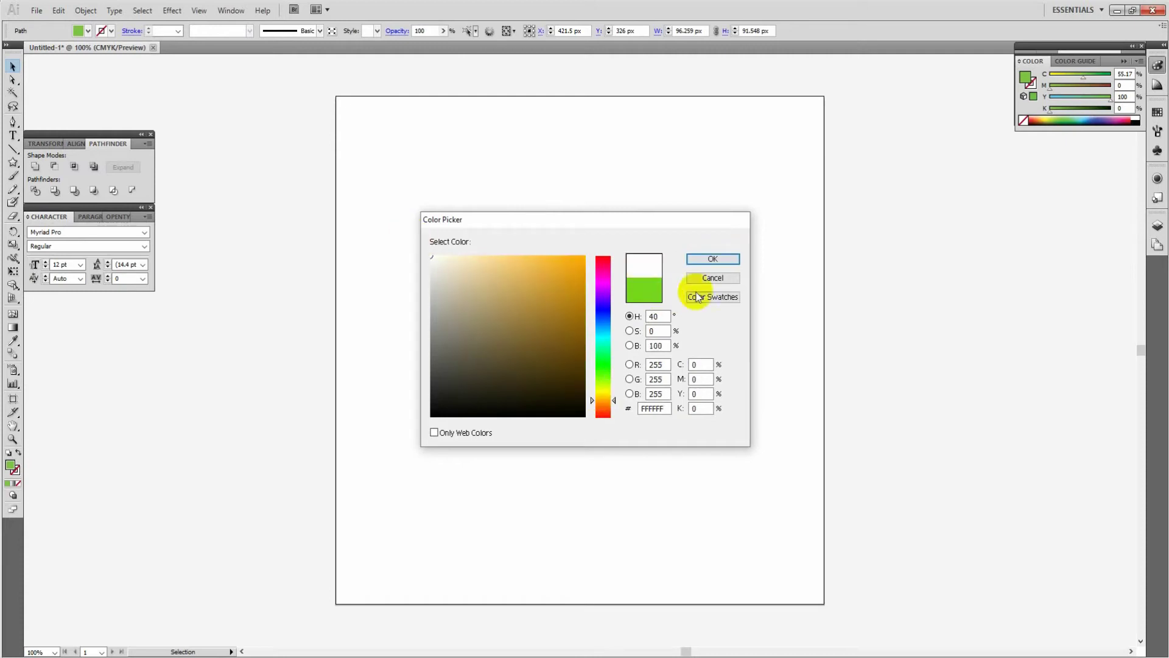
click(708, 261)
click(622, 217)
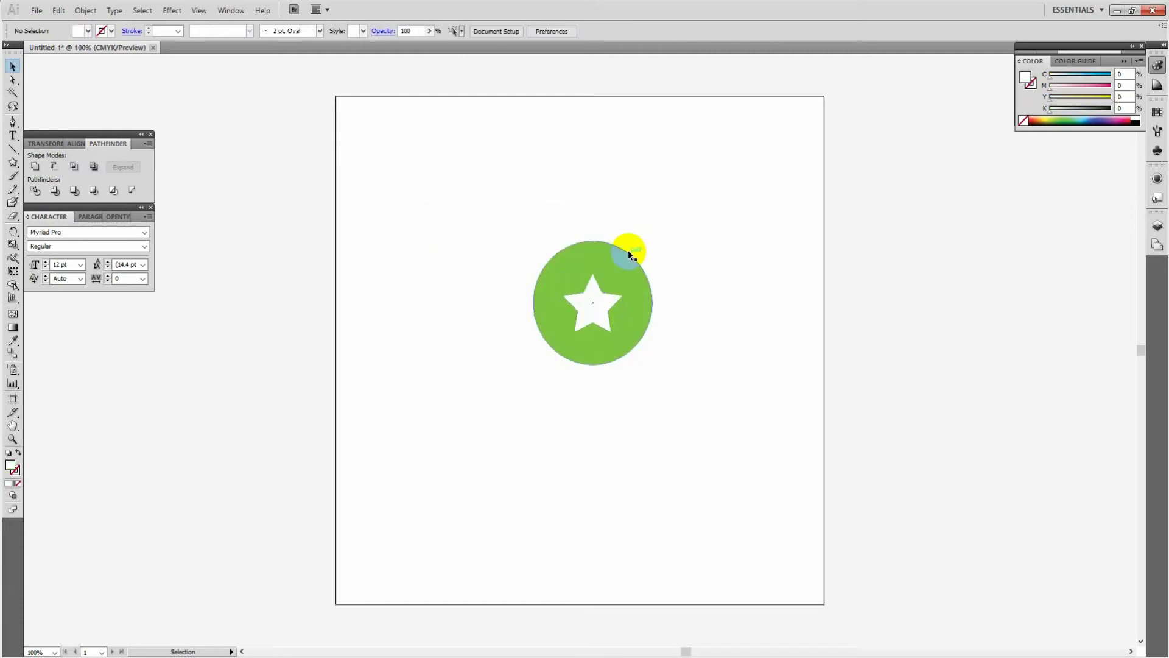
- Draw a rounded rectangle about 113 by 48 px across the circle's upper edge and fill it dark grey (333333)
drag(19, 169, 40, 180)
drag(574, 230, 632, 256)
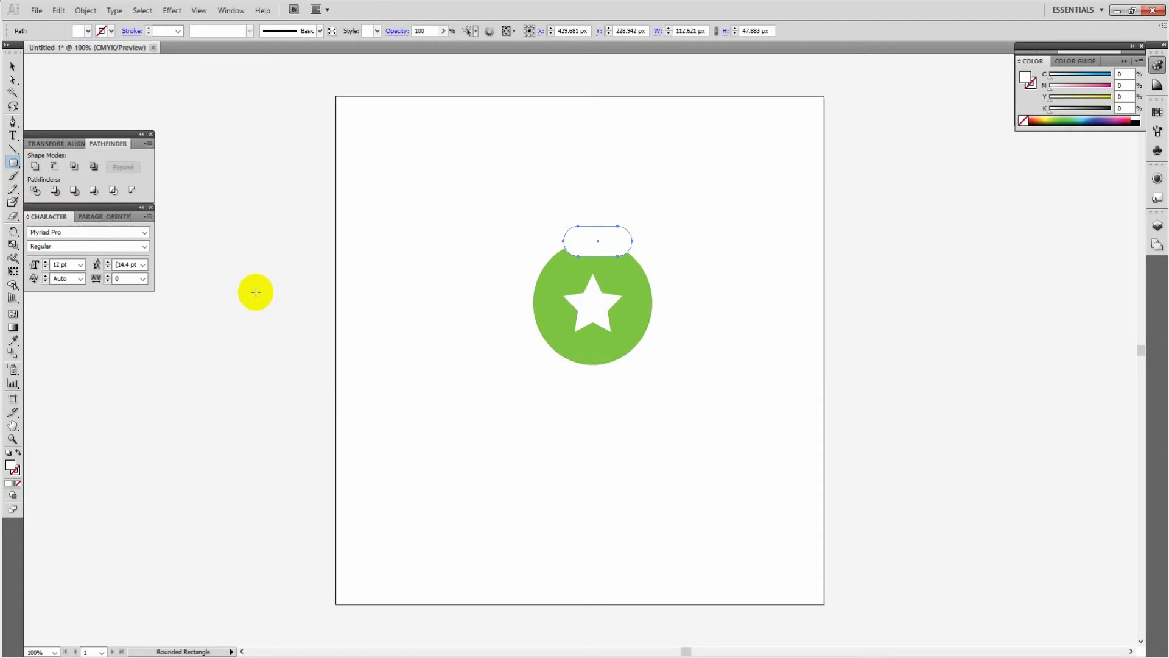
double_click(12, 468)
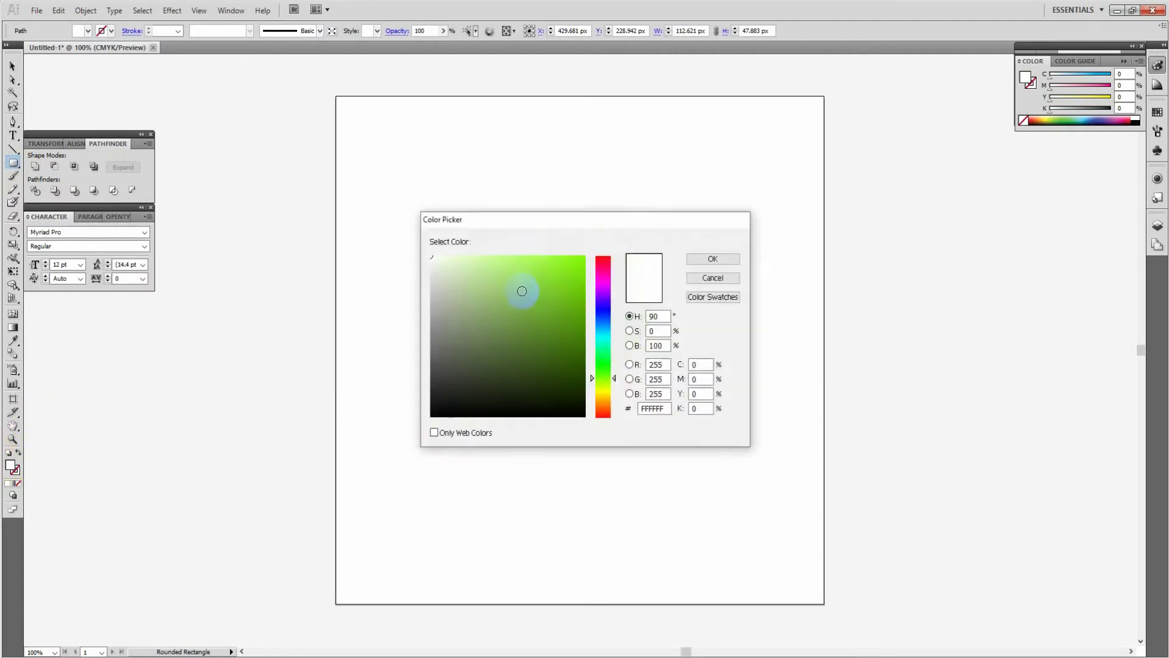
drag(449, 347, 425, 384)
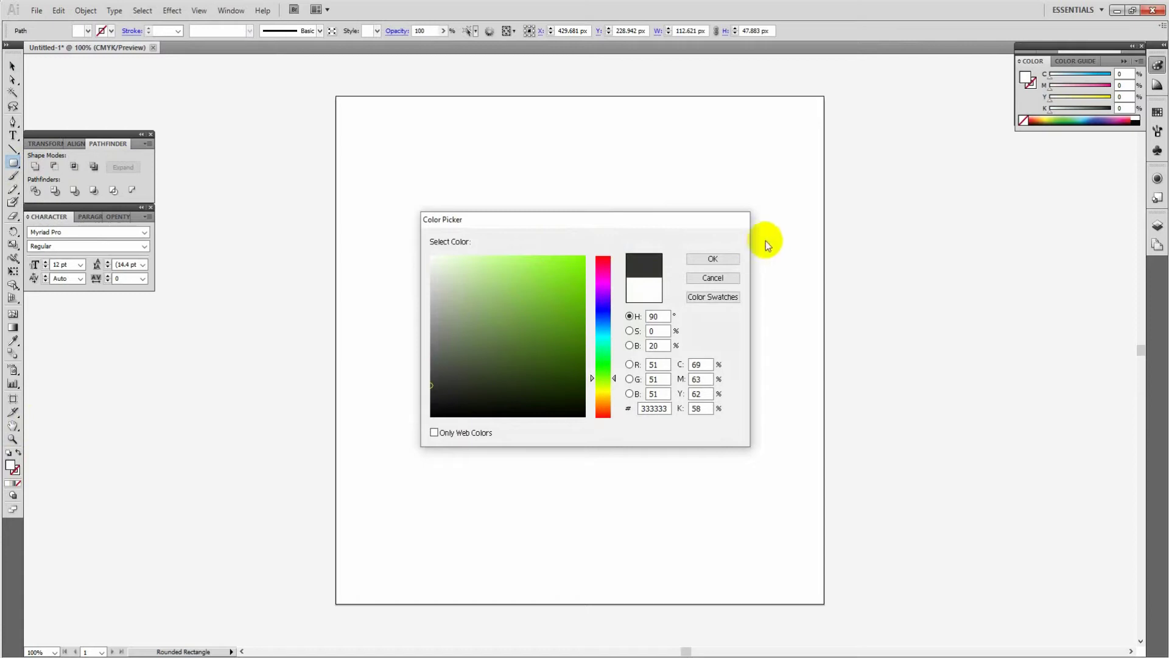
click(731, 259)
click(13, 66)
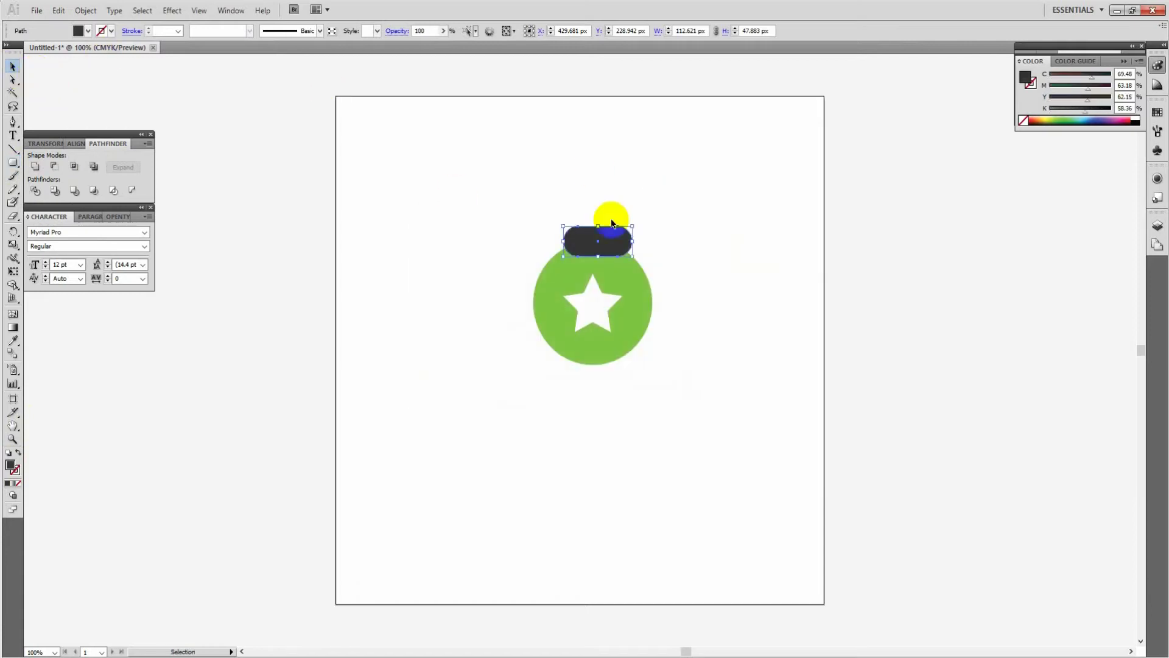
click(458, 199)
- Centre the dark rounded rectangle over the circle's upper edge, slightly raised, and send it behind the circle
drag(597, 260, 597, 257)
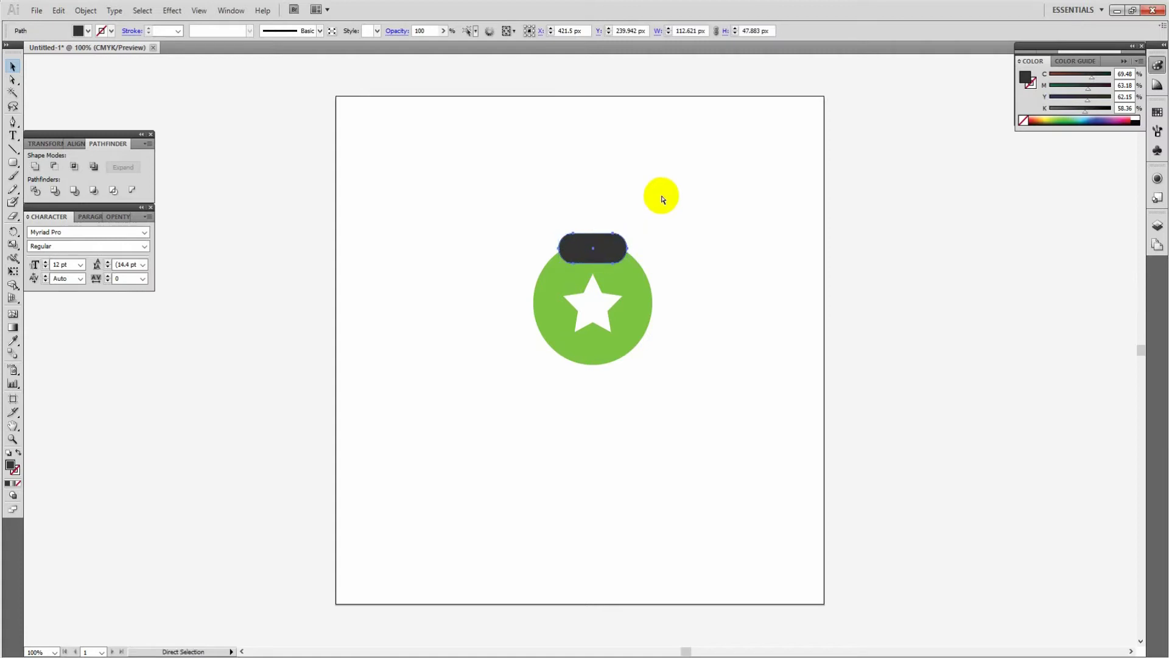
key(Up)
key(Up)
key(Up)
key(Up)
key(Up)
key(Up)
key(Up)
key(Up)
key(Up)
key(Up)
key(Up)
click(665, 246)
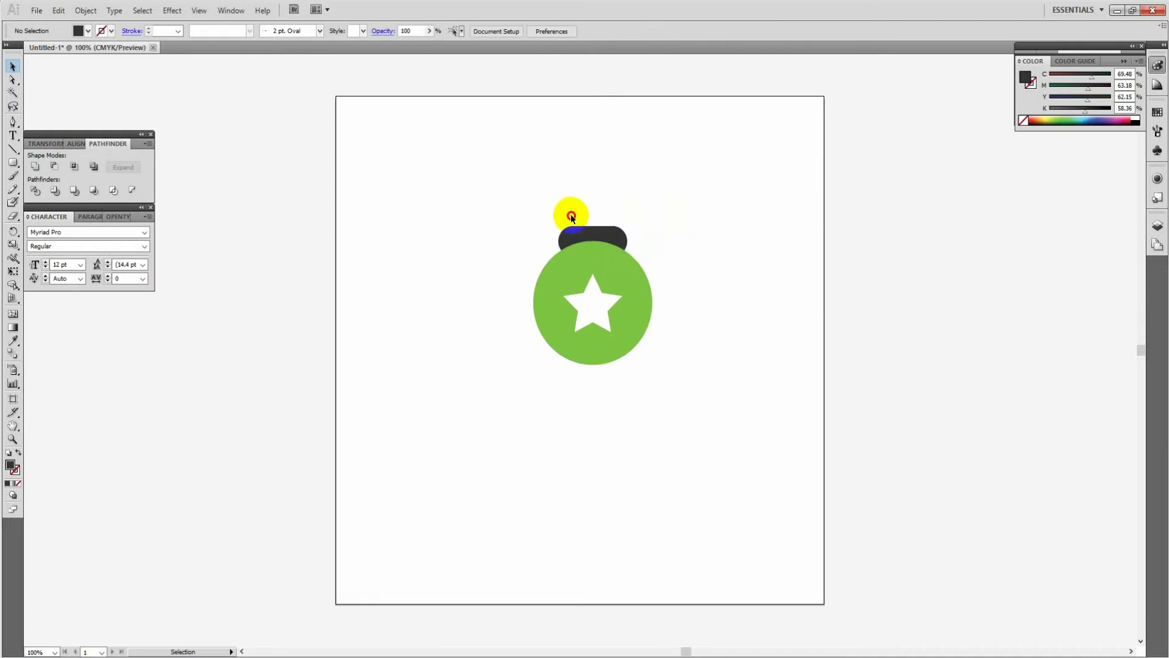
- Group the circle, star and dark cap, and move the group straight down on the artboard
drag(571, 216, 522, 188)
key(a)
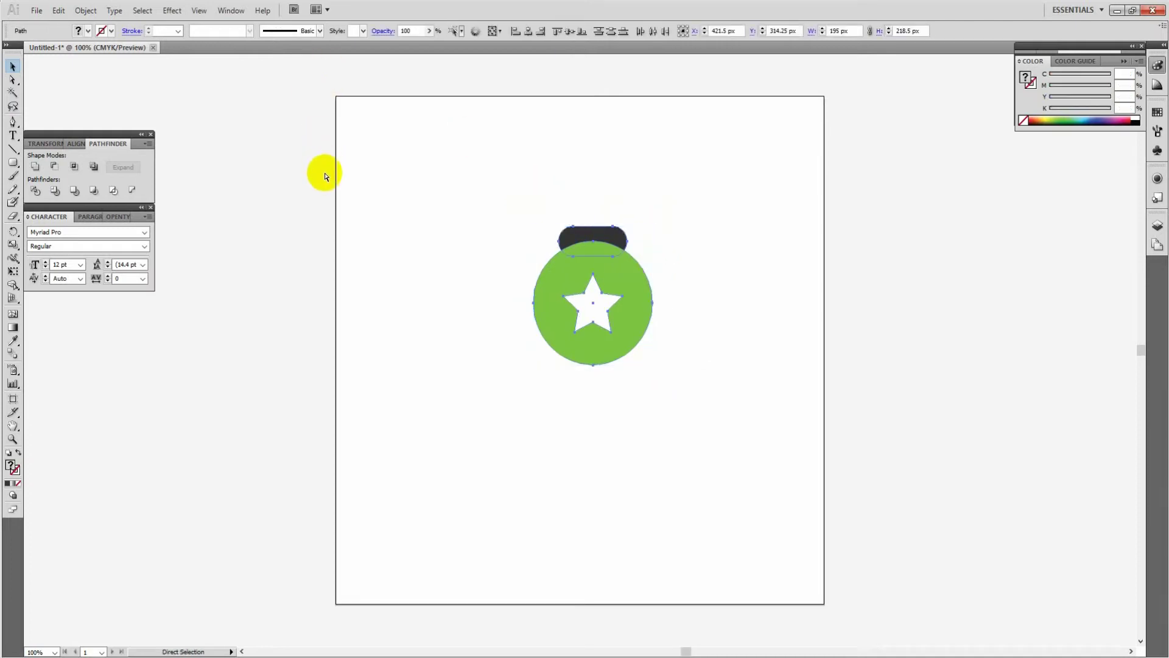
key(v)
drag(636, 292, 662, 332)
click(613, 222)
- Draw an S-shaped curved path with the Pen tool, running from above the dark cap down to it
click(13, 123)
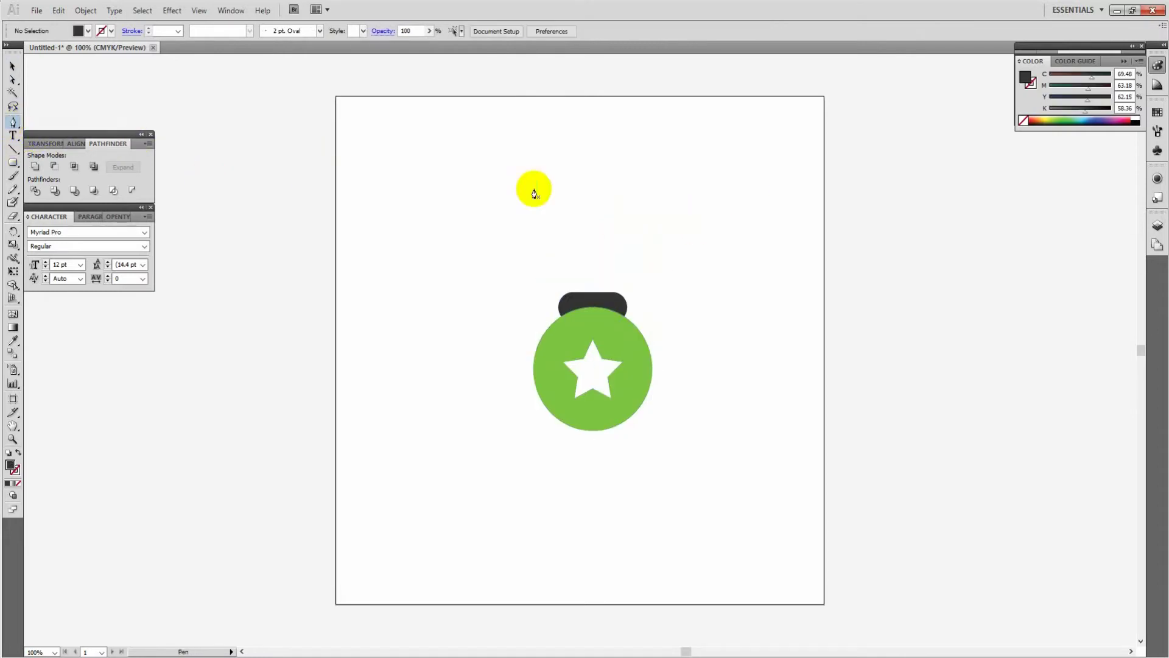
click(580, 238)
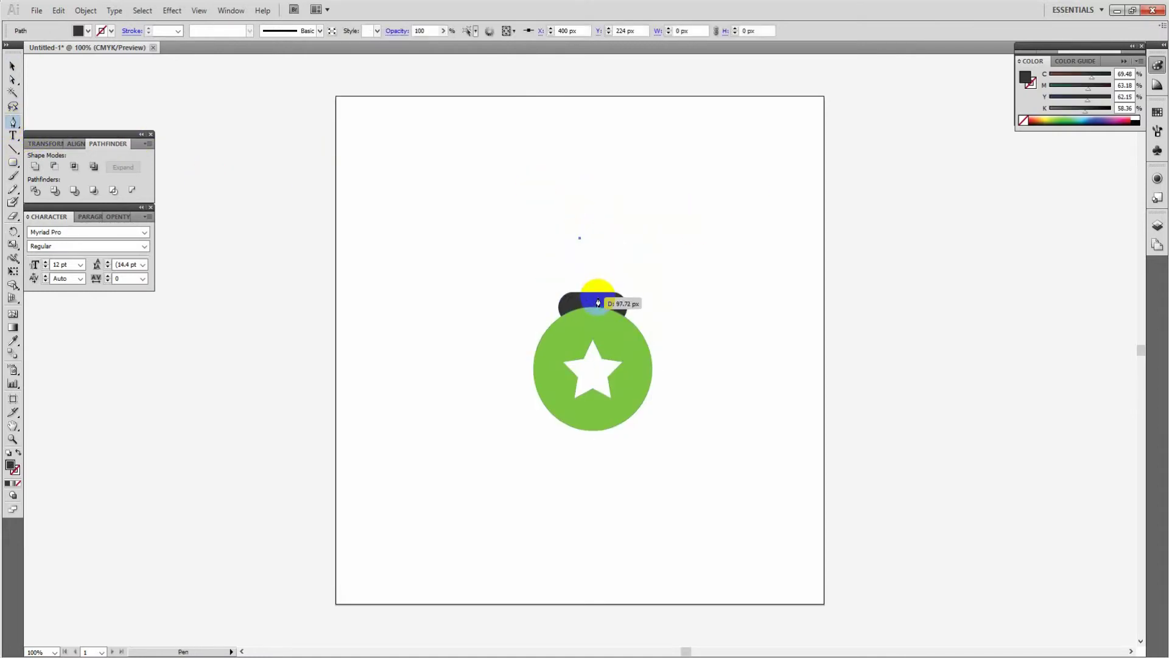
mouse_move(589, 288)
mouse_down()
mouse_move(576, 308)
mouse_move(596, 256)
mouse_move(567, 307)
mouse_move(605, 305)
mouse_up()
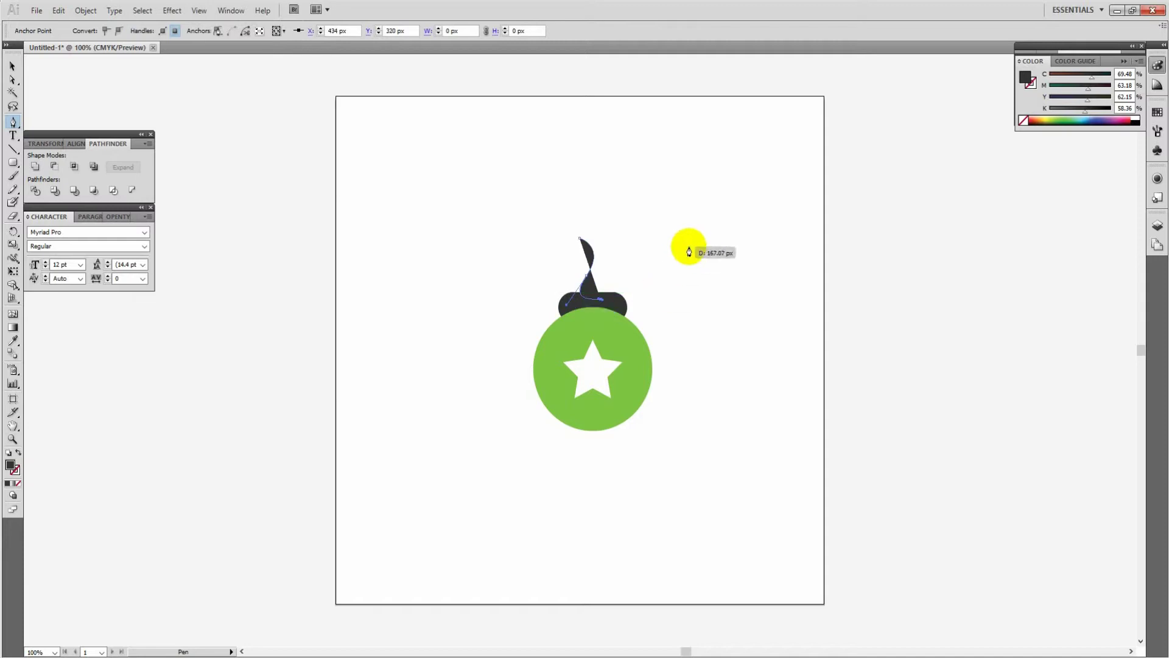
- Swap the curved path's fill and stroke so only the outline is coloured, and centre the path above the cap
click(18, 452)
click(12, 66)
click(584, 200)
drag(590, 268, 595, 262)
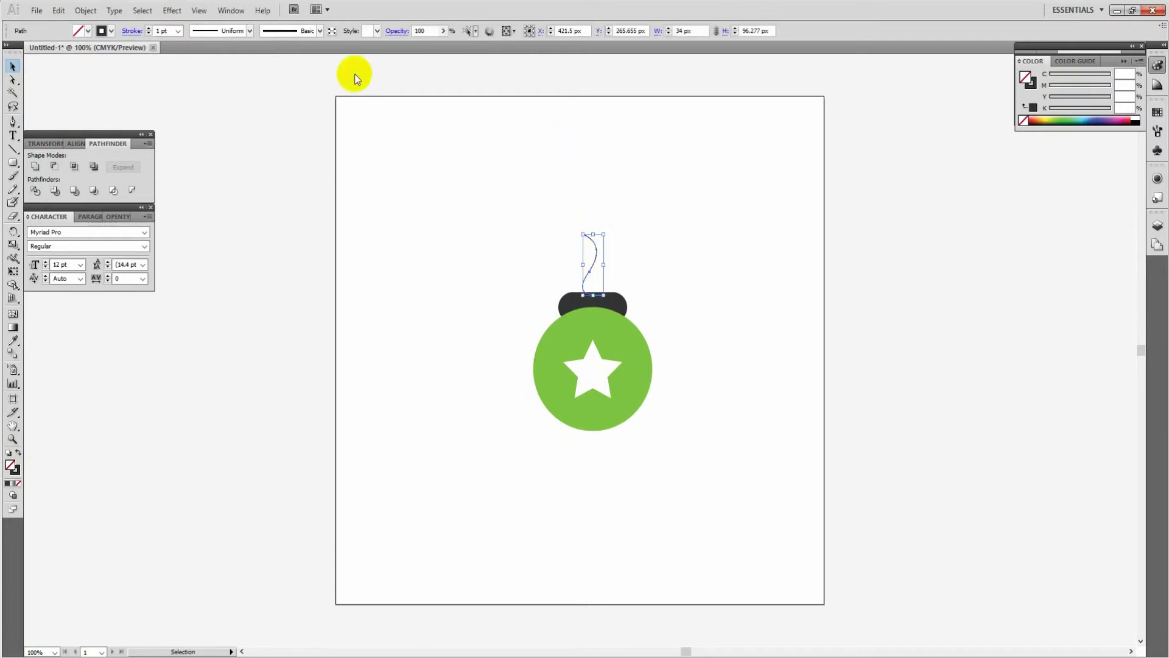
- Set the curved path's stroke weight to 20 pt
click(181, 32)
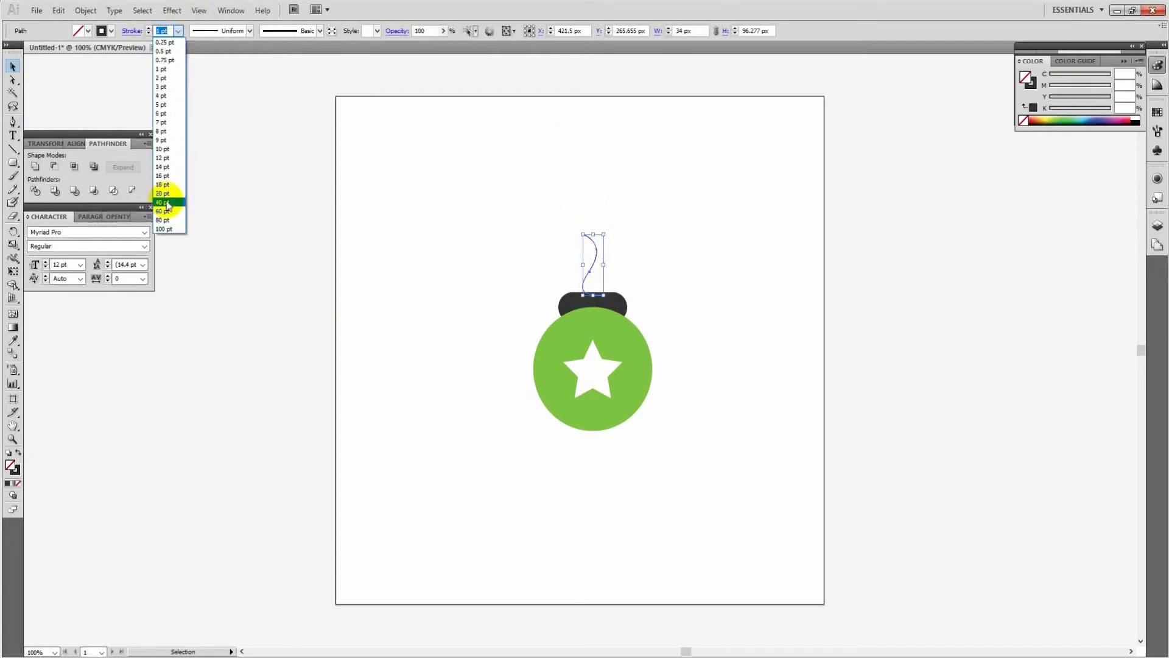
click(168, 193)
click(178, 31)
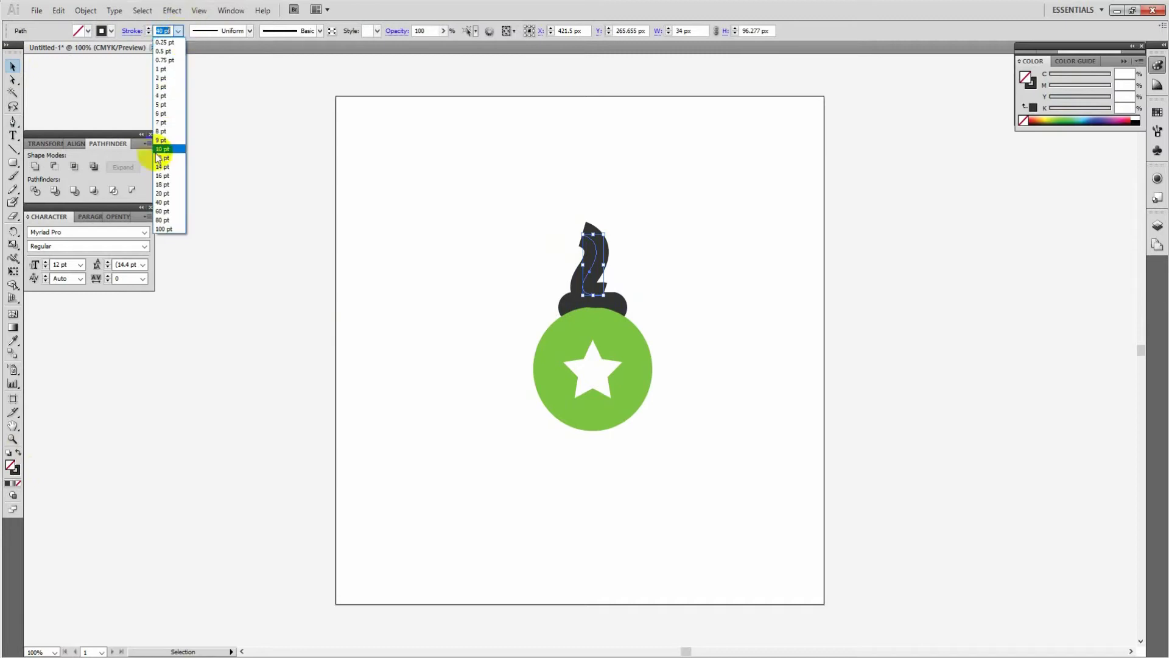
click(167, 194)
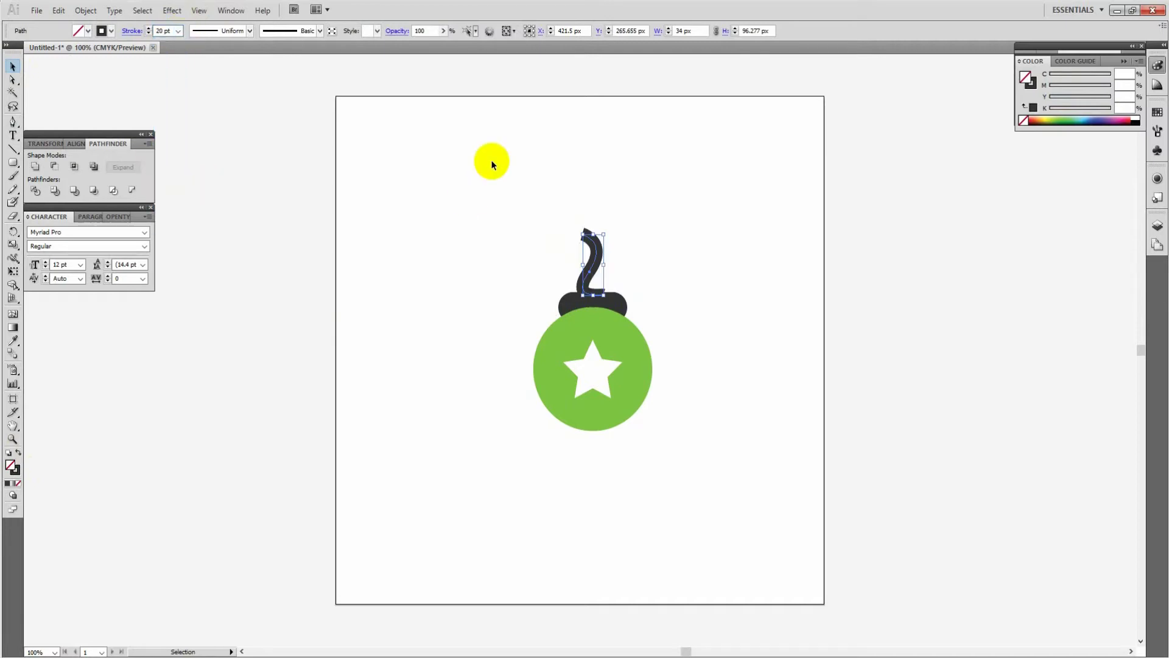
- Expand the stroked curve into a filled shape
click(85, 11)
click(107, 145)
key(Return)
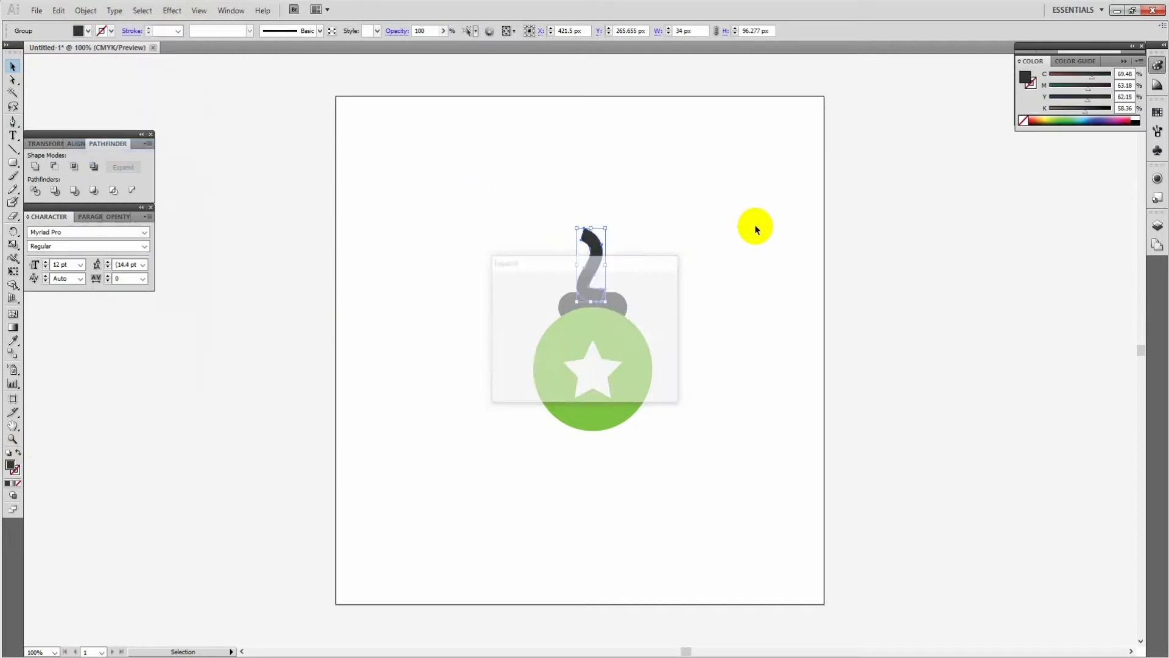
click(755, 227)
- Lower the expanded curve onto the dark cap and group it with the rest of the ornament
drag(593, 269, 598, 277)
shift+click(606, 311)
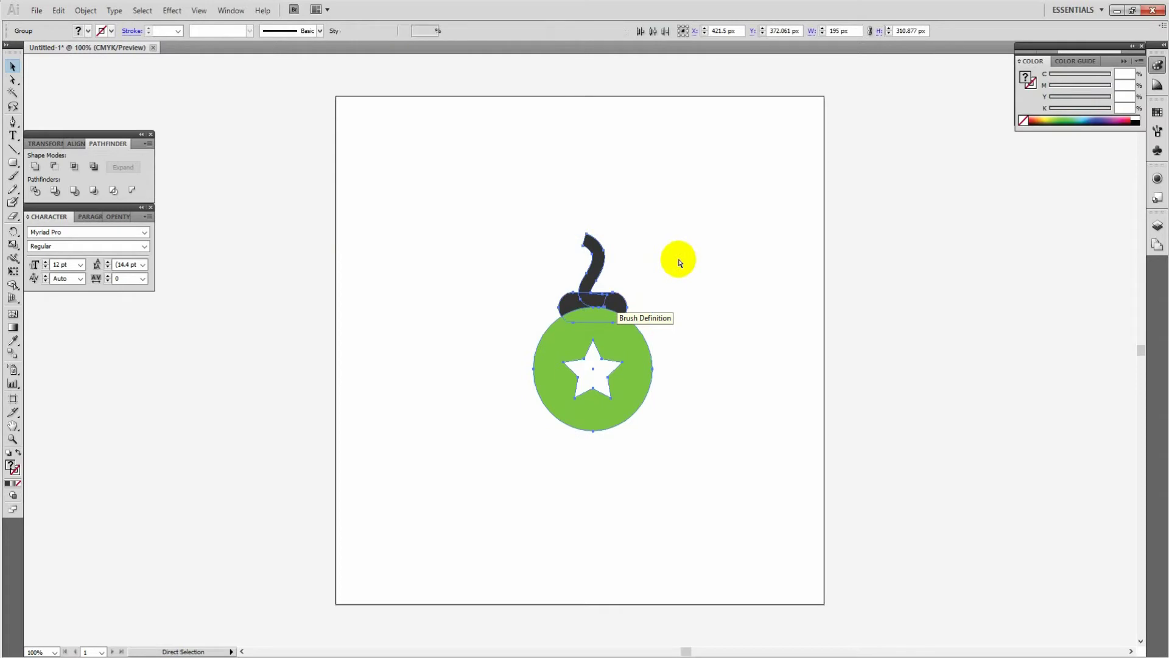
click(700, 209)
- Move the whole ornament to the artboard's upper-left area and scale it down proportionally to about 154 by 245 px
drag(584, 399, 922, 399)
click(993, 191)
drag(954, 330, 528, 254)
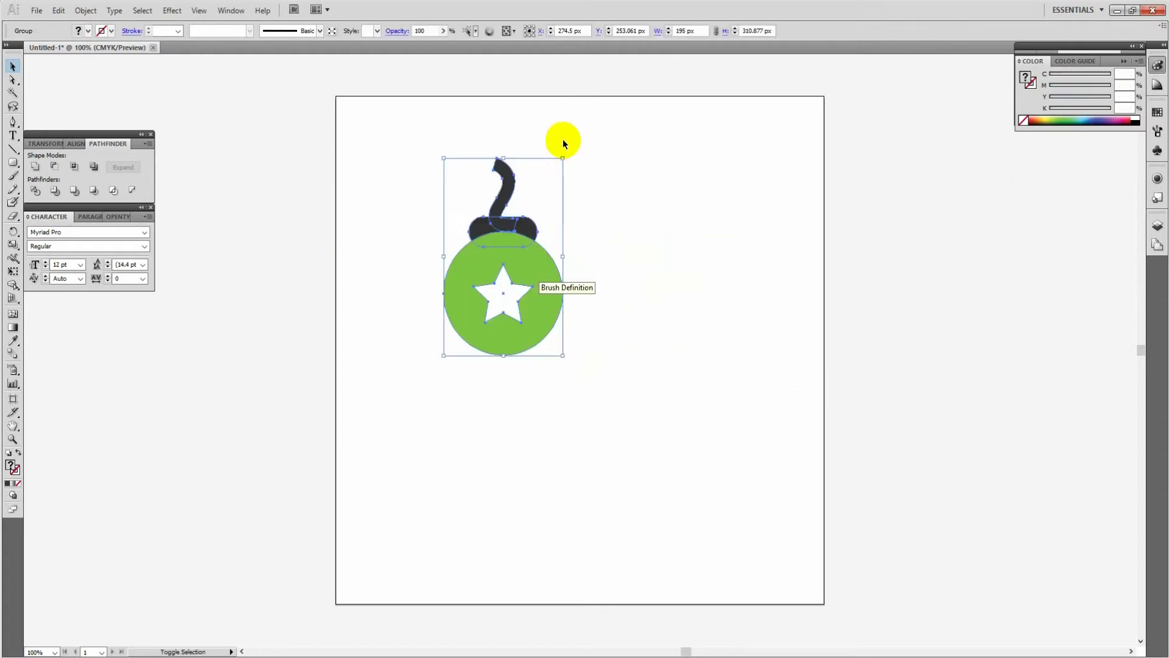
drag(562, 157, 538, 201)
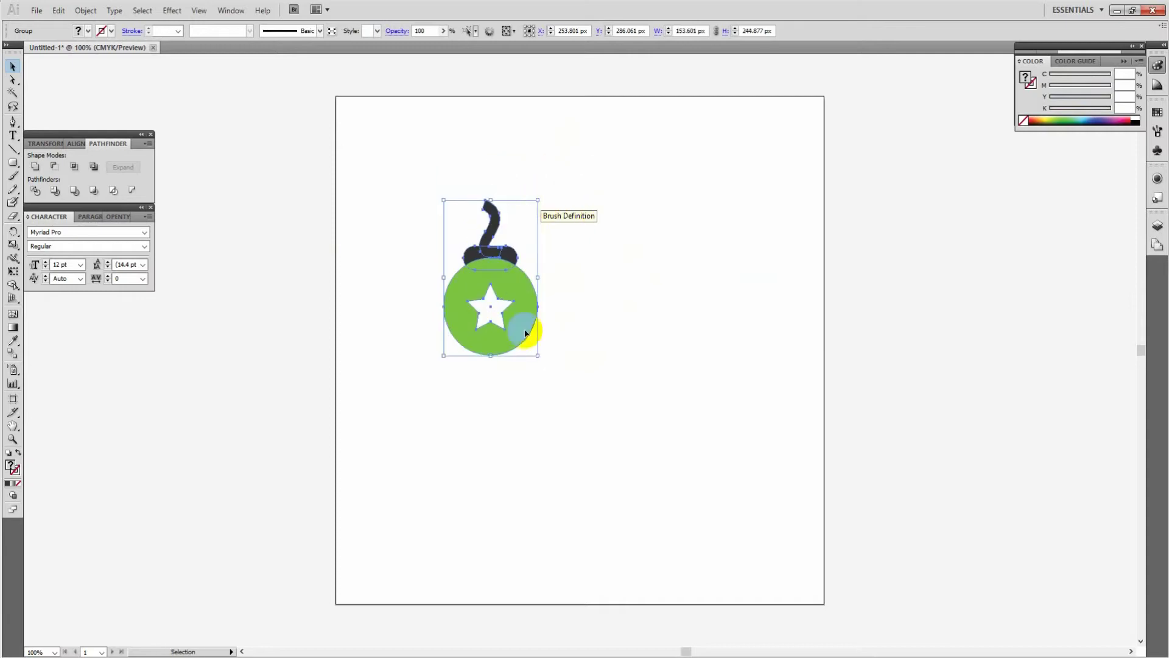
- Place a duplicate of the green ornament directly to its right
key(a)
drag(493, 323, 597, 327)
click(644, 279)
- Recolour the circle of the duplicated ornament to orange-yellow (C 2.19, M 27.82, Y 100, K 0)
double_click(629, 295)
click(606, 308)
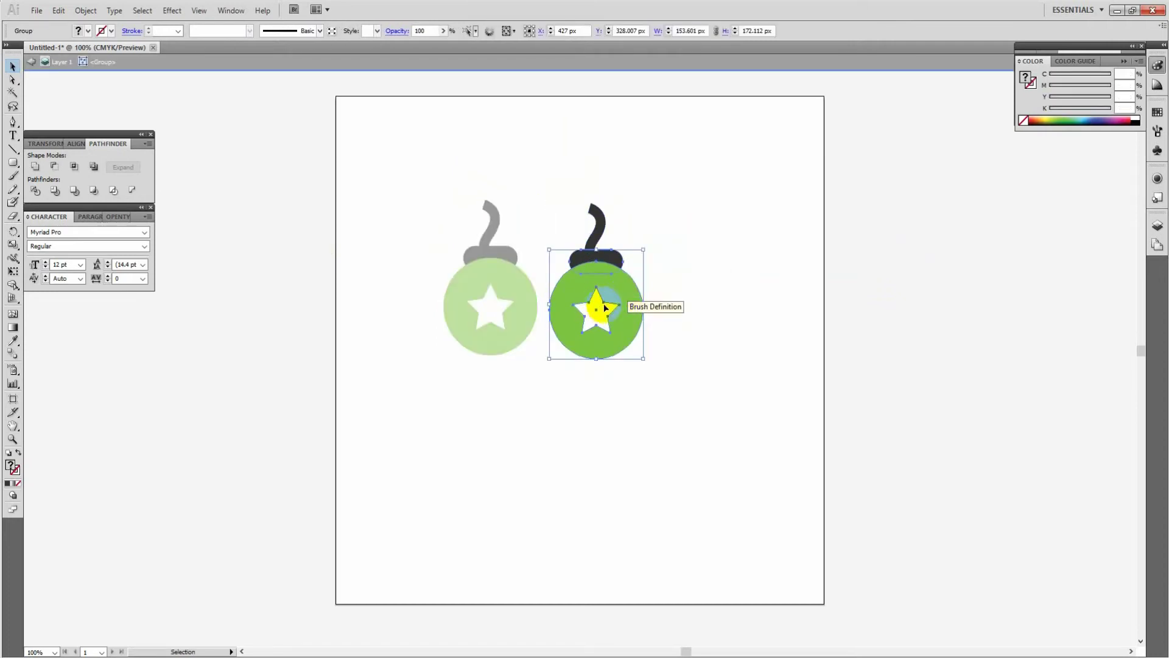
click(628, 295)
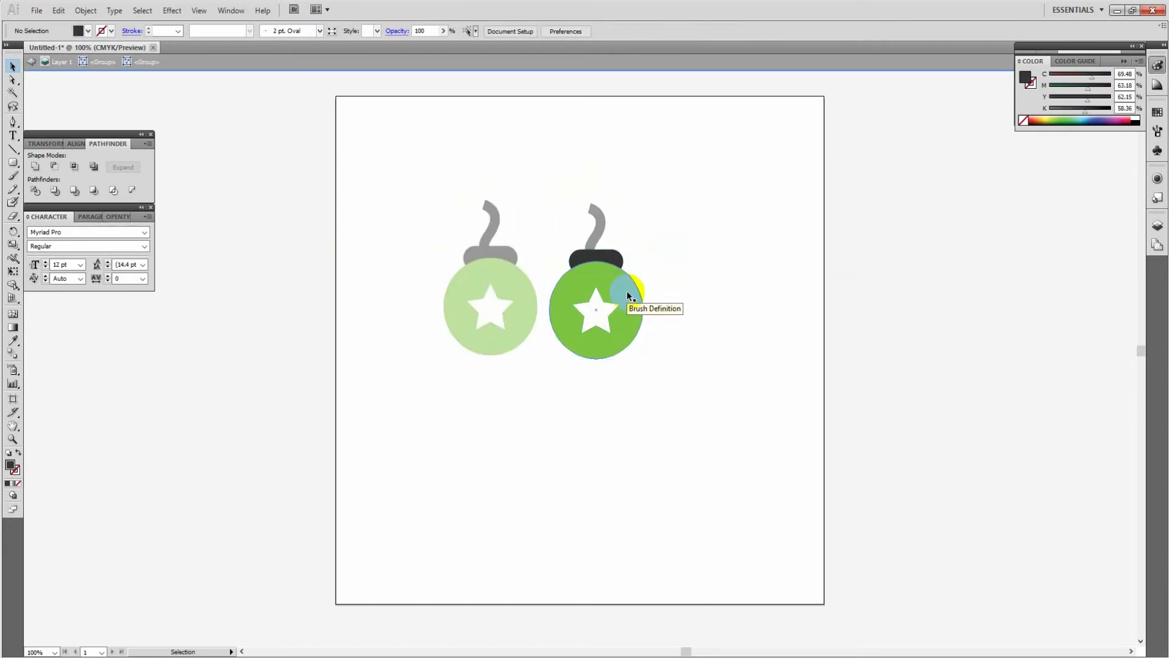
double_click(11, 467)
drag(603, 379, 603, 400)
drag(535, 292, 575, 259)
click(714, 258)
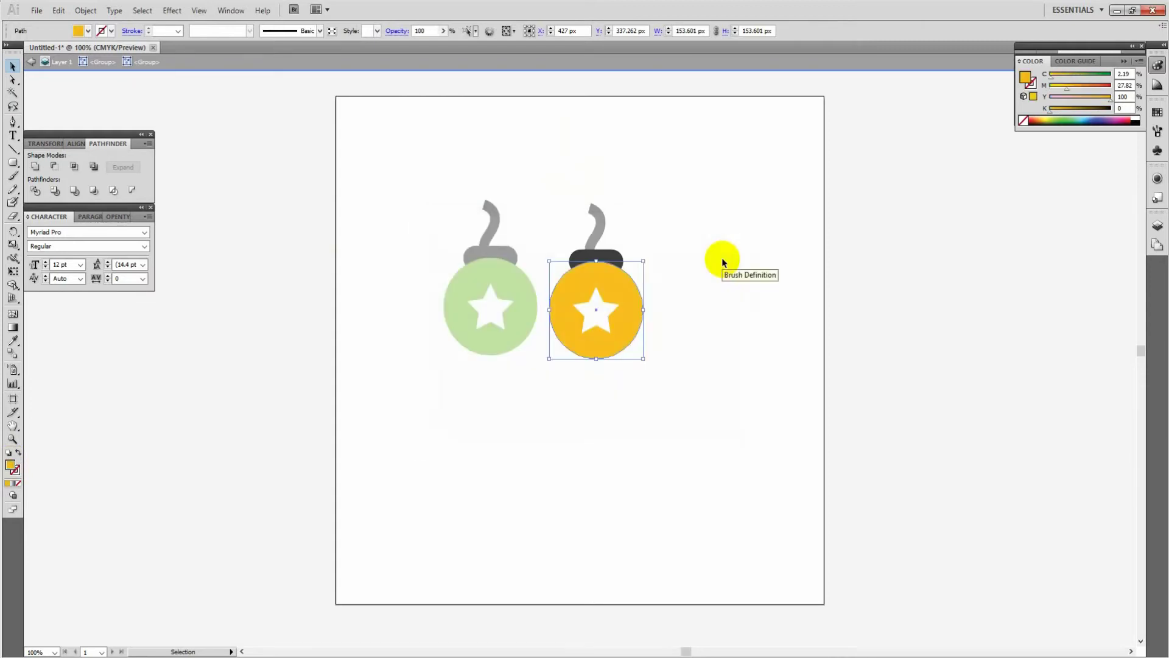
click(704, 207)
- Duplicate the orange-yellow ornament to its right and recolour the copy's circle light blue (C 65.31, M 5.3, Y 0, K 0)
drag(701, 399, 595, 209)
drag(632, 275, 722, 313)
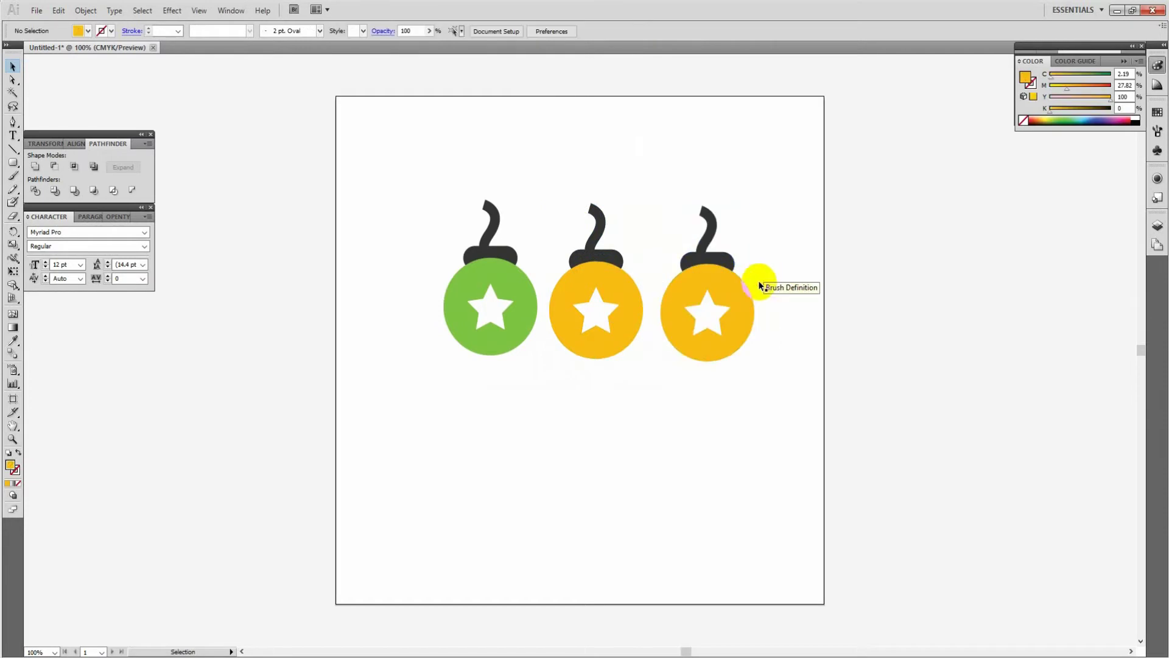
double_click(713, 340)
double_click(716, 347)
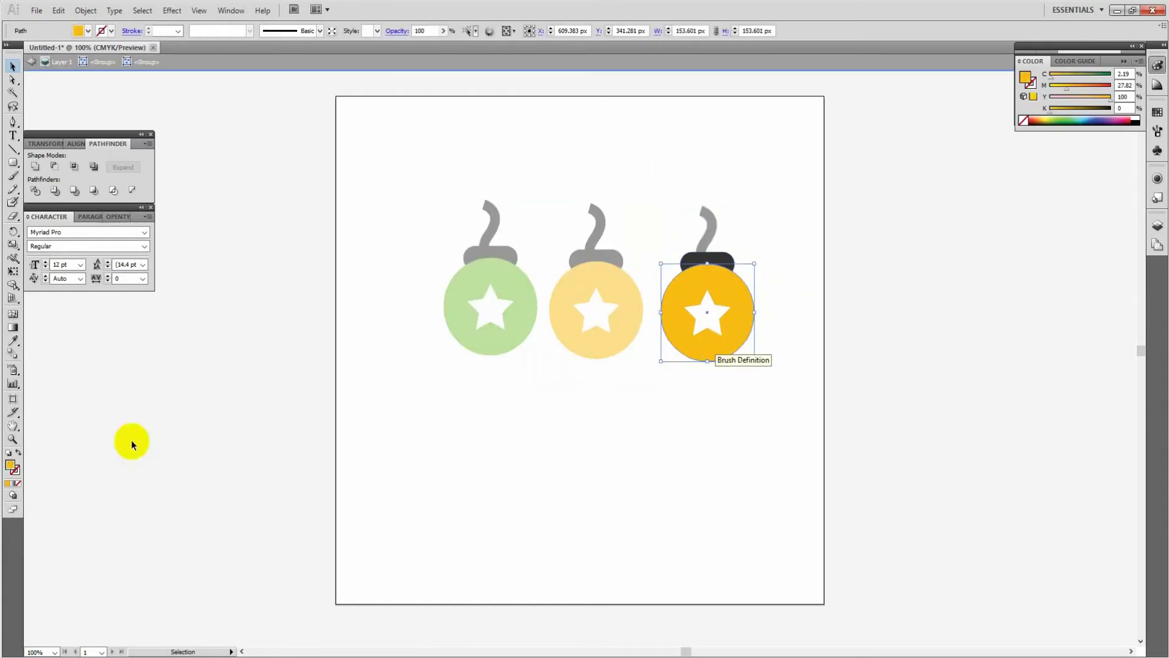
double_click(10, 465)
click(610, 319)
drag(609, 319, 610, 329)
click(712, 259)
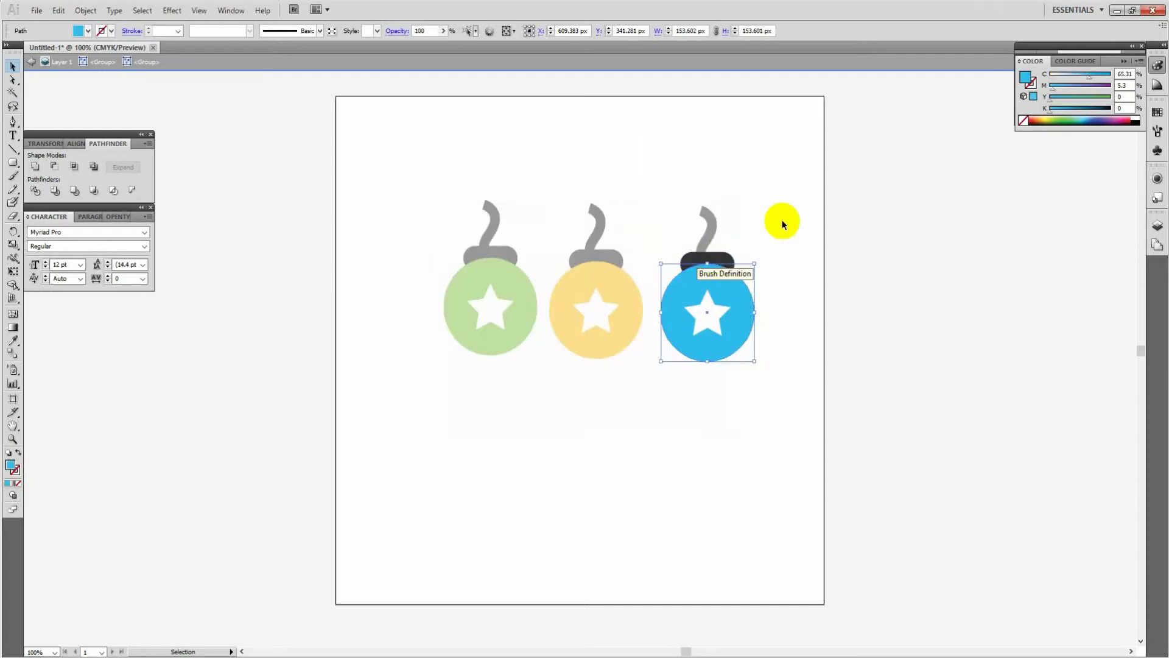
double_click(789, 198)
- Place a duplicate of the green ornament directly to its left
click(494, 318)
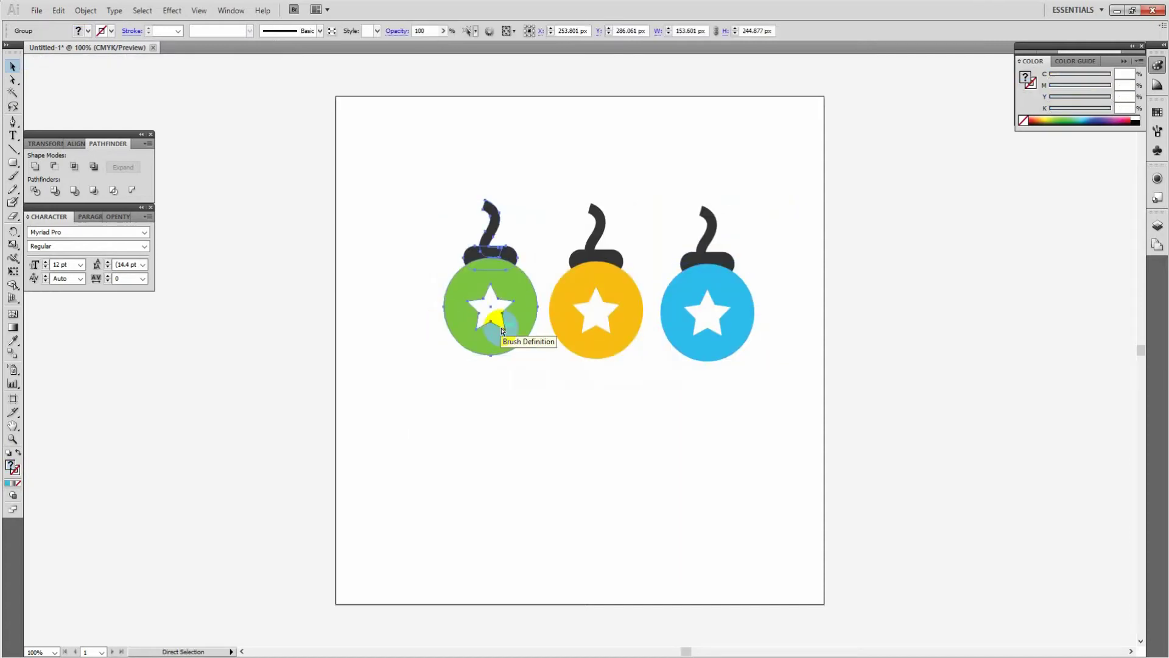
drag(503, 331, 384, 319)
click(447, 215)
- Recolour the circle of the leftmost green ornament to red (C 0, M 100, Y 86, K 0)
double_click(393, 337)
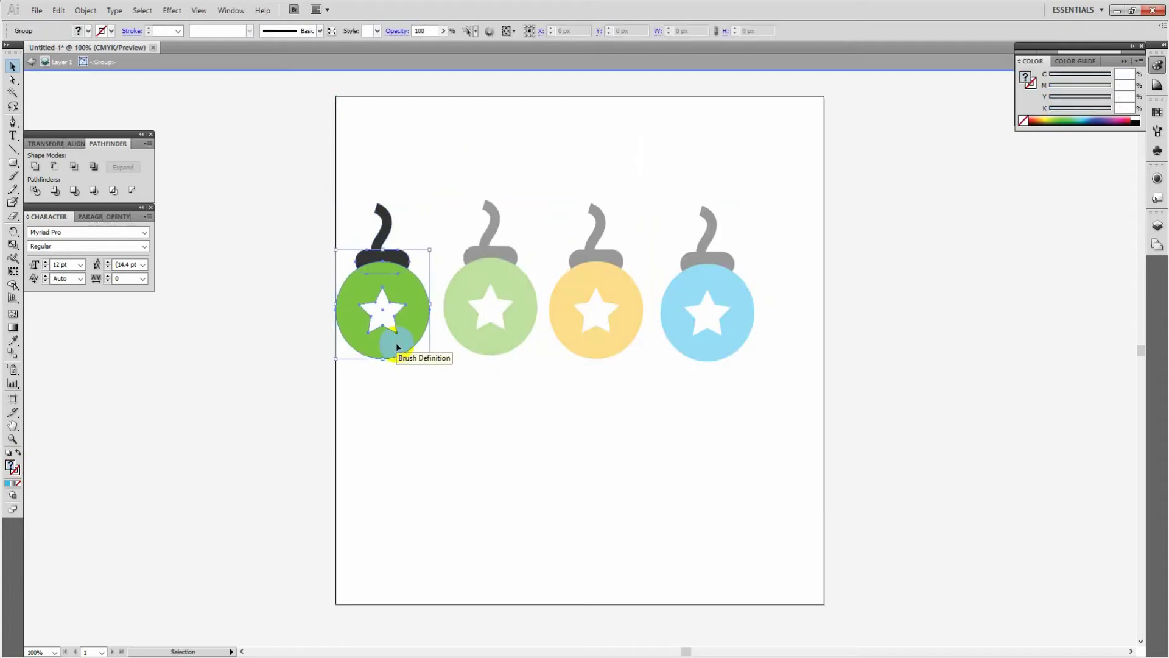
double_click(396, 342)
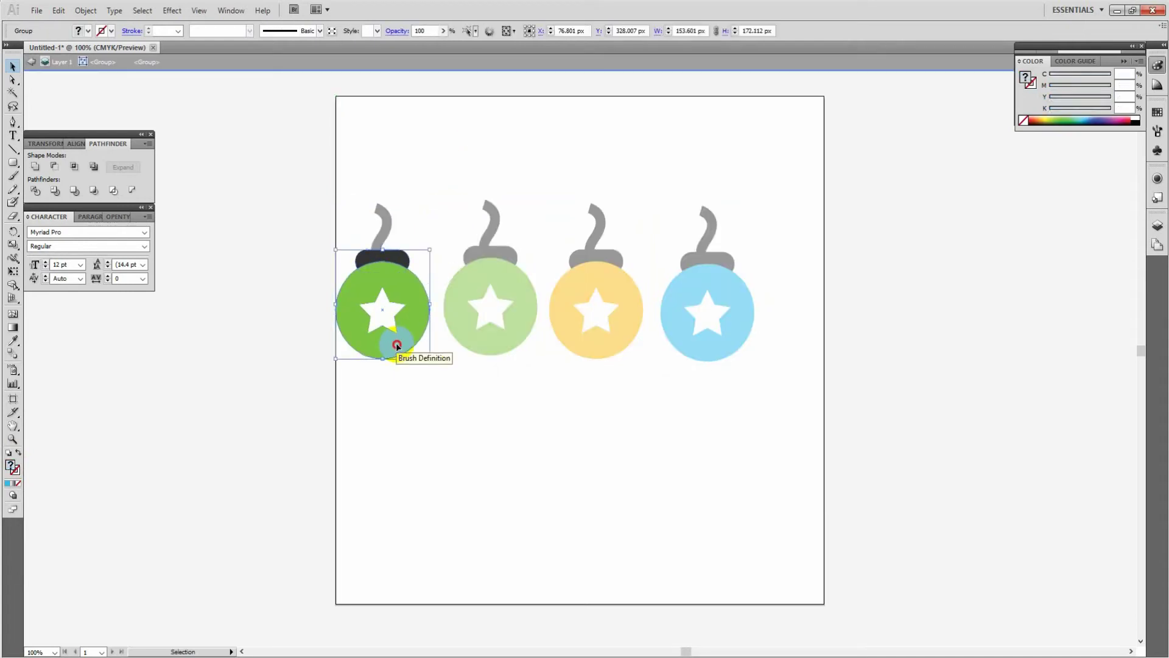
double_click(12, 468)
drag(603, 341, 572, 256)
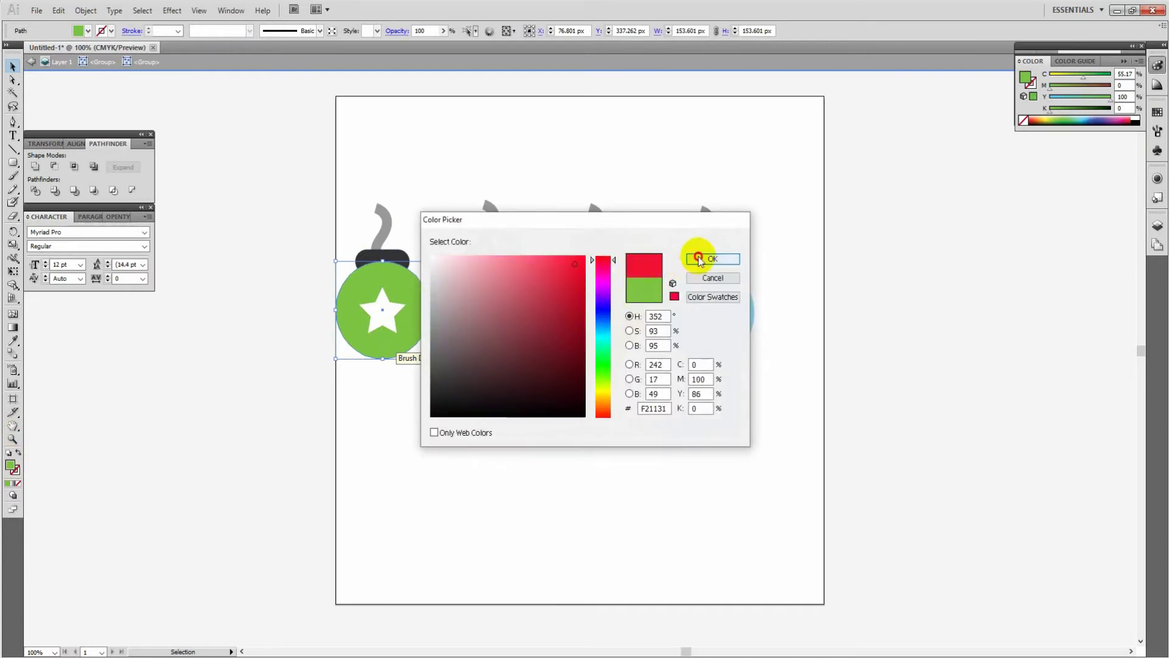
click(700, 258)
double_click(616, 131)
- Scale all four ornaments down together to about 94 px wide each and move them off the artboard to its right
drag(774, 397, 658, 364)
drag(977, 275, 817, 332)
drag(718, 399, 1009, 340)
click(960, 144)
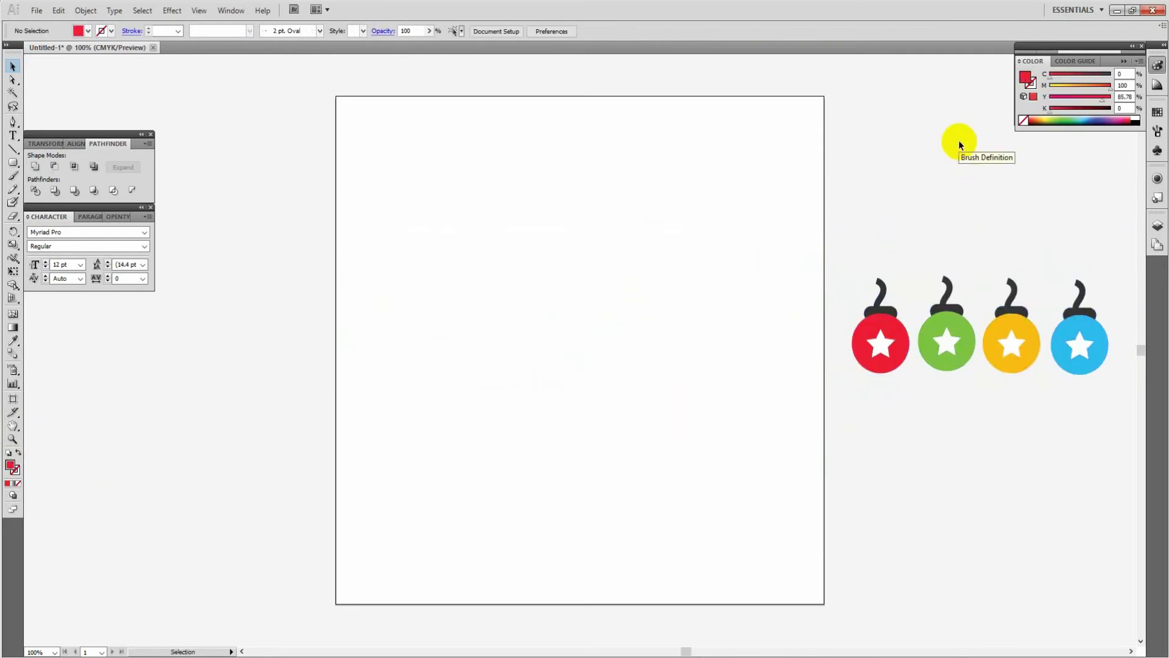
- Draw a circle about 458 px in diameter on the artboard and swap its red fill to the stroke
drag(12, 162, 68, 191)
drag(421, 159, 654, 450)
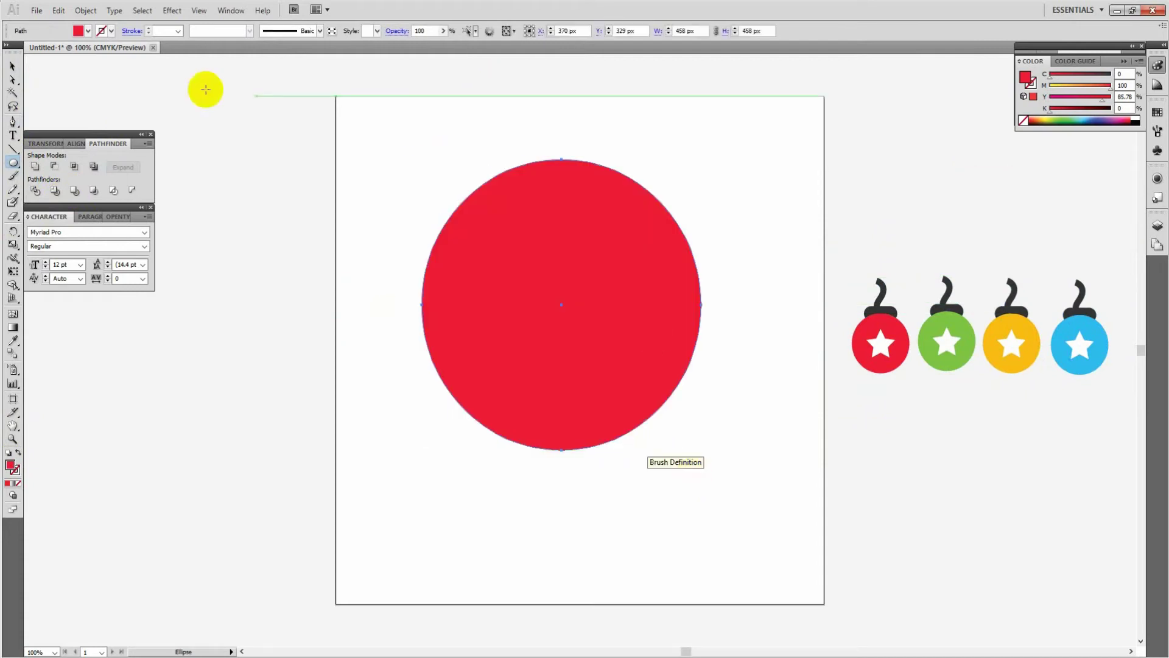
click(14, 70)
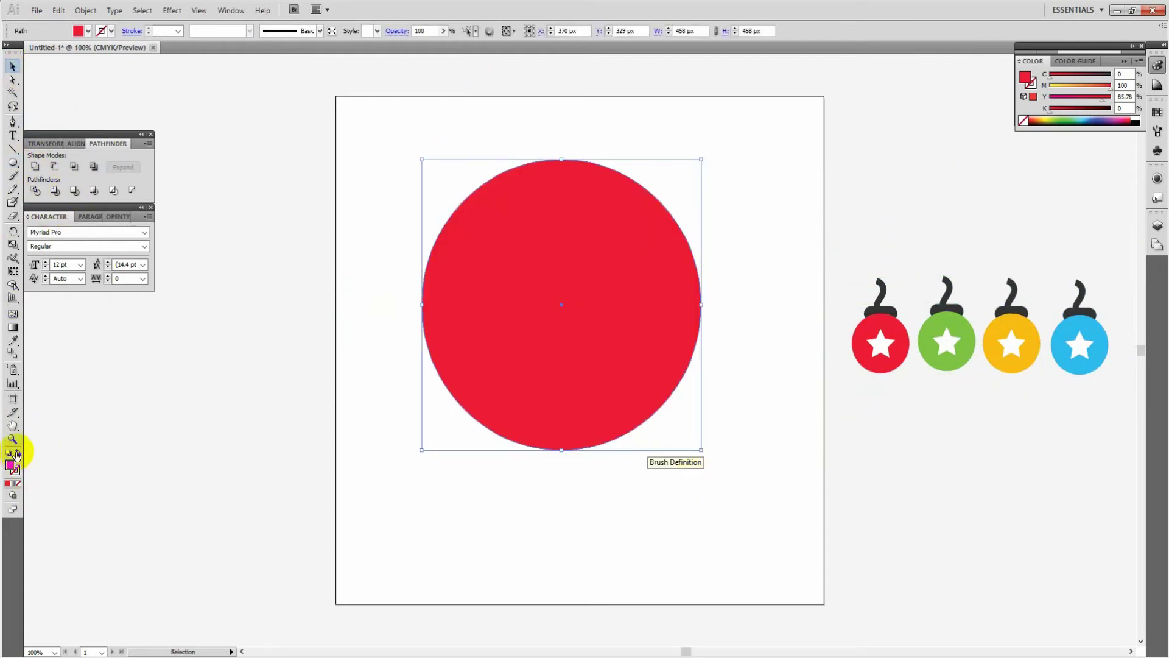
click(18, 453)
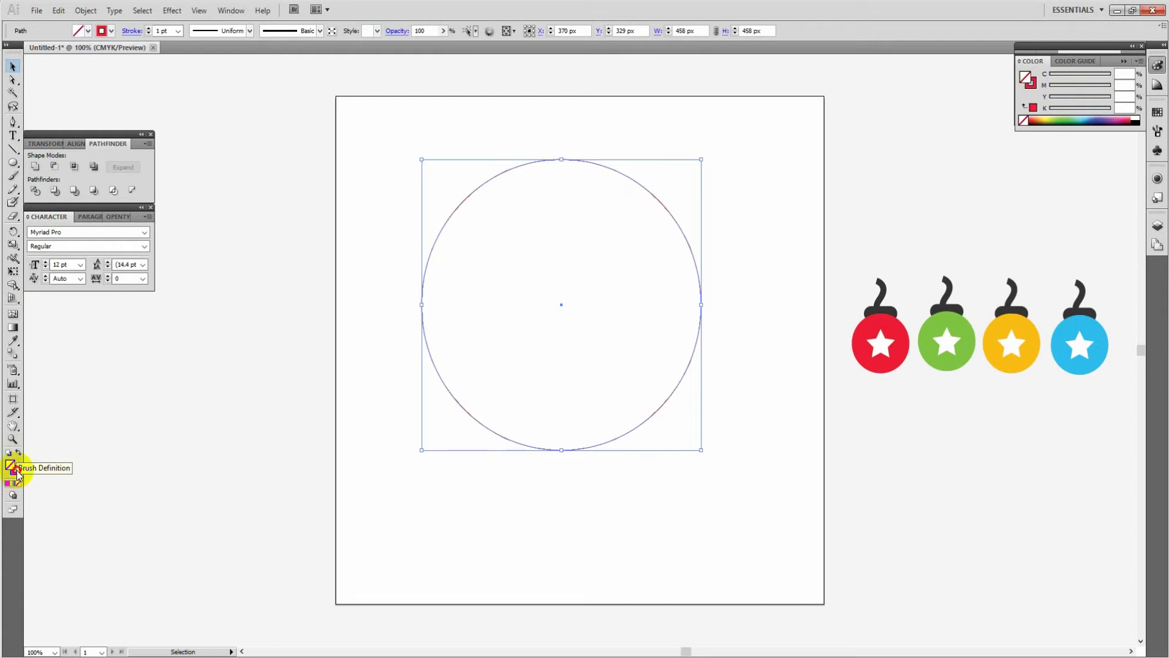
- Recolour the circle's stroke to dark grey #232323 and set its weight to 10 pt
double_click(12, 470)
click(431, 373)
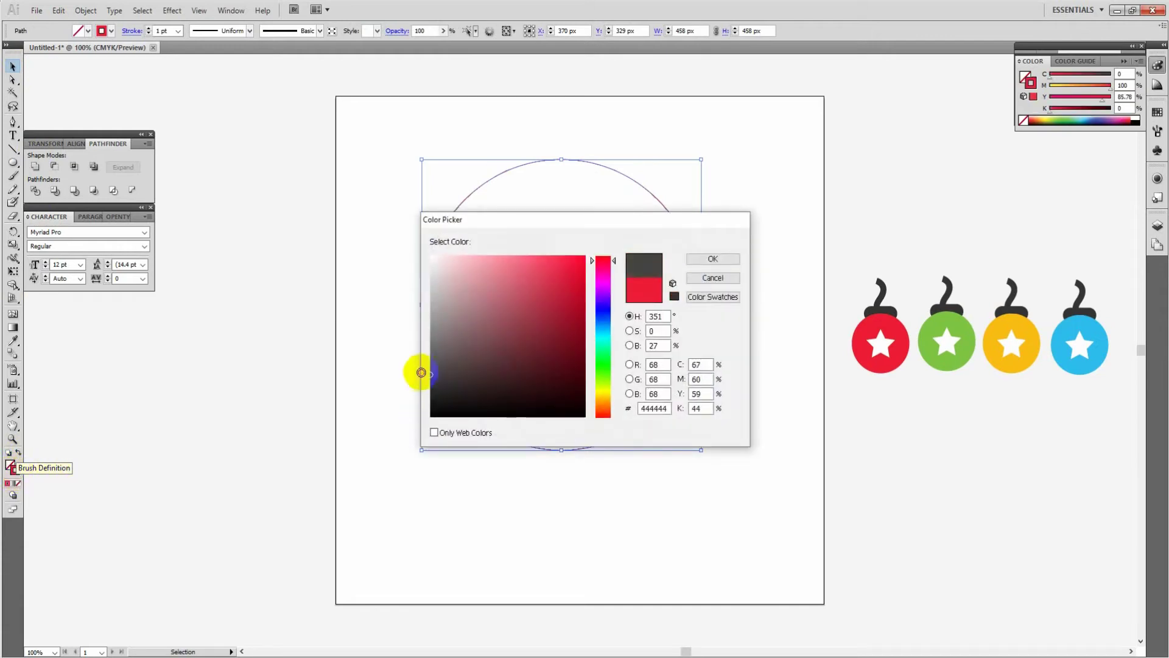
mouse_move(476, 367)
mouse_down()
mouse_move(398, 401)
mouse_move(440, 386)
mouse_move(412, 395)
mouse_up()
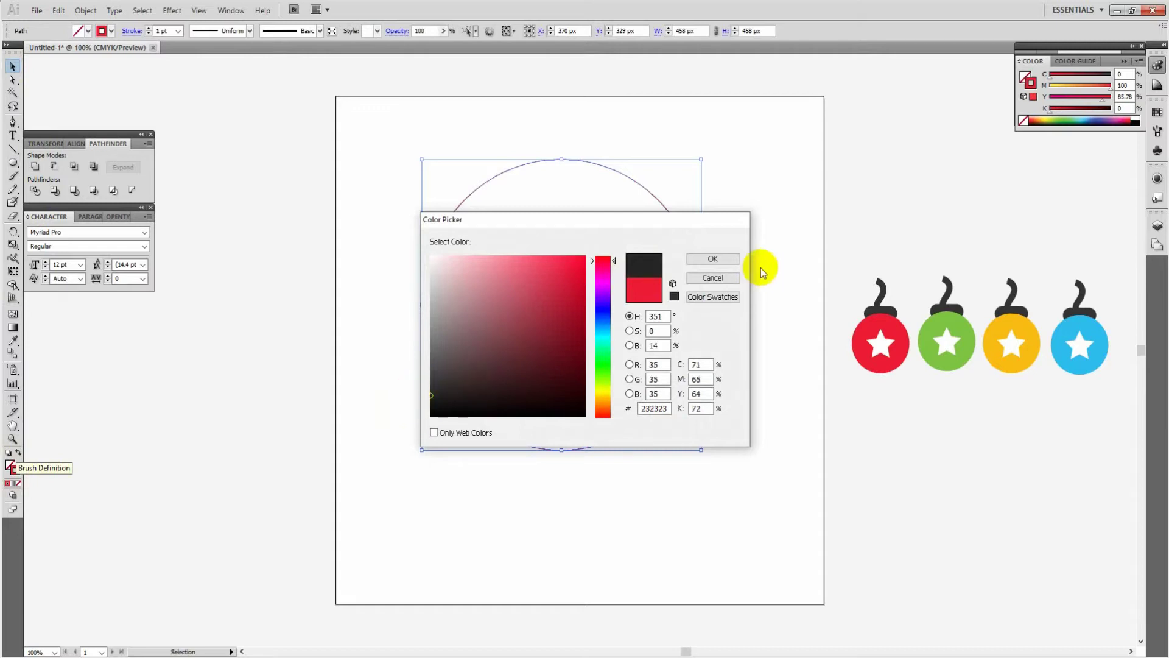
click(719, 259)
click(178, 31)
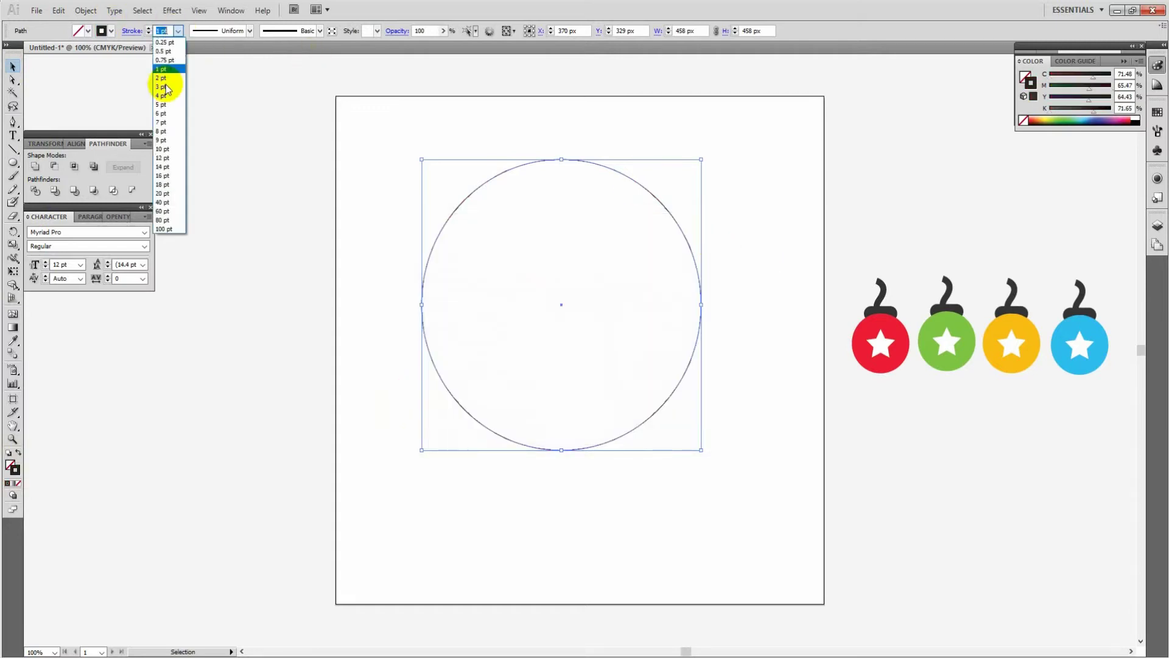
click(164, 150)
click(649, 127)
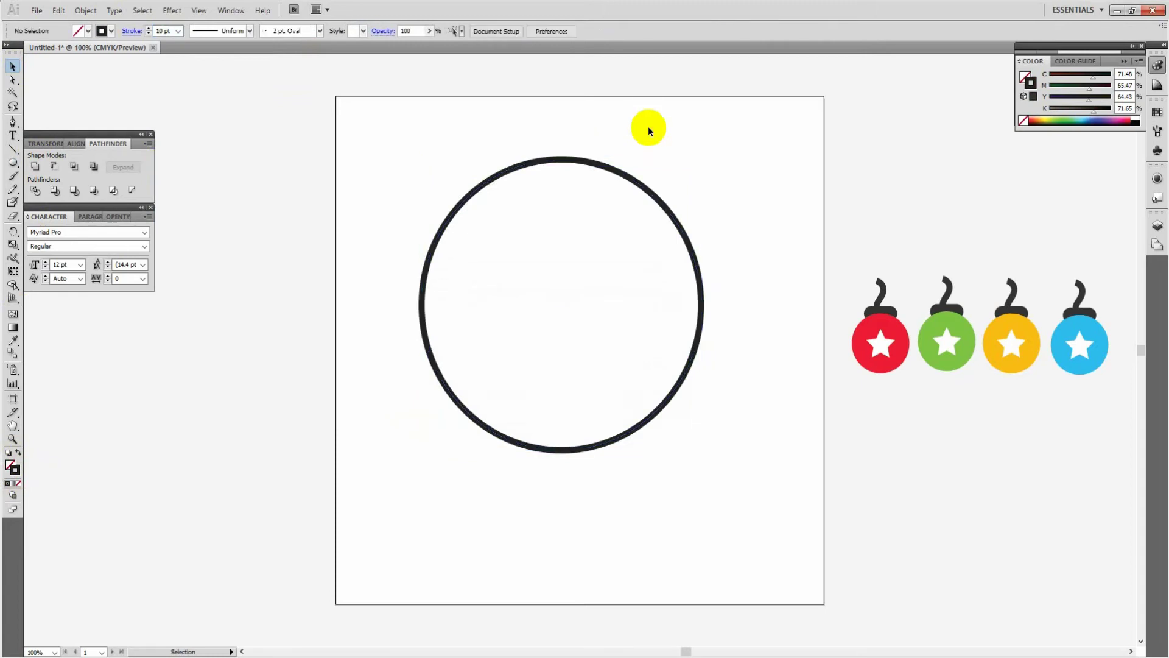
- Set the circle's stroke weight to 14 pt
key(ctrl+minus)
key(ctrl+minus)
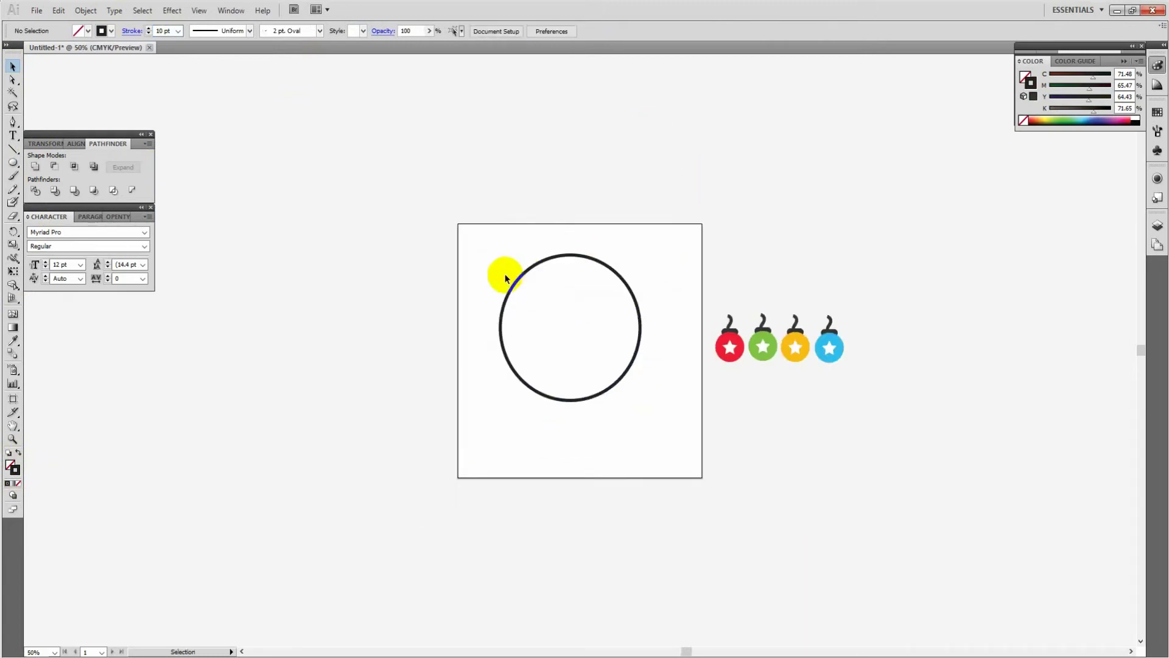
click(528, 268)
click(179, 31)
click(164, 166)
- Enlarge the circle into an ellipse about 1662 by 1362 px, positioned so its lower-right arc crosses the artboard
drag(640, 400, 731, 494)
drag(709, 414, 683, 272)
drag(387, 354, 201, 452)
drag(648, 390, 624, 309)
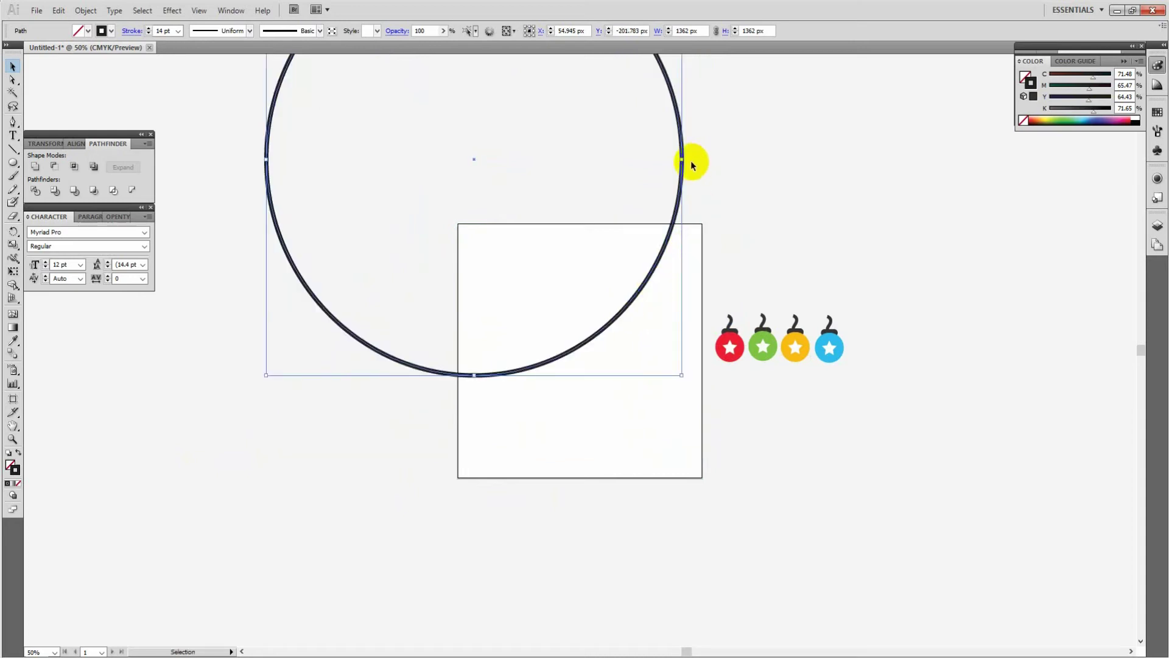
drag(683, 159, 710, 157)
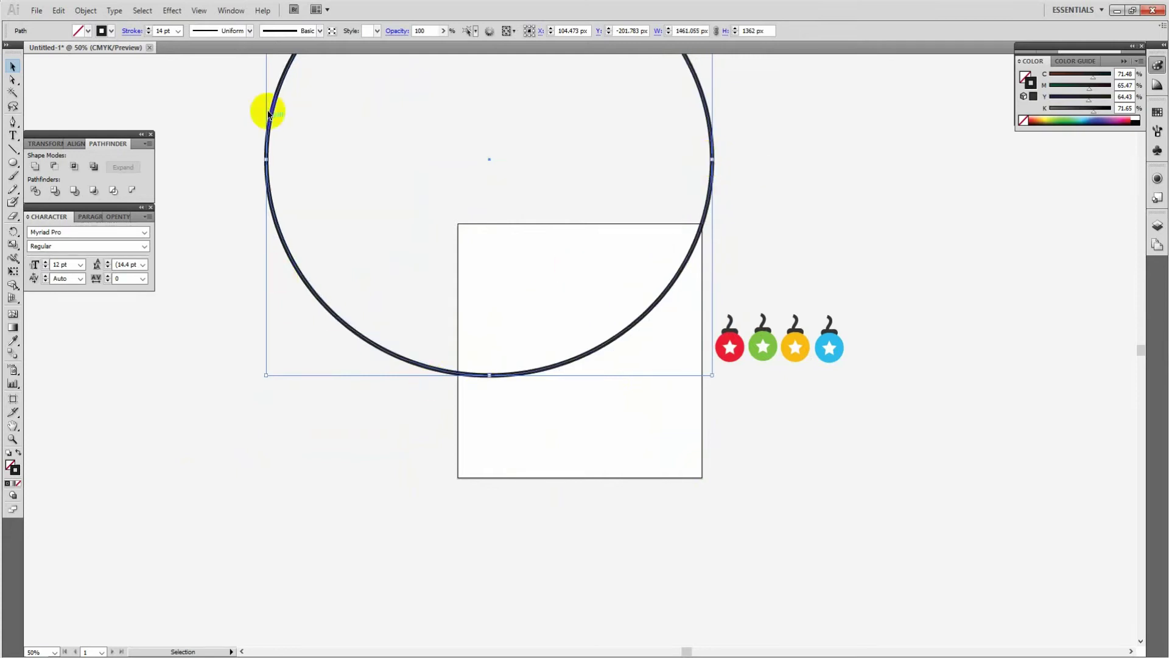
drag(266, 158, 199, 159)
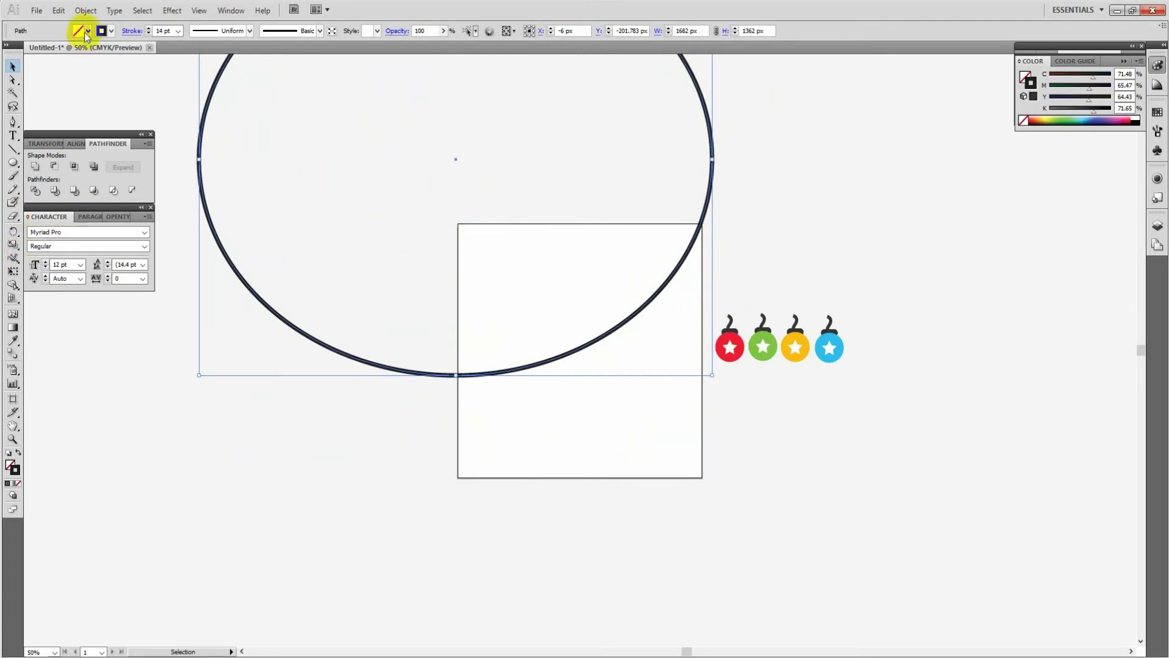
- Expand the ellipse's stroke into a filled shape
click(86, 10)
click(105, 145)
key(Return)
click(444, 253)
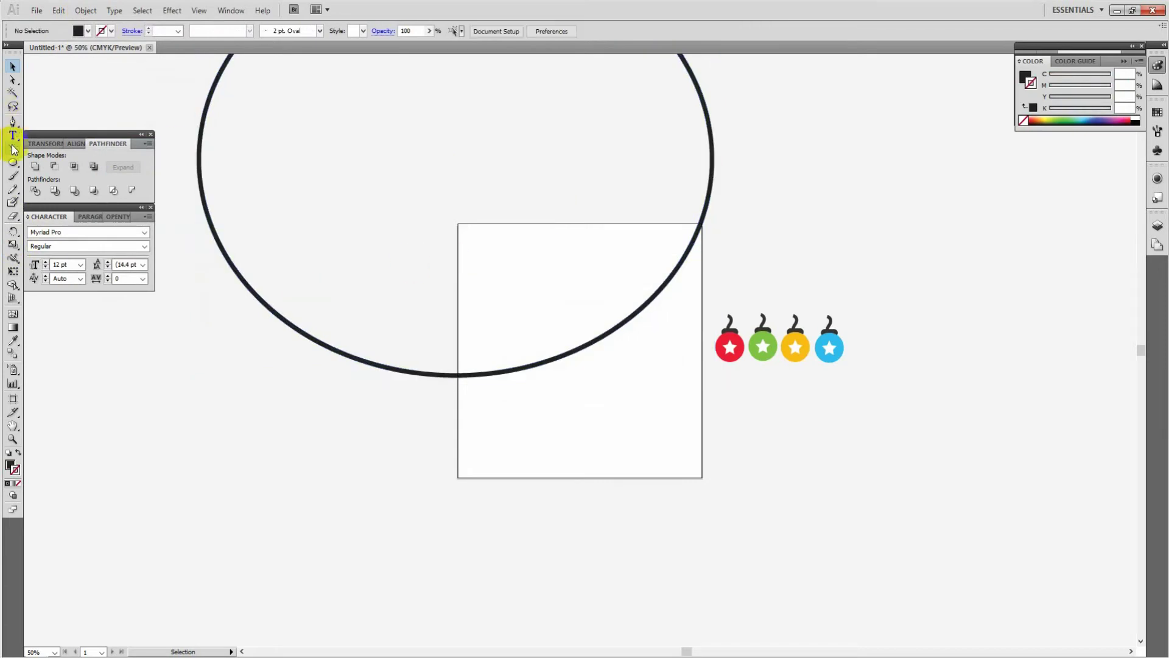
- Draw an 800 by 800 px dark rectangle exactly covering the artboard
drag(11, 165, 45, 162)
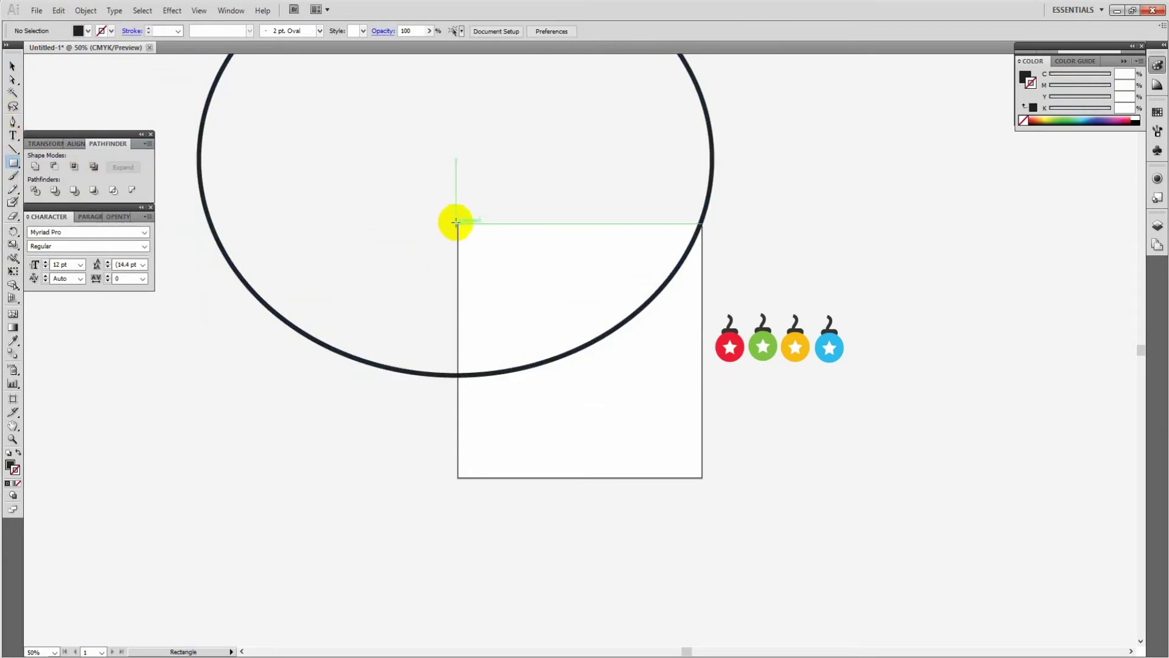
drag(459, 223, 675, 502)
drag(705, 491, 702, 476)
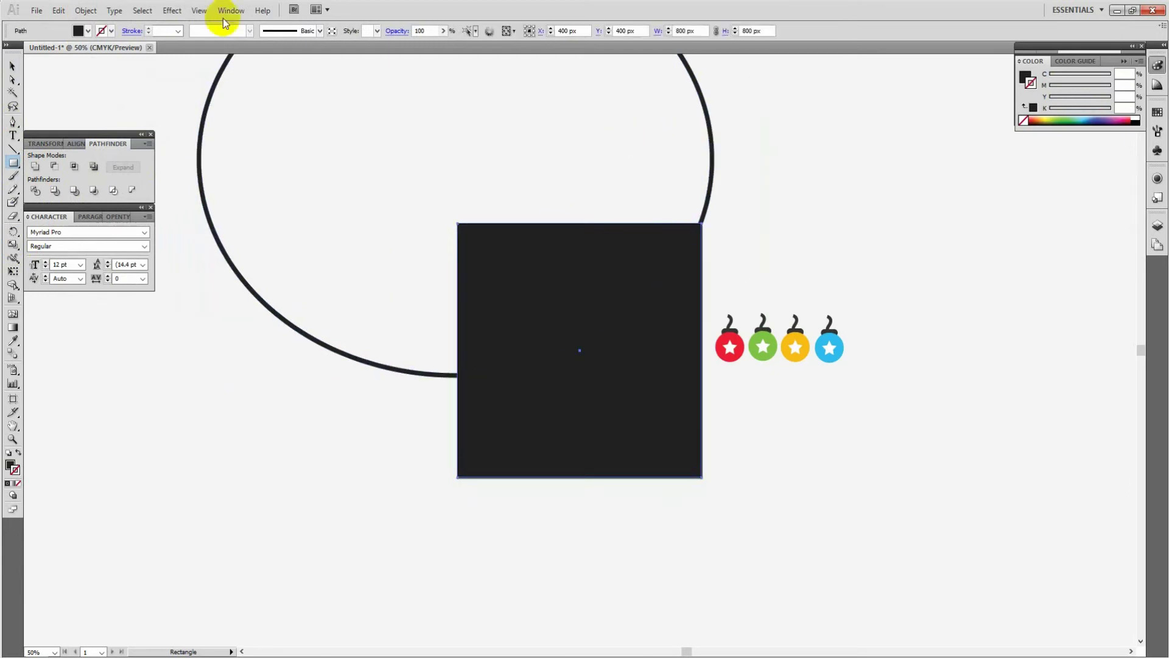
- Intersect the rectangle with the expanded ellipse to leave only the arc inside the artboard
click(12, 65)
shift+click(196, 131)
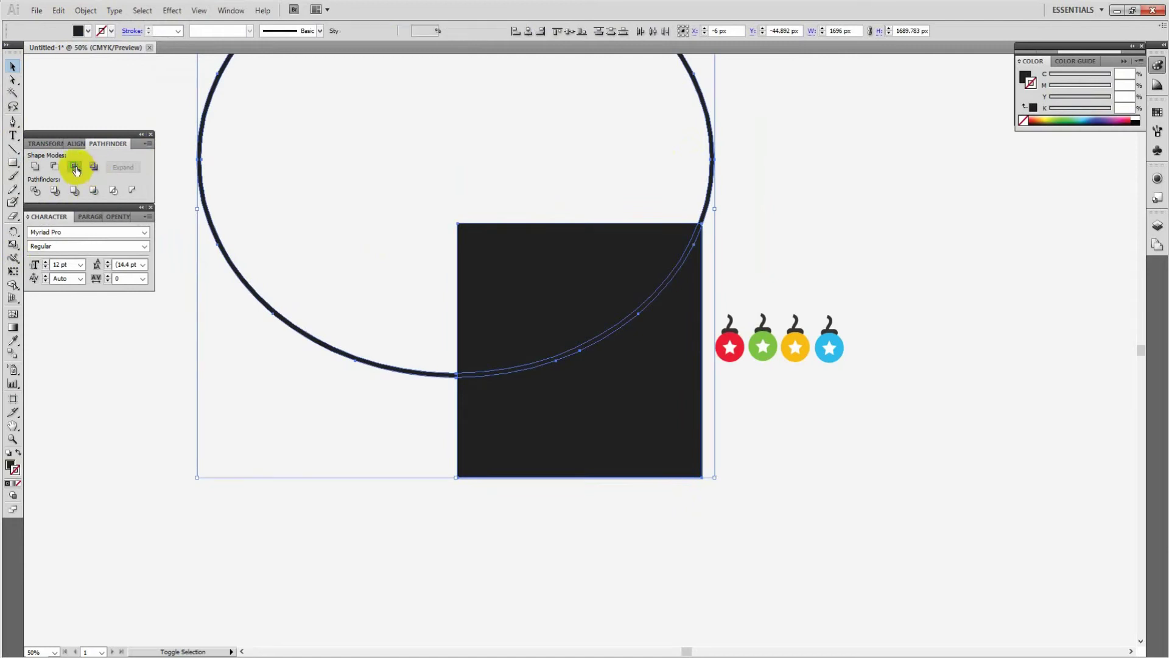
click(76, 169)
click(810, 200)
- Hang the red and green ornaments, slightly tilted, from the upper-right part of the arc
key(ctrl+plus)
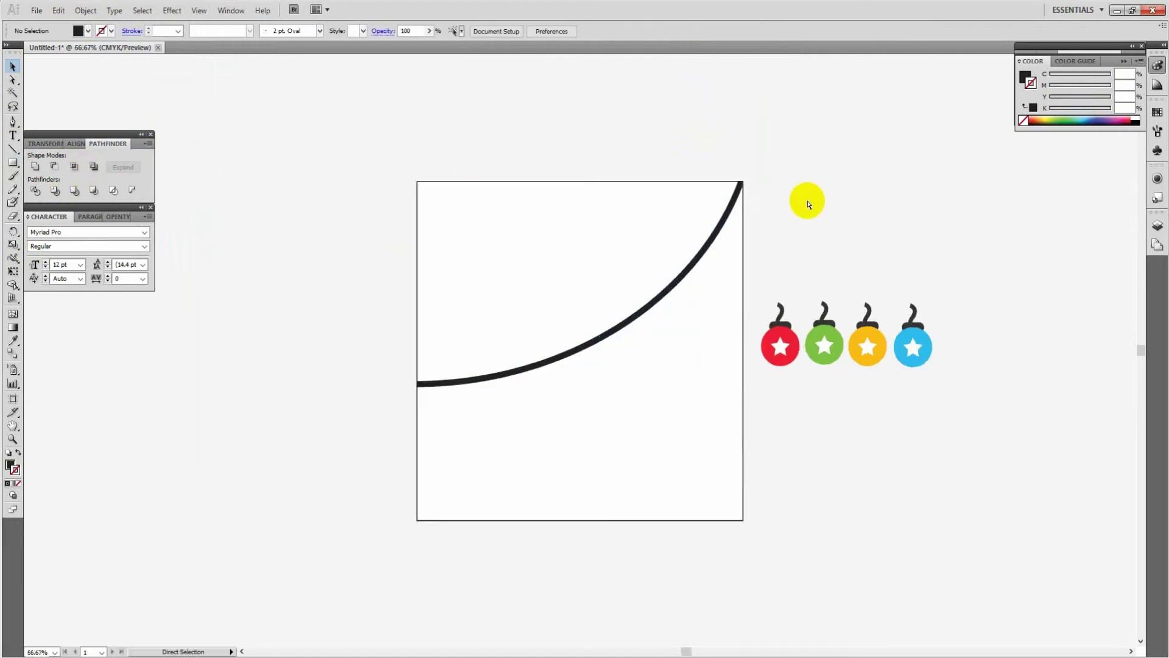
key(ctrl+plus)
drag(890, 335, 834, 240)
click(960, 390)
drag(955, 352, 751, 316)
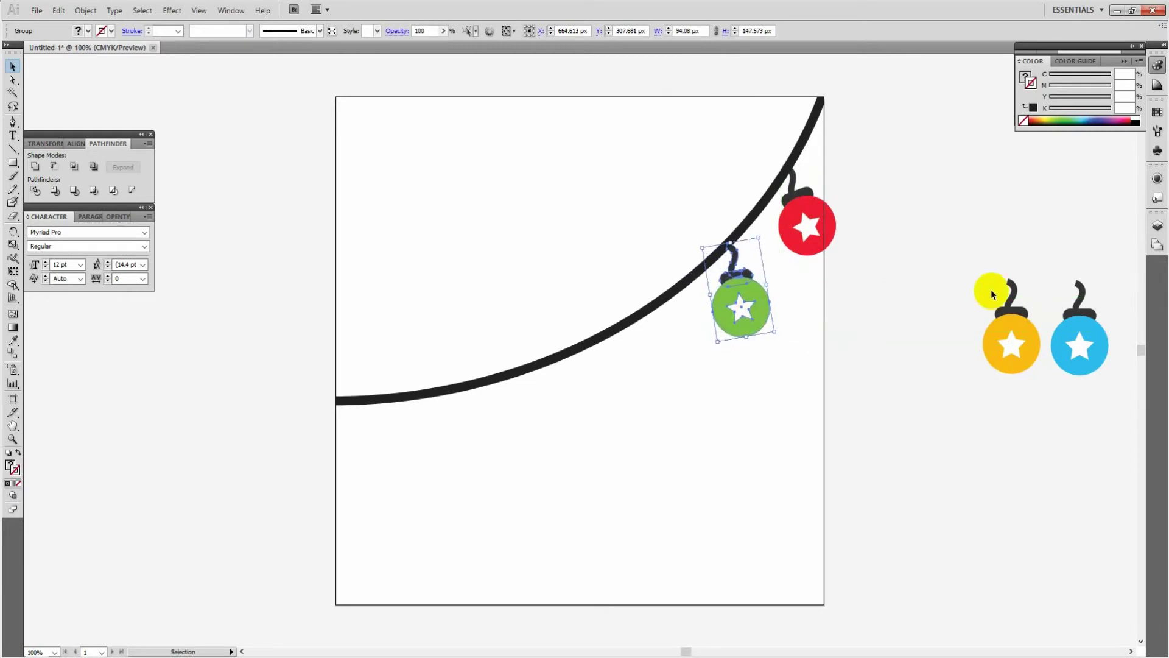
- Hang the orange-yellow and light blue ornaments from the arc, continuing down and left of the green one
drag(1016, 345, 666, 365)
click(841, 360)
drag(1086, 352, 578, 420)
- Duplicate the red and green ornaments and hang the upright copies from the arc's lower-left end
click(805, 244)
drag(807, 242, 496, 467)
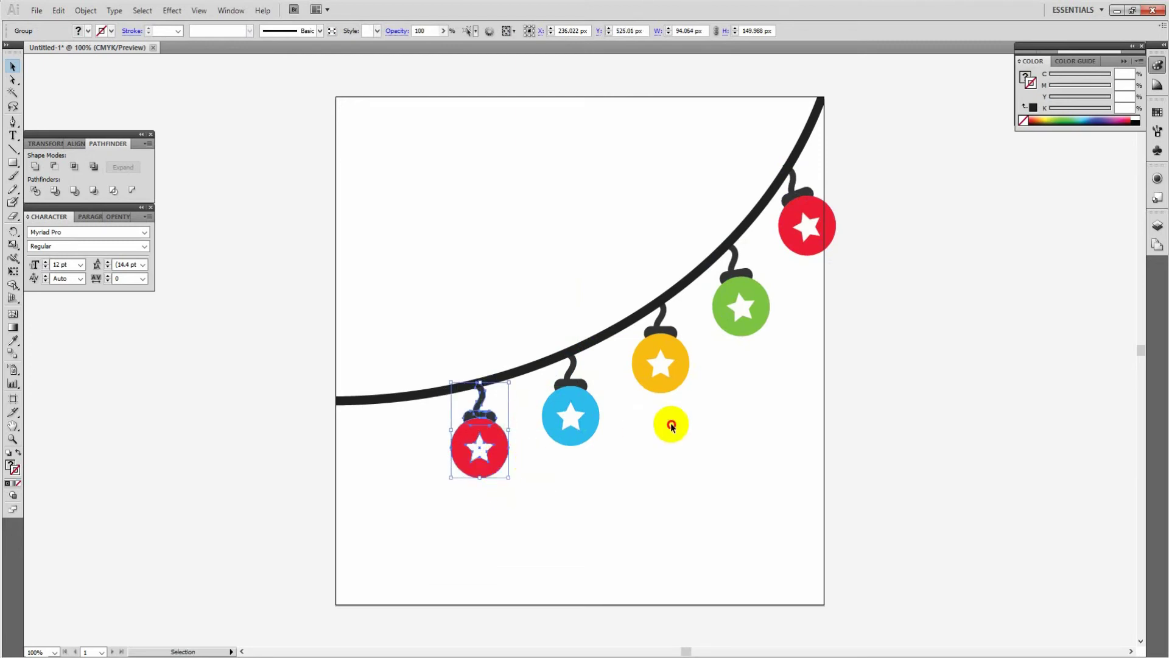
click(671, 422)
drag(741, 305, 421, 461)
click(794, 529)
- Group the arc with all six hanging ornaments into one garland
key(ctrl+minus)
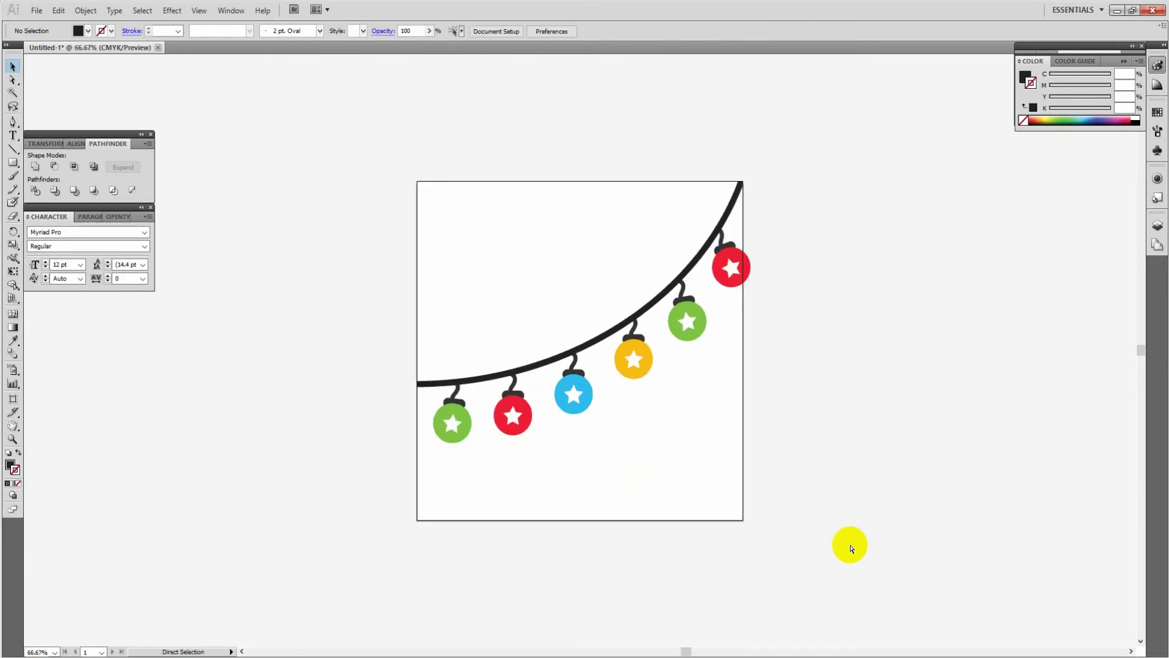
drag(865, 420, 305, 224)
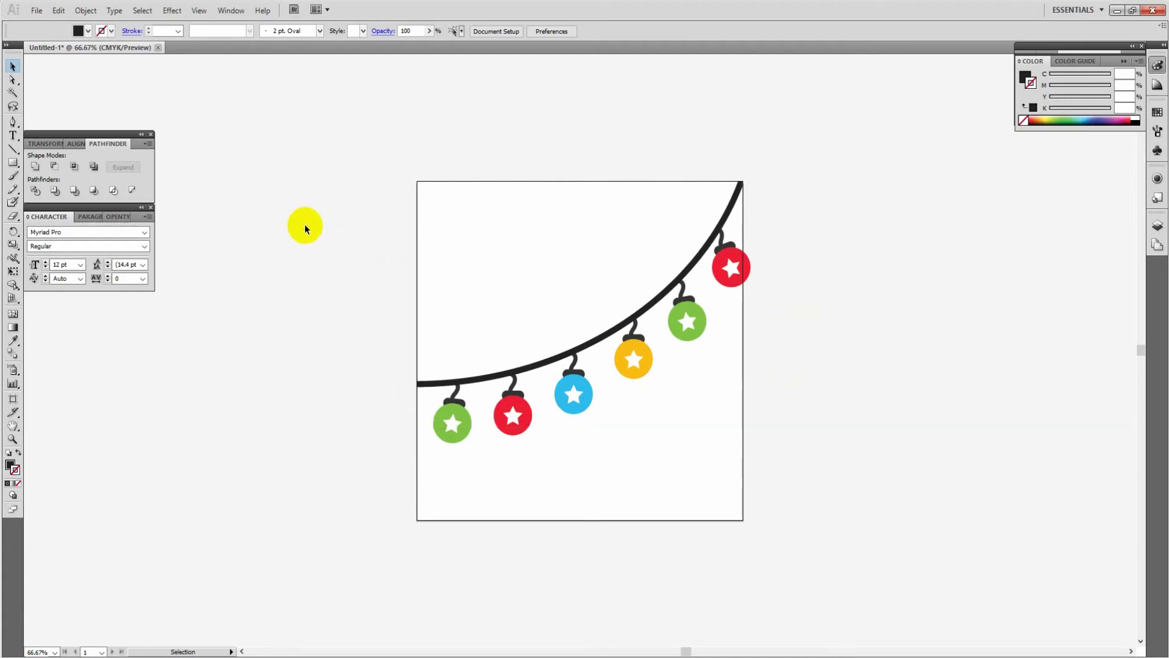
key(a)
key(ctrl+g)
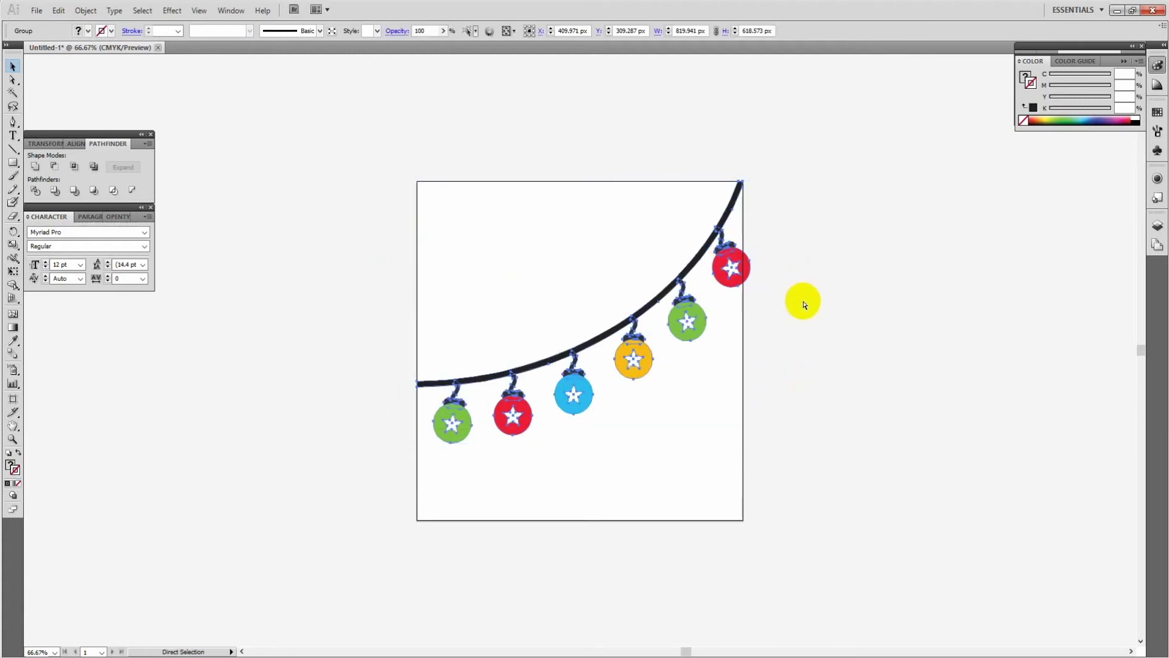
- Create a horizontally mirrored copy of the garland and place it over the artboard's upper-left area
key(v)
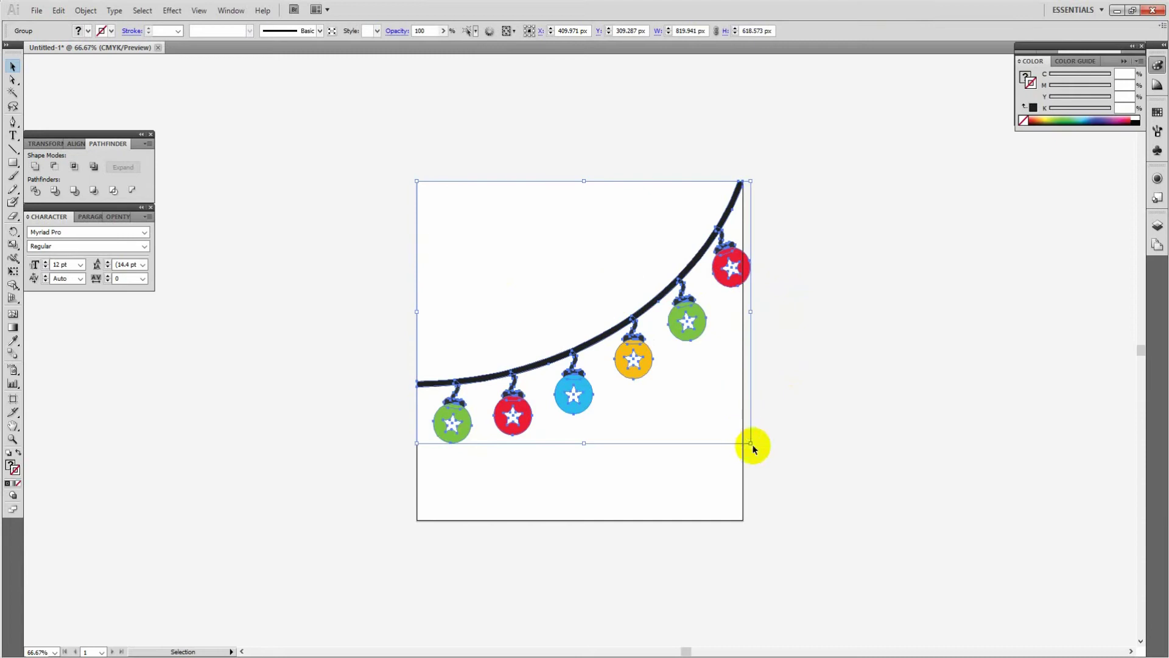
drag(418, 311, 1113, 285)
drag(894, 310, 385, 187)
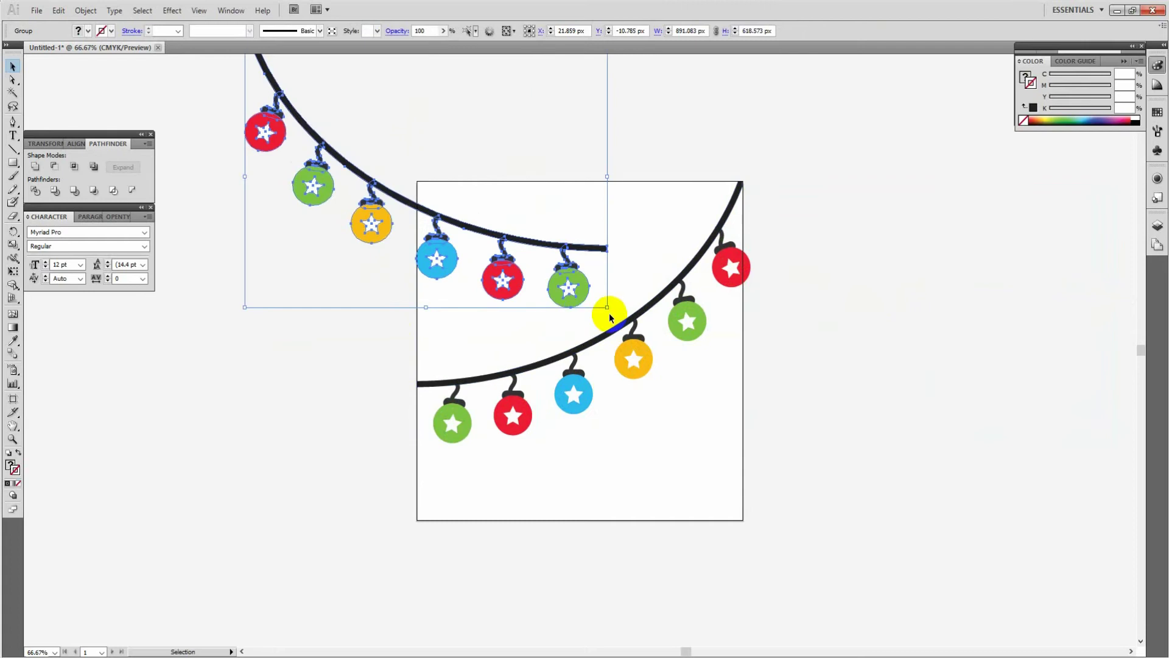
- Try rotating the mirrored garland counter-clockwise and shifting it down over the artboard
drag(615, 309, 765, 154)
click(517, 177)
drag(518, 177, 573, 241)
drag(725, 293, 601, 397)
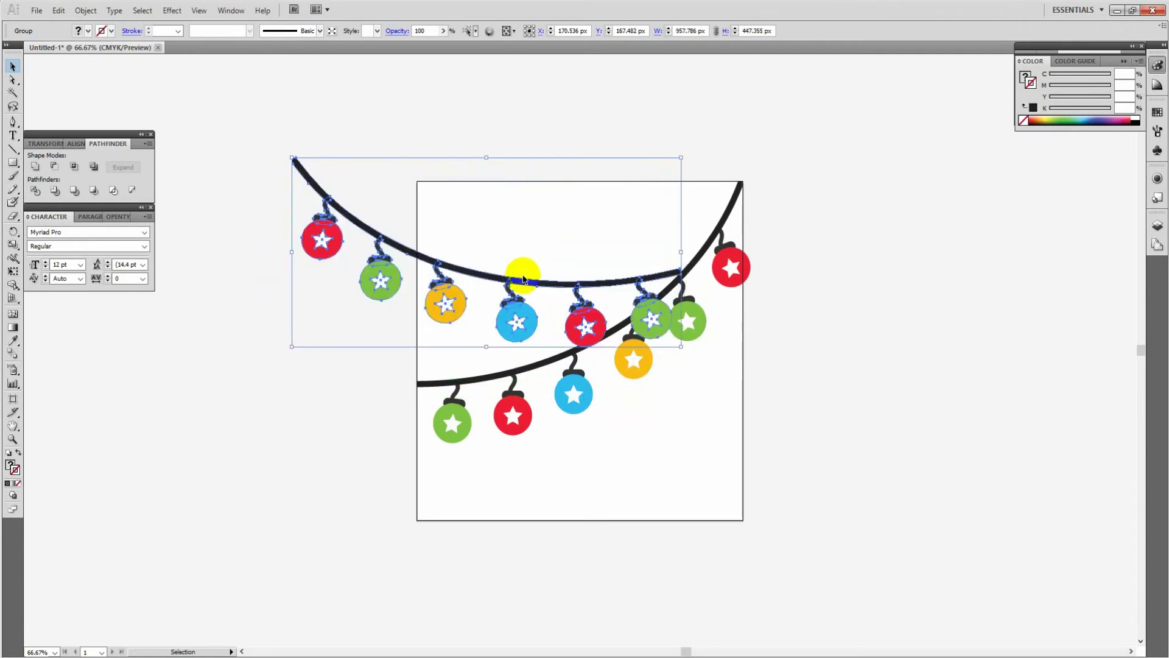
- Try tilting the mirrored garland back clockwise with its lower end at the artboard's right edge
click(585, 210)
click(626, 286)
drag(703, 363, 638, 397)
drag(590, 315, 666, 235)
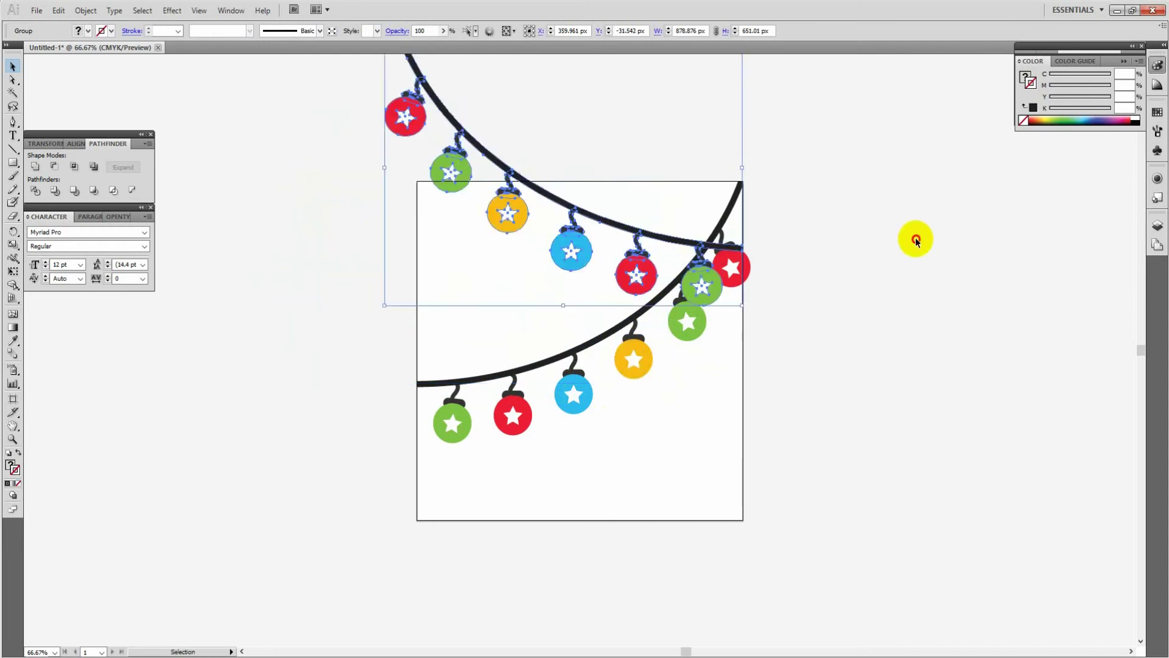
click(914, 237)
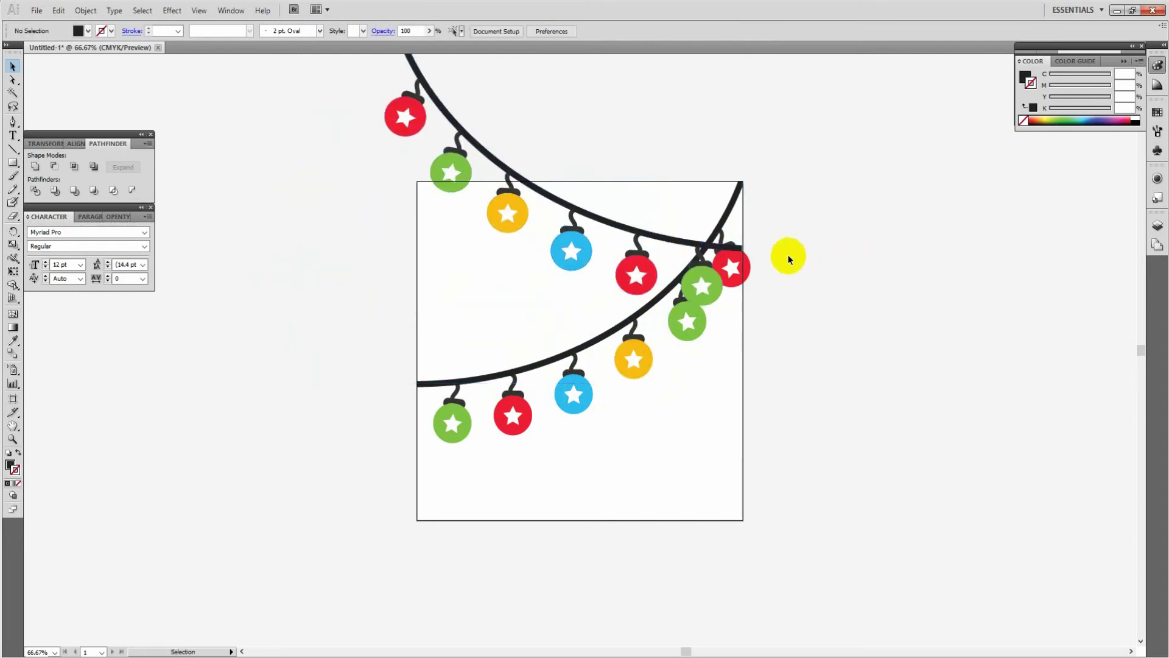
- Move the mirrored garland left and rotate it counter-clockwise so it sags across the artboard's upper-left part
drag(635, 235, 536, 229)
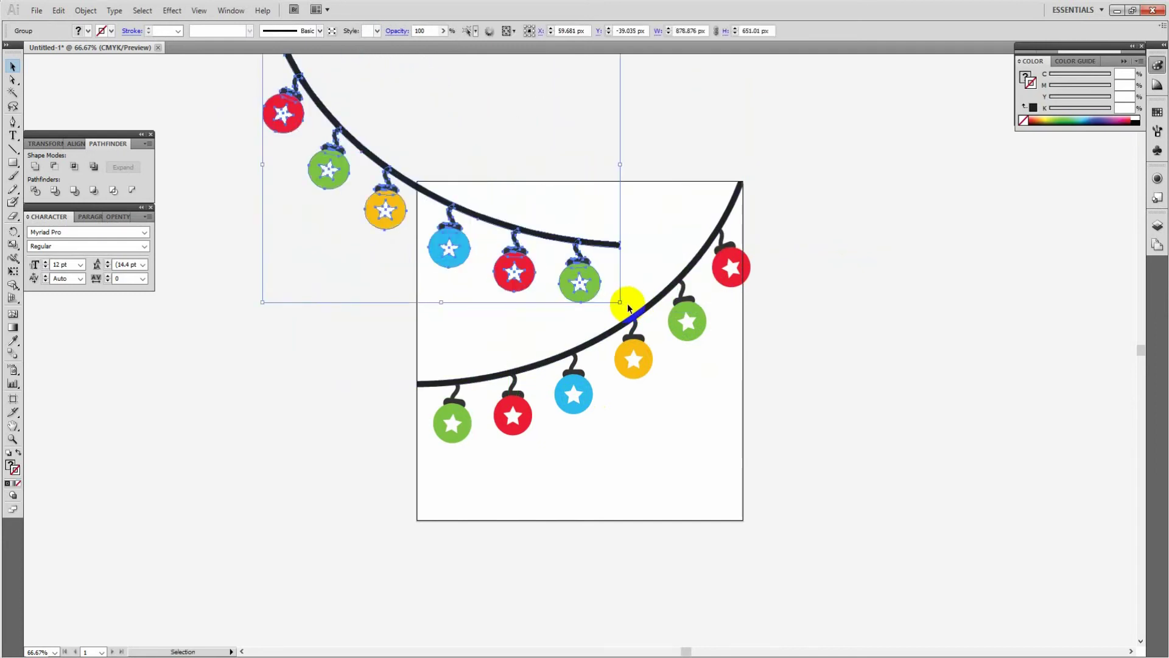
drag(627, 301, 746, 186)
drag(449, 194, 477, 221)
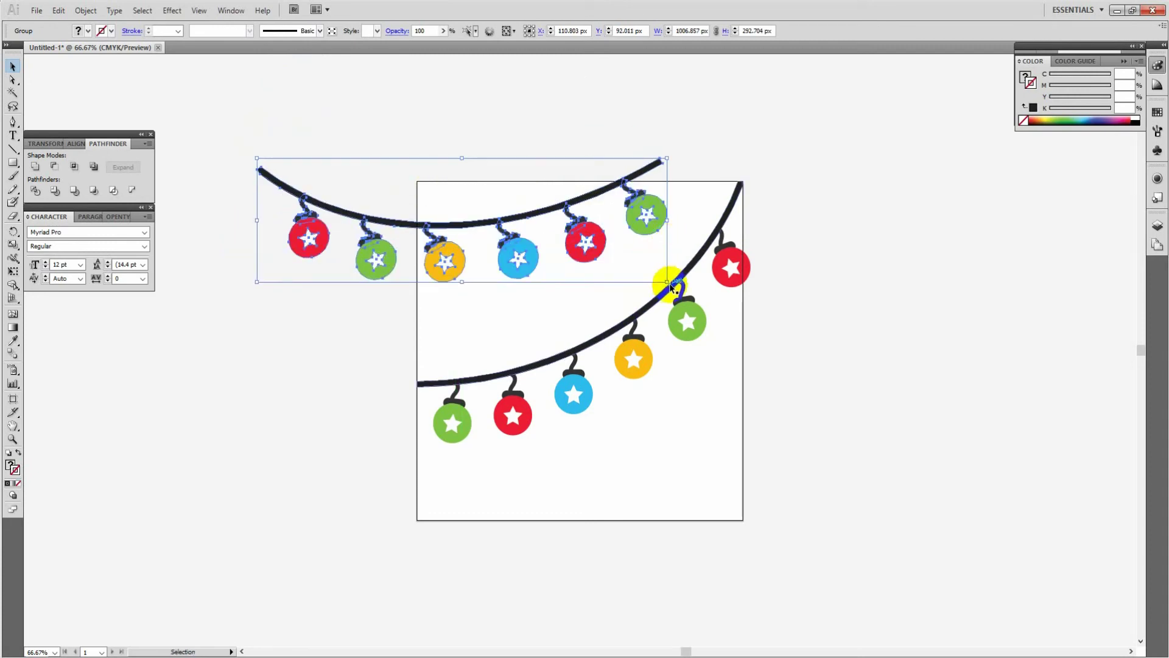
mouse_move(671, 286)
mouse_down()
mouse_move(654, 311)
mouse_move(664, 304)
mouse_up()
click(795, 81)
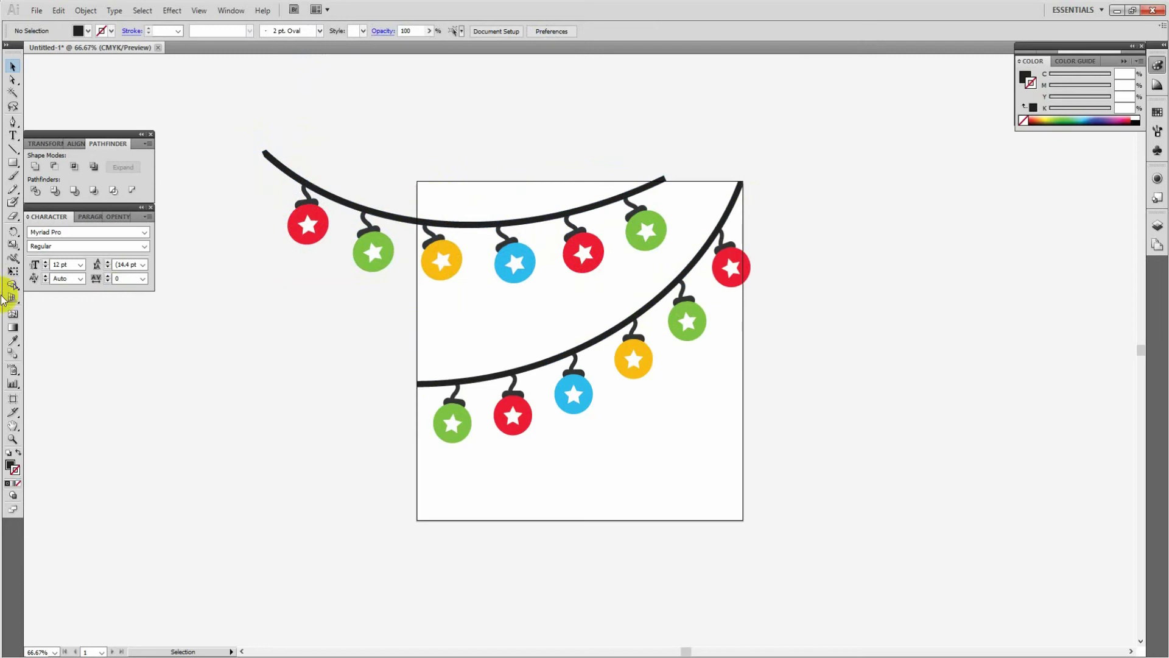
- Draw an 800 × 800 px dark filled square covering the whole artboard and send it behind all the garlands
click(12, 467)
click(13, 163)
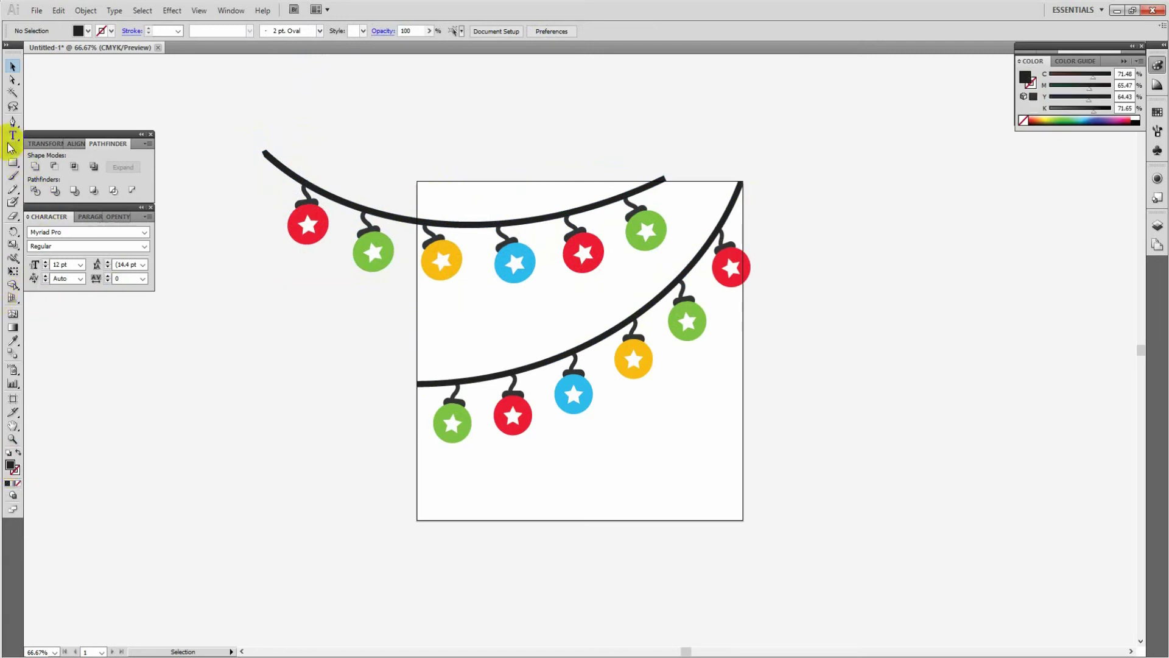
drag(416, 181, 742, 521)
key(v)
key(ctrl+shift+bracketleft)
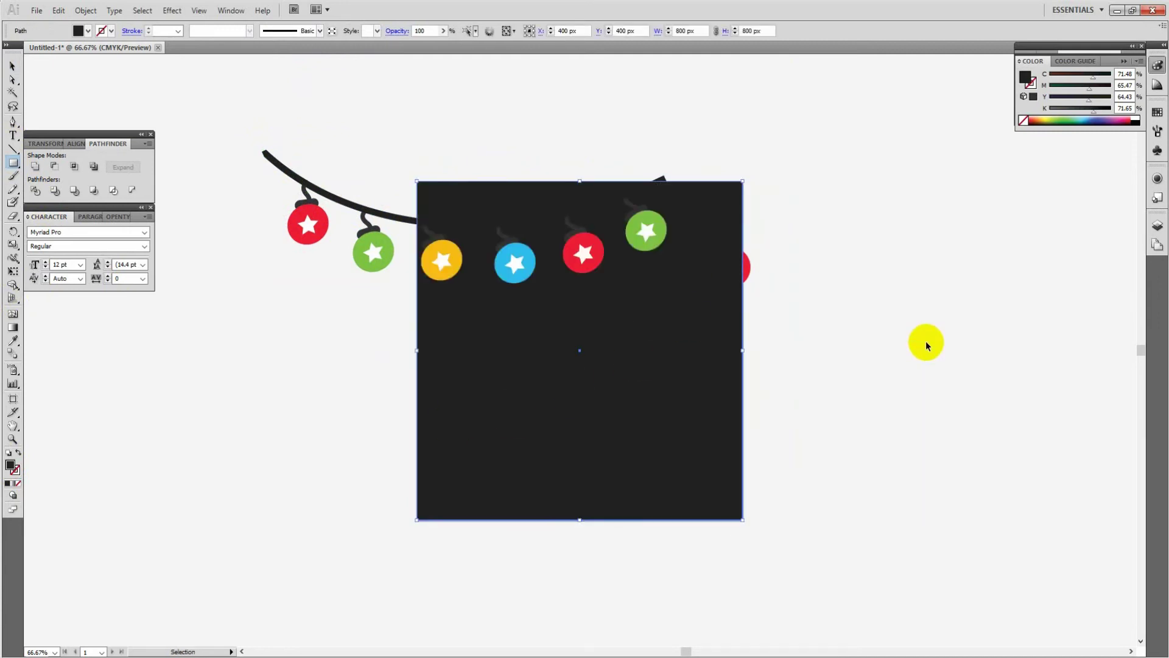
key(m)
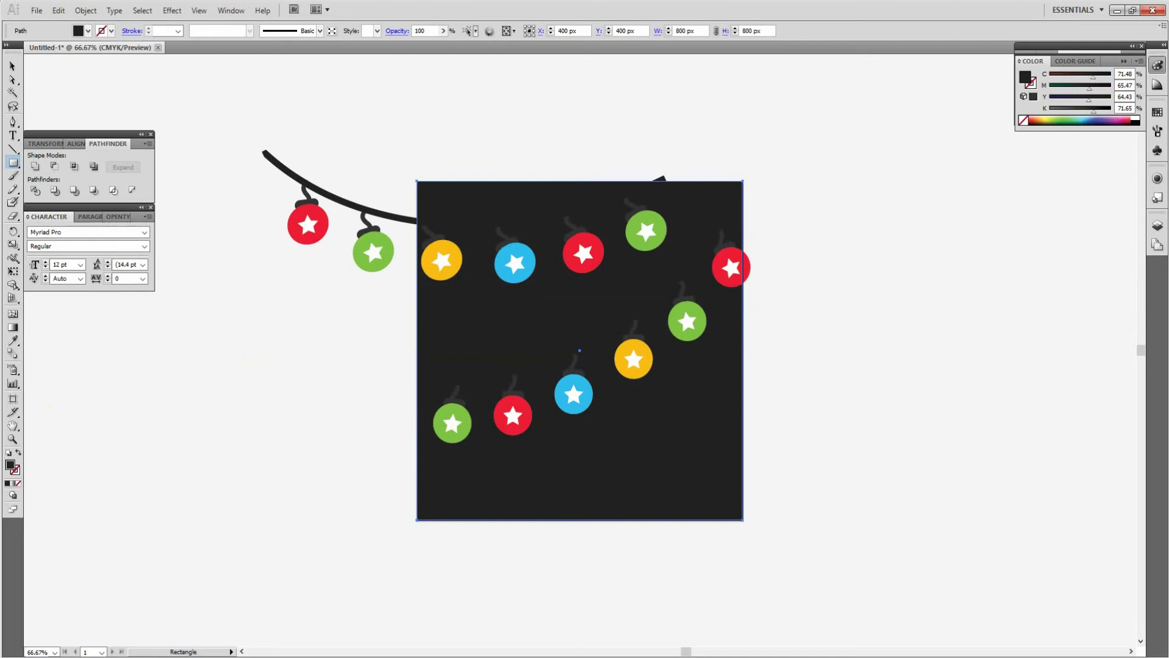
- Fill the background square with a dark slate blue of about C 82, M 69, Y 42, K 29 and deselect it
double_click(11, 466)
drag(602, 320, 476, 356)
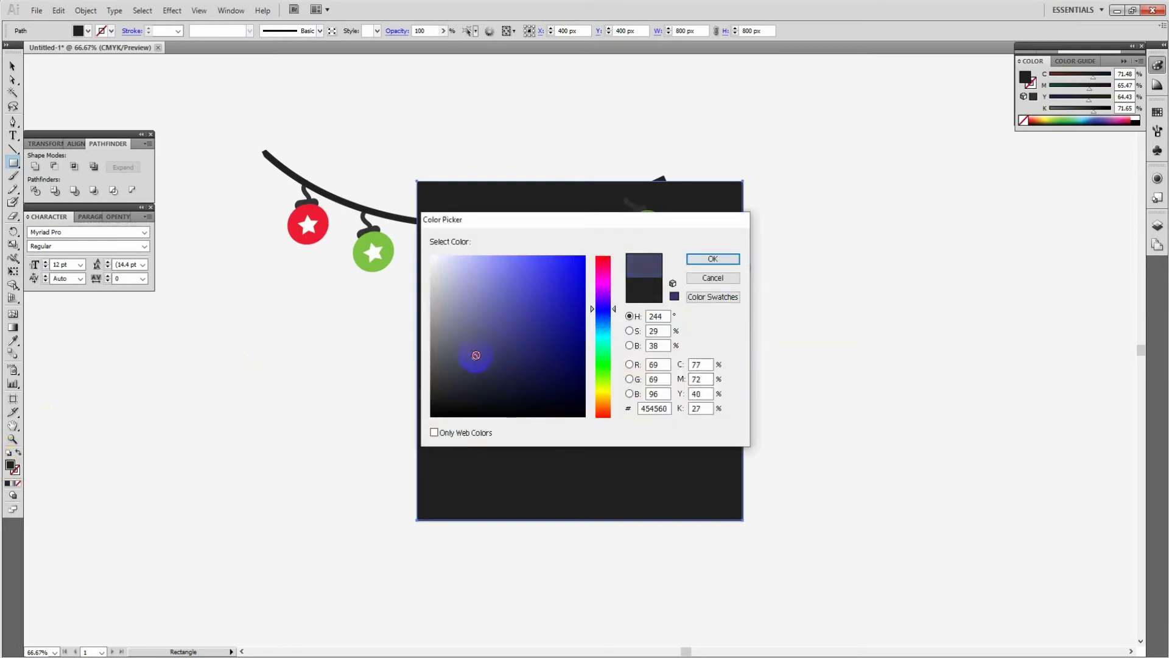
drag(604, 314, 604, 320)
click(712, 257)
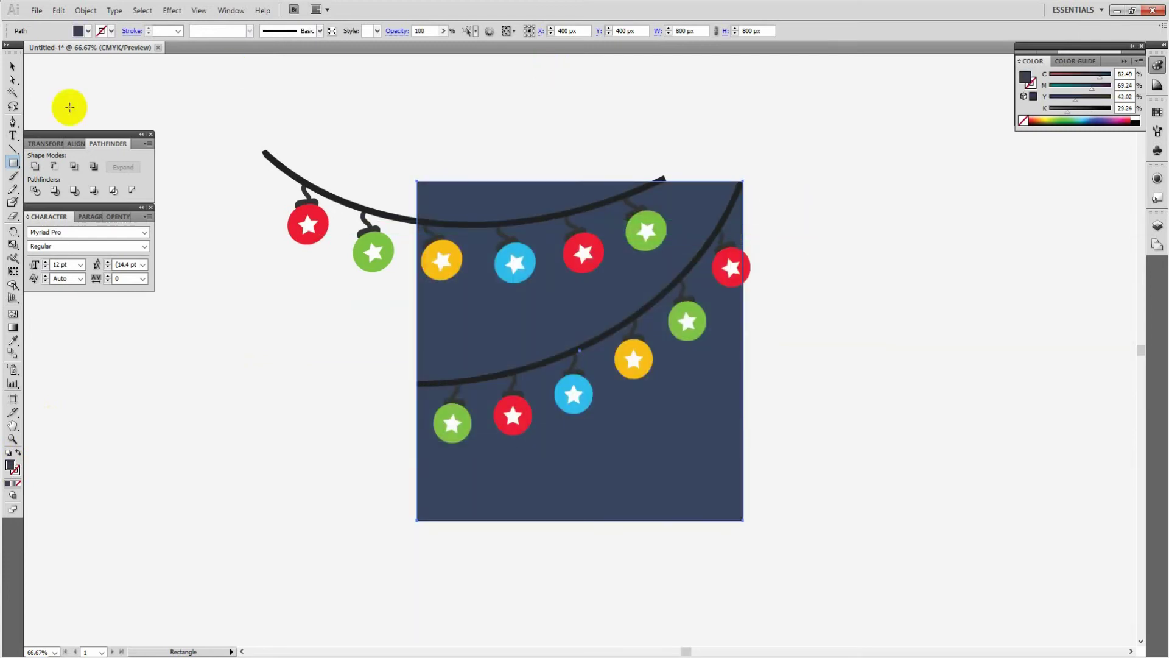
click(13, 68)
click(845, 243)
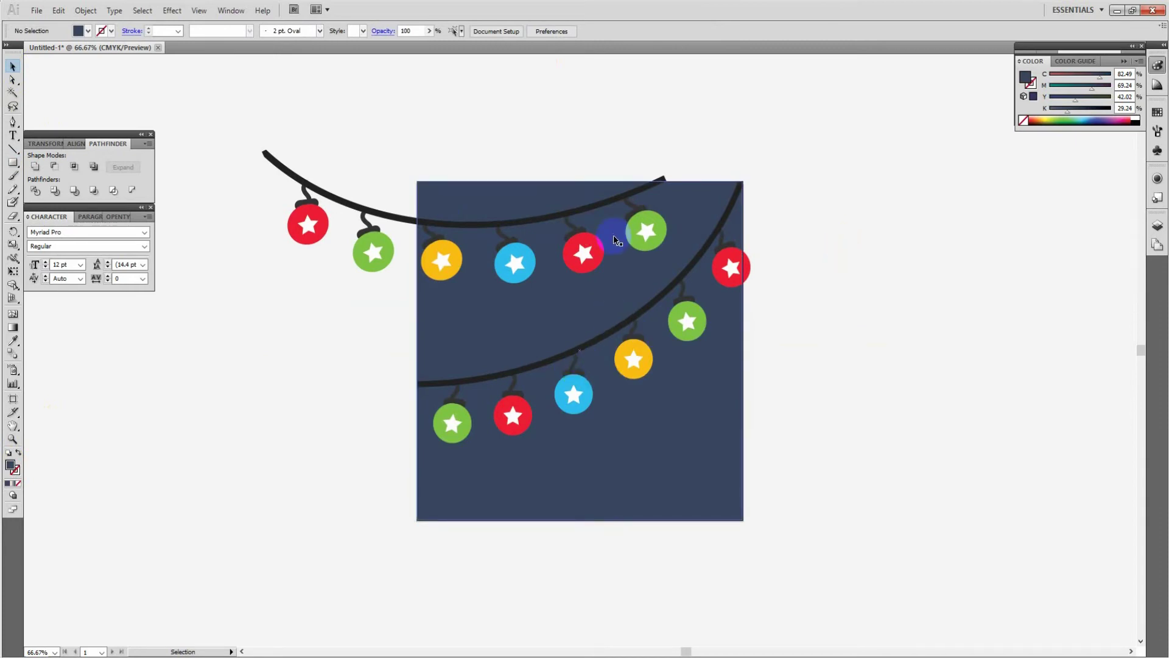
- Isolate the upper garland and recolour its string by sampling the lighter dark grey from an ornament's cap
double_click(525, 224)
click(525, 225)
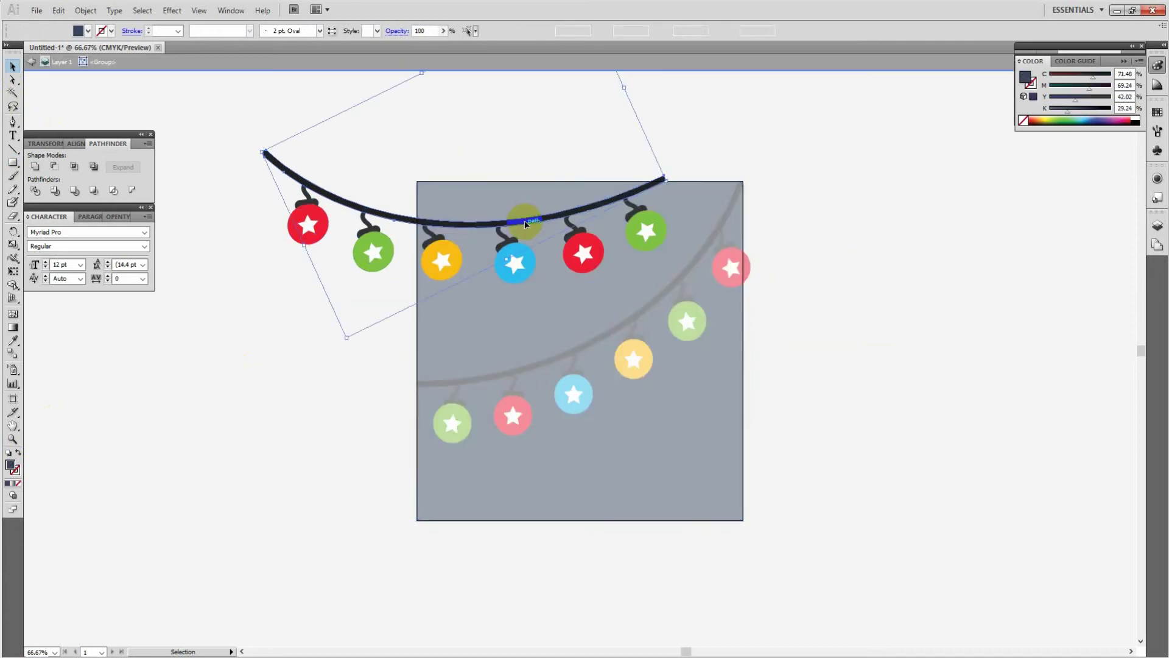
click(13, 341)
click(432, 234)
click(13, 66)
double_click(274, 404)
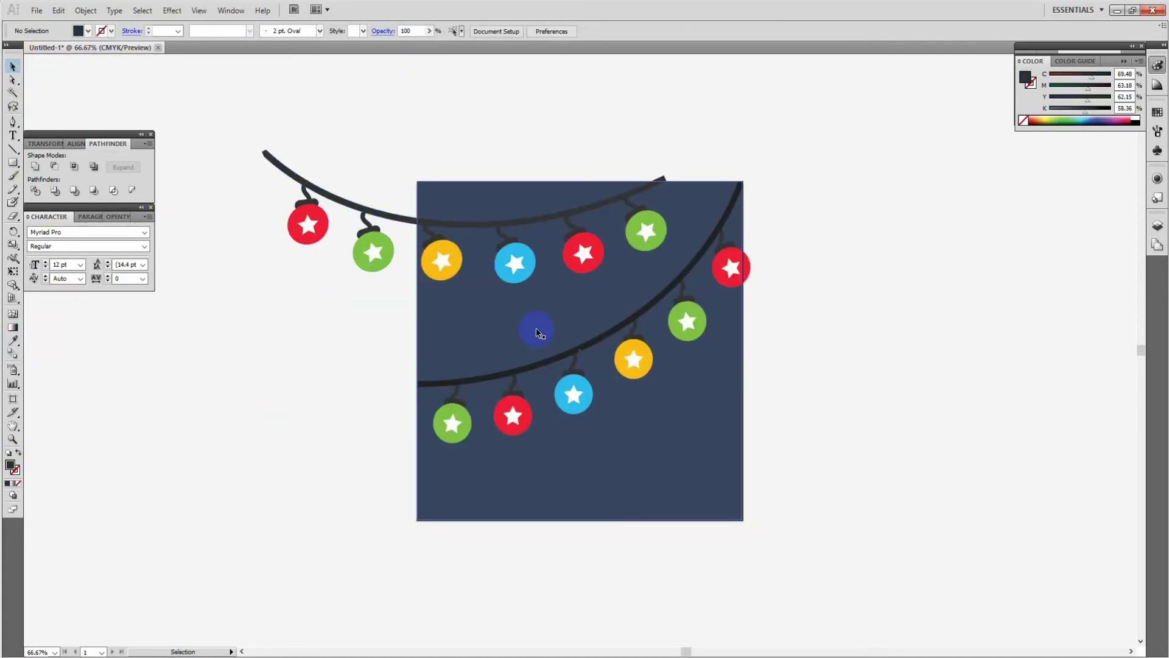
- Isolate the lower garland and recolour its string with the dark grey sampled from the upper garland's string
double_click(557, 364)
click(558, 364)
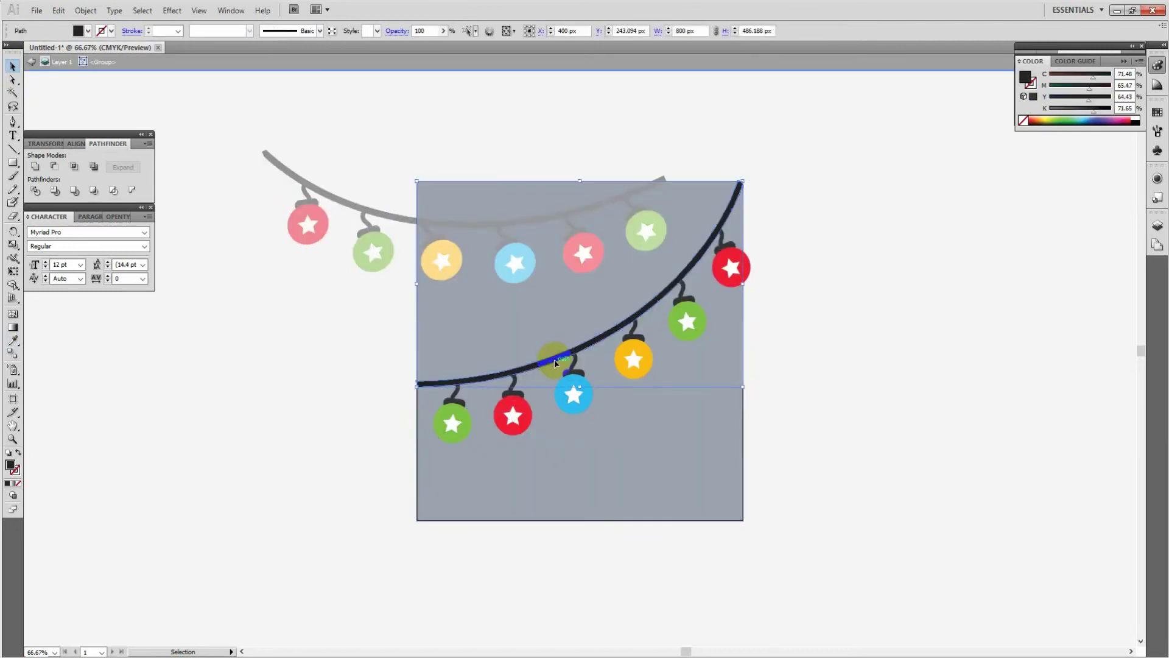
click(11, 340)
click(387, 219)
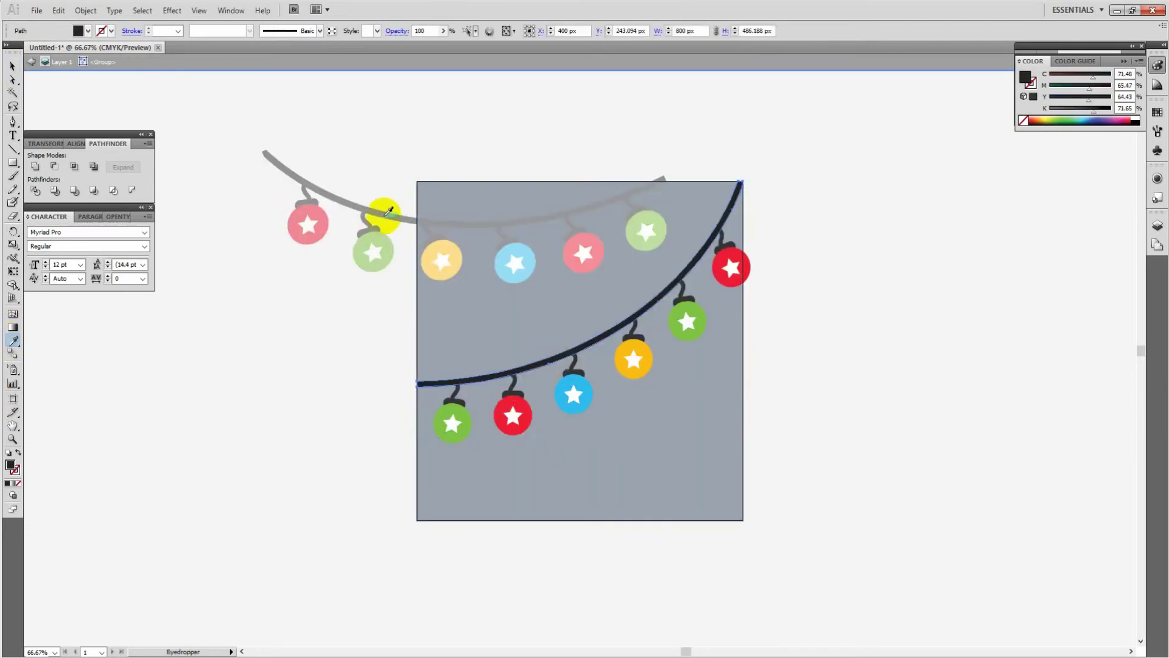
click(13, 66)
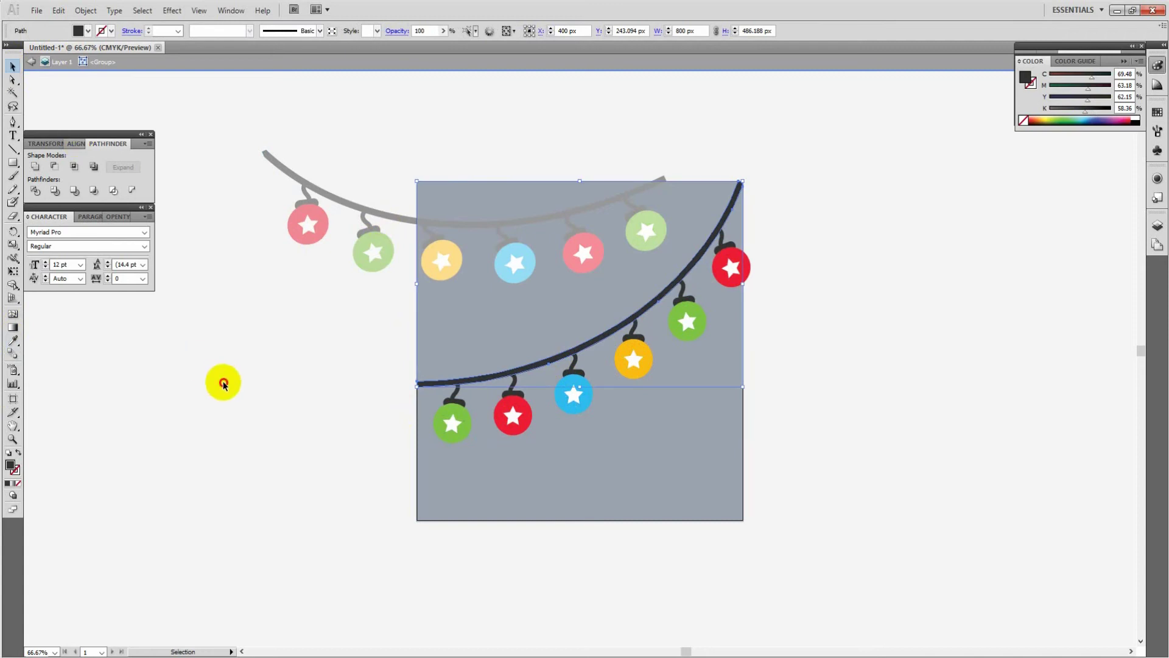
double_click(224, 384)
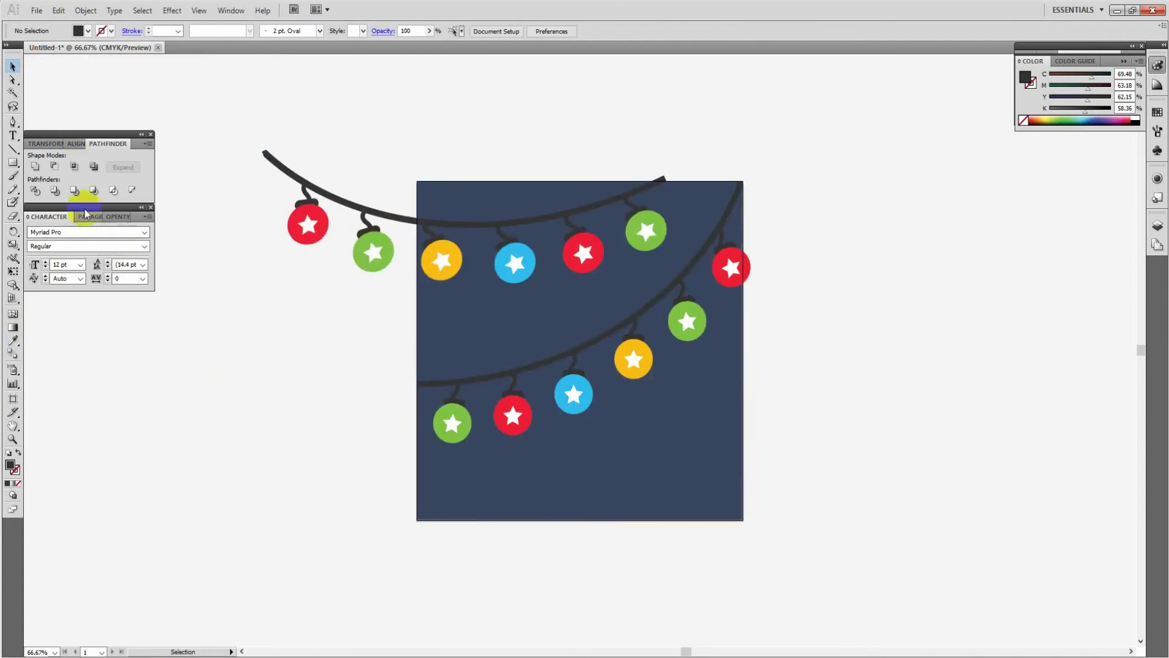
- Draw a circle about 144 px in diameter in the lower-right part of the background square
drag(13, 162, 49, 189)
drag(612, 455, 672, 515)
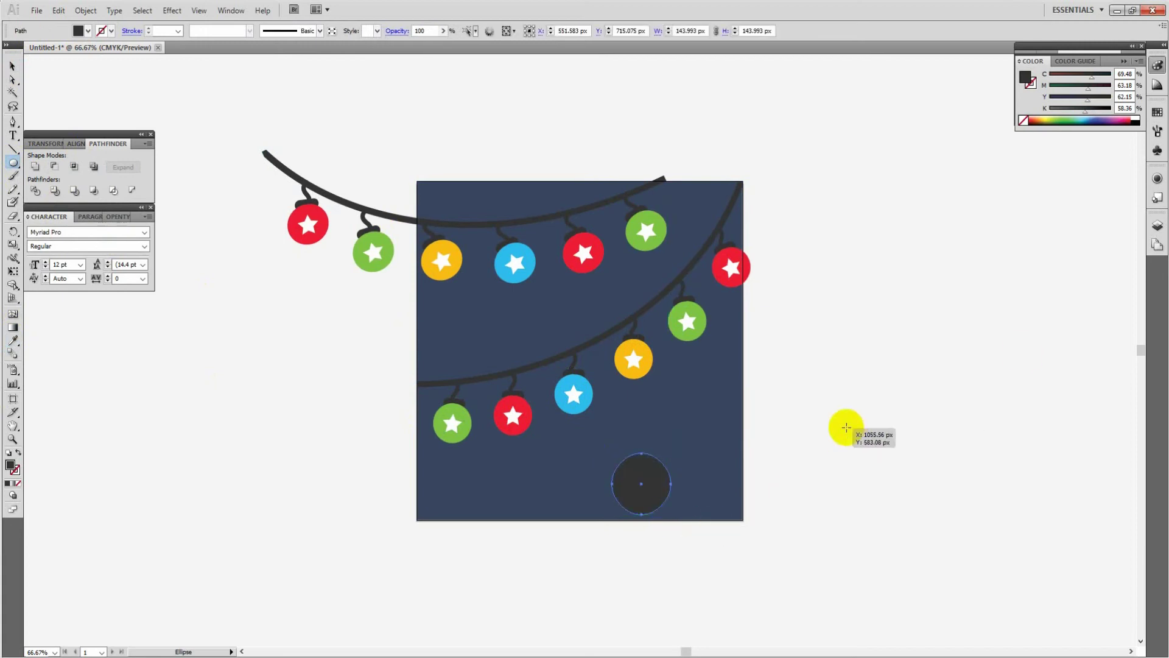
click(1158, 228)
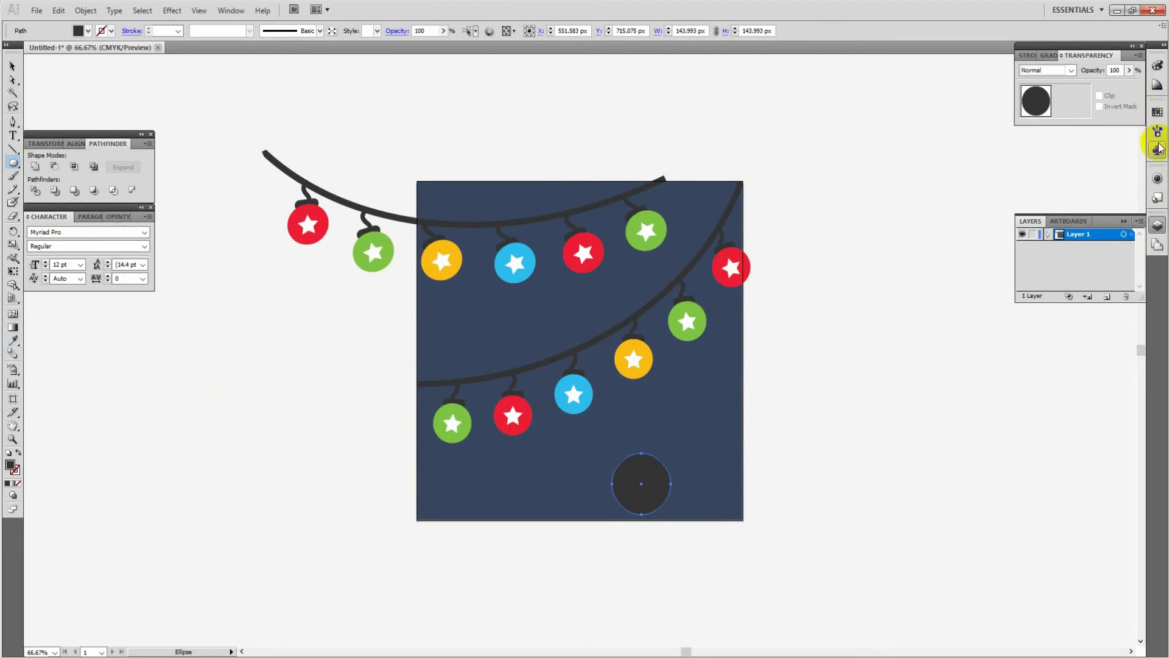
click(1082, 9)
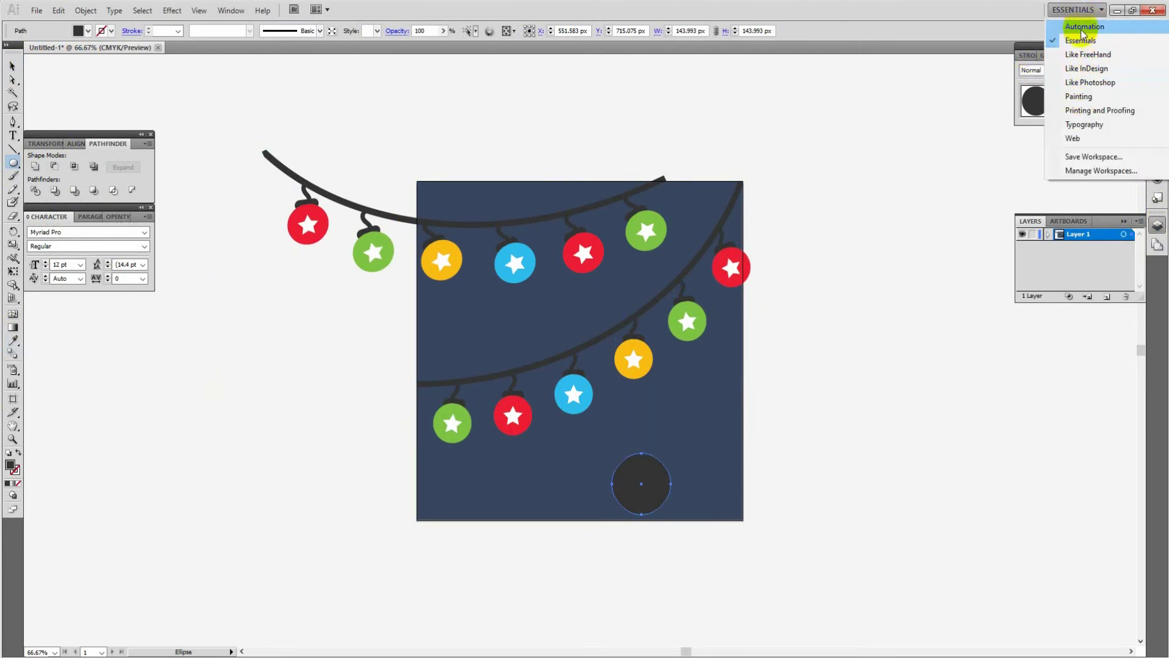
click(1113, 265)
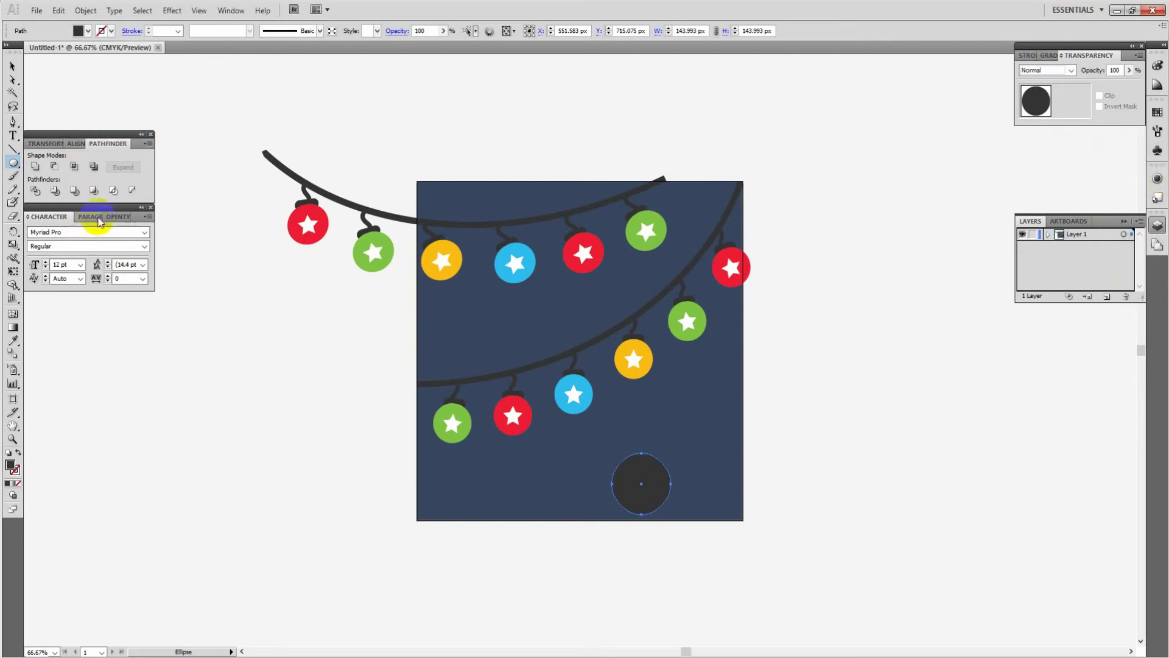
click(46, 145)
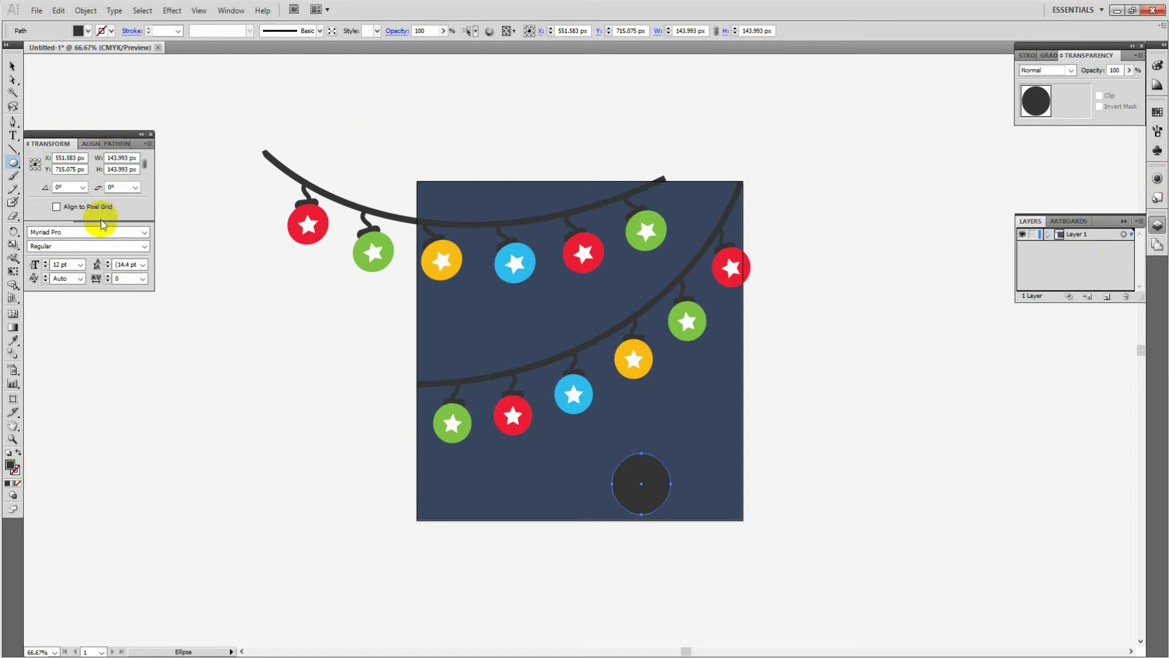
drag(95, 135, 95, 55)
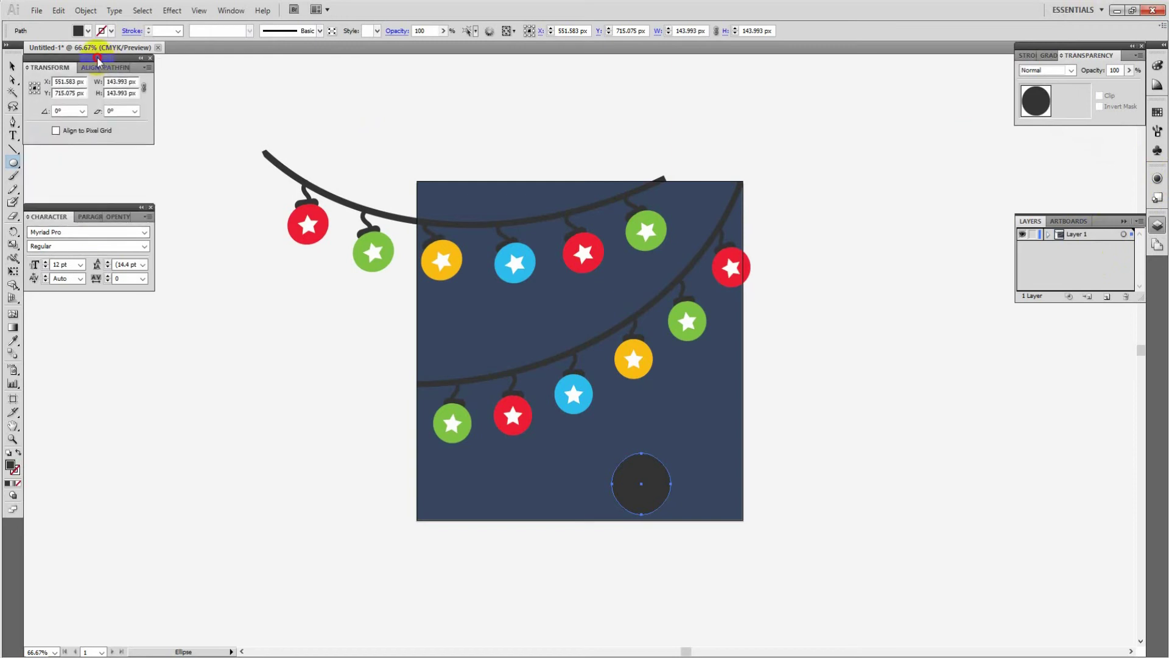
click(90, 218)
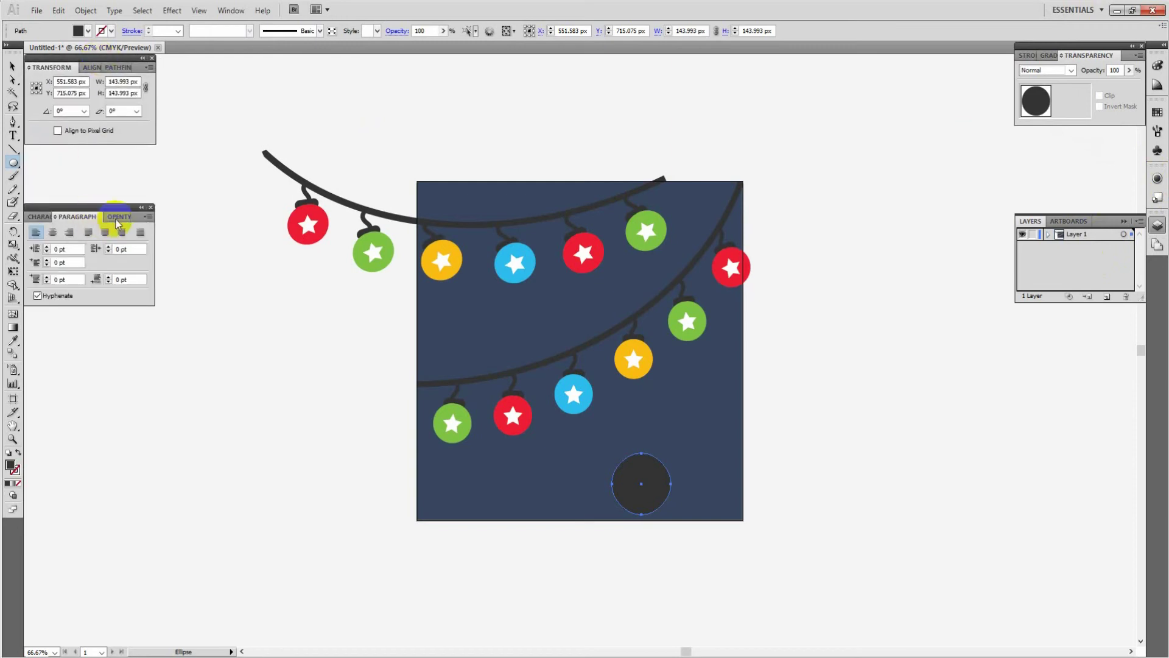
click(113, 217)
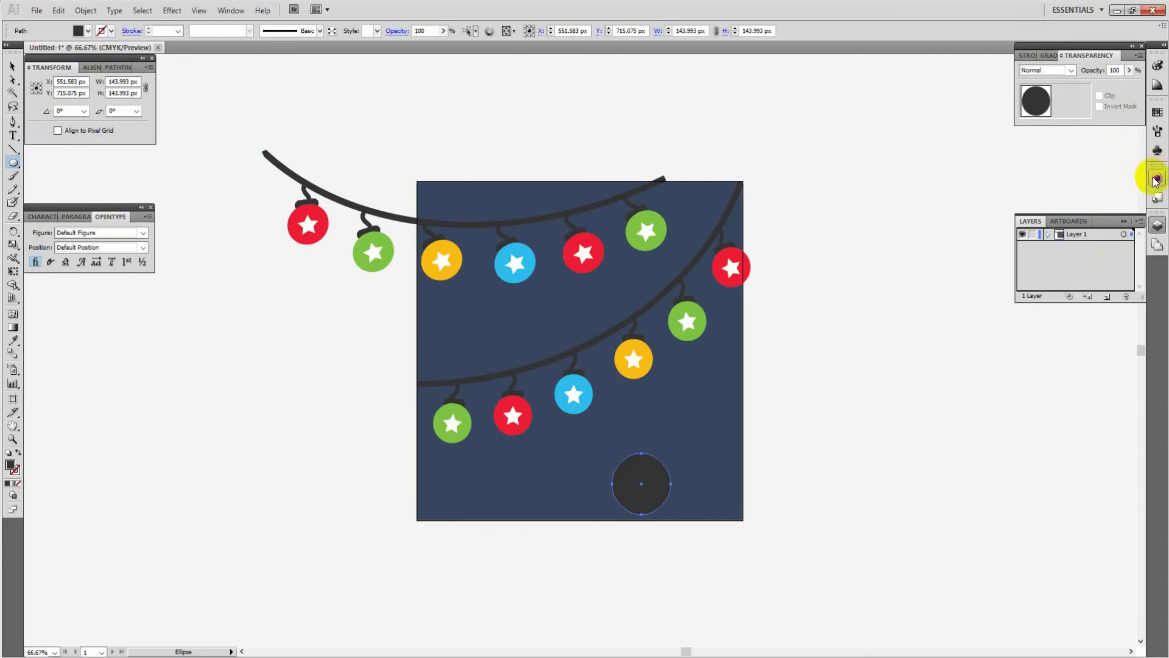
click(1158, 113)
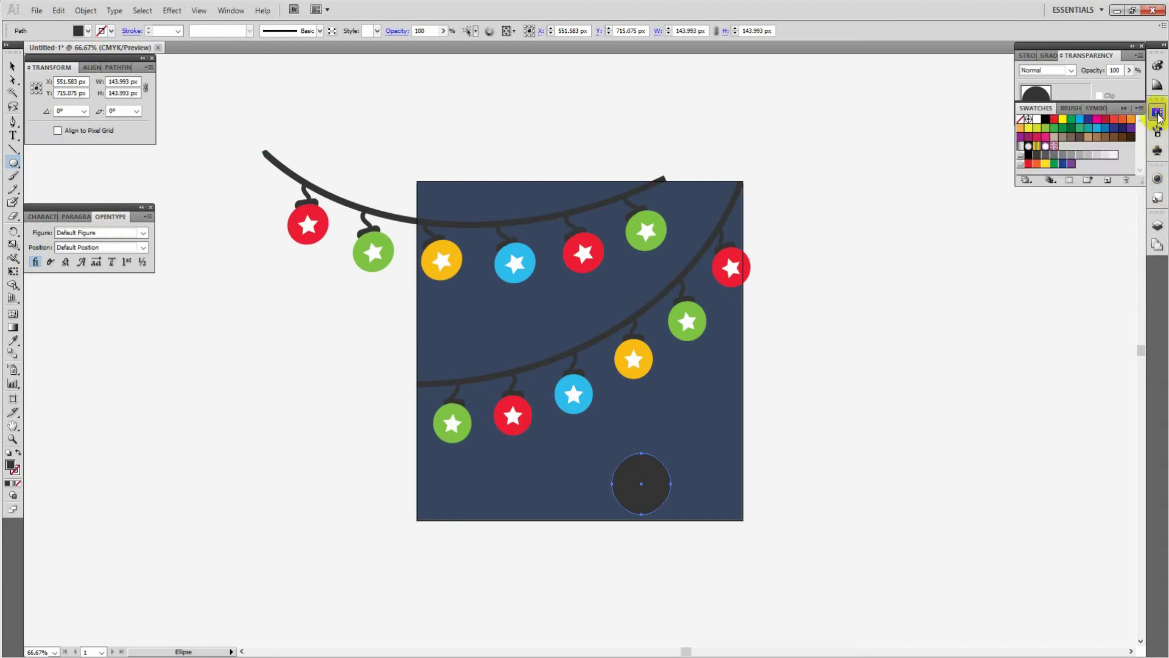
drag(1110, 111, 282, 66)
- Float the gradient controls beside the artboard and fill the new circle with a white-to-black radial gradient
click(1035, 53)
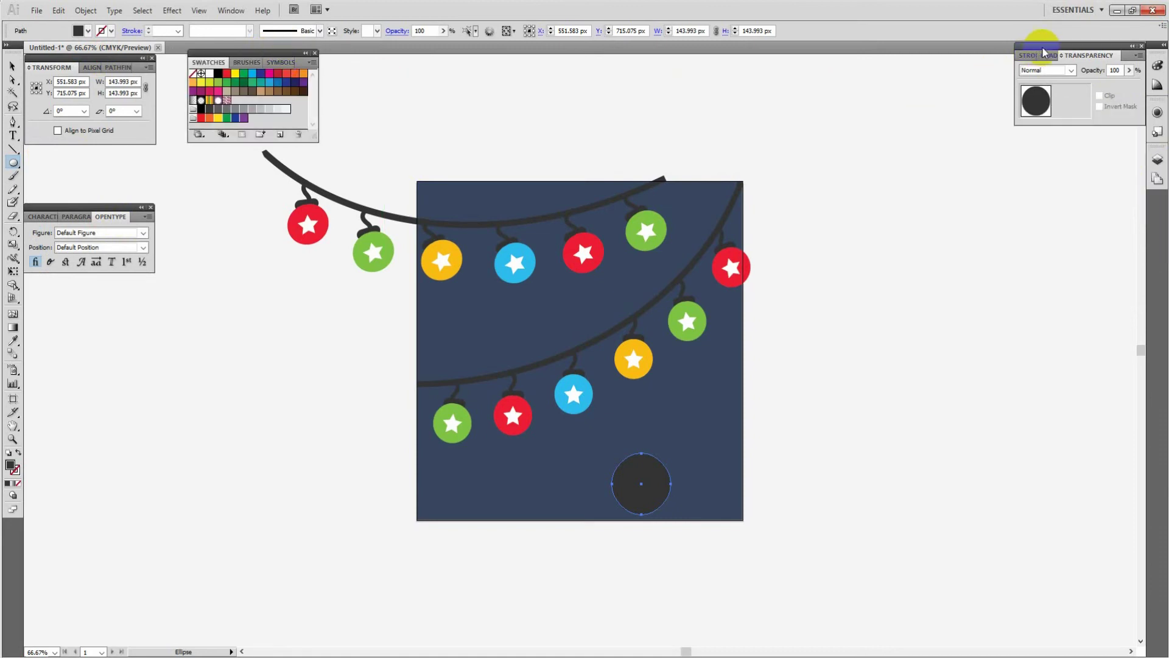
drag(1043, 52, 938, 243)
click(939, 235)
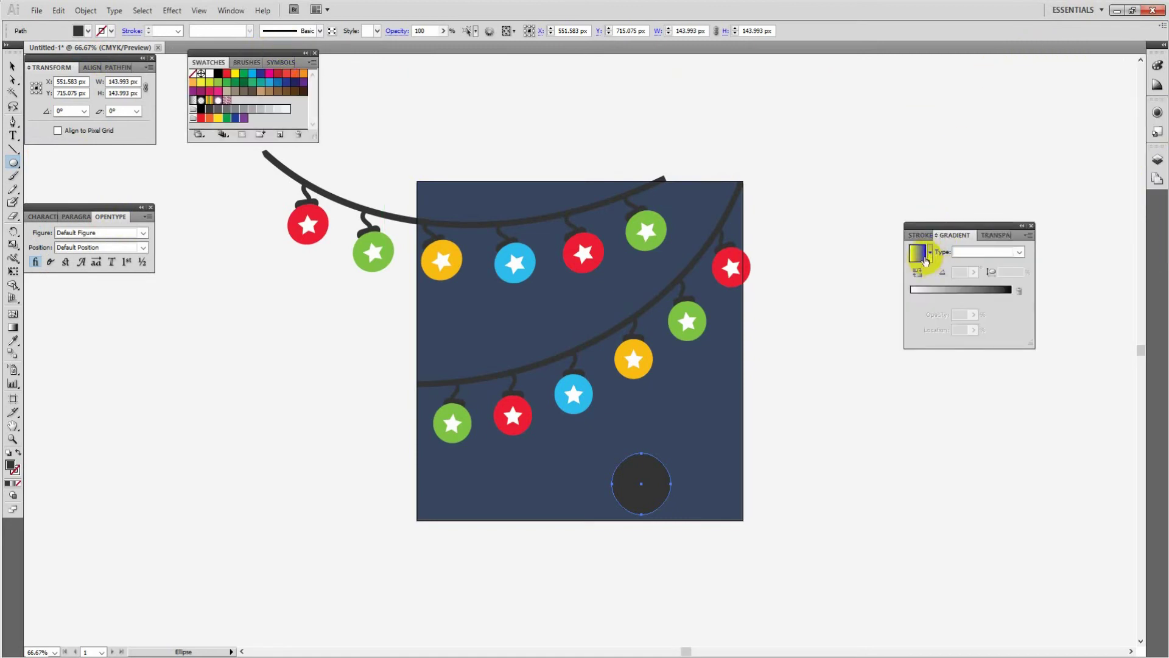
click(972, 270)
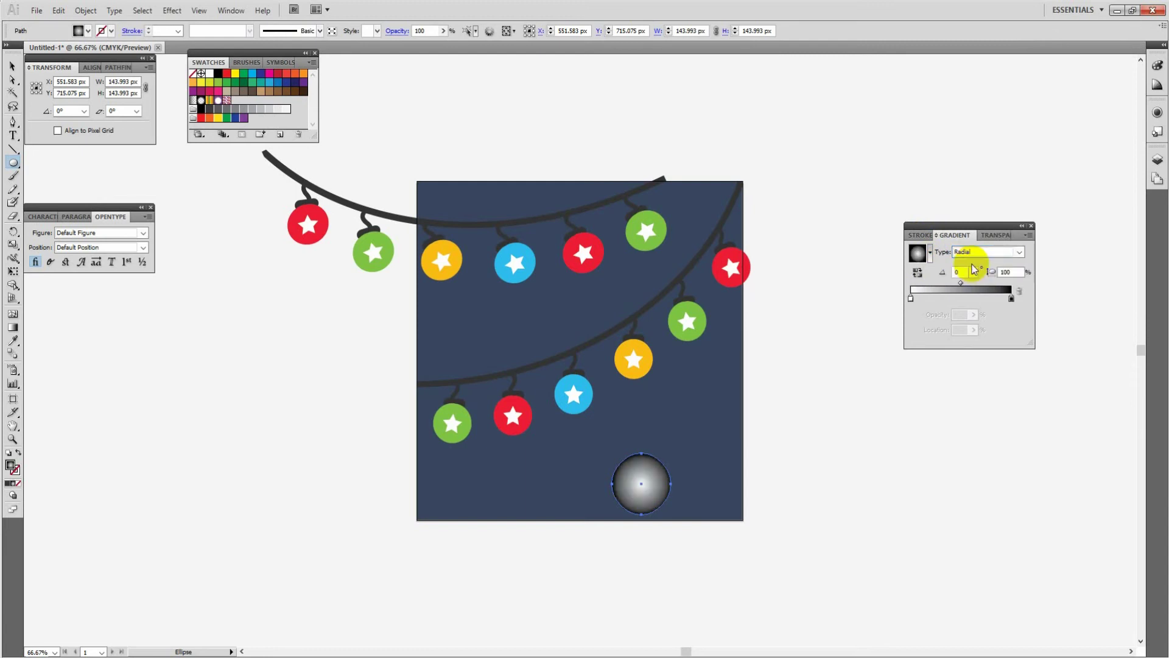
- Try repositioning the white and black colour stops of the circle's radial gradient
drag(912, 299, 874, 295)
drag(979, 299, 1054, 300)
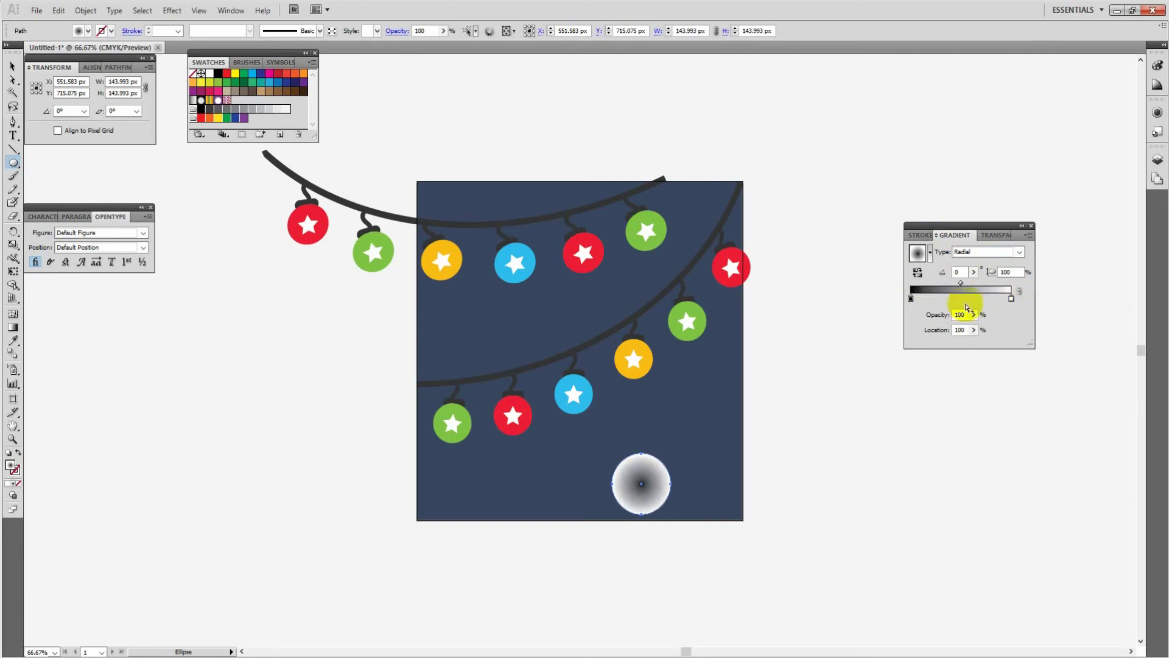
drag(910, 297, 835, 295)
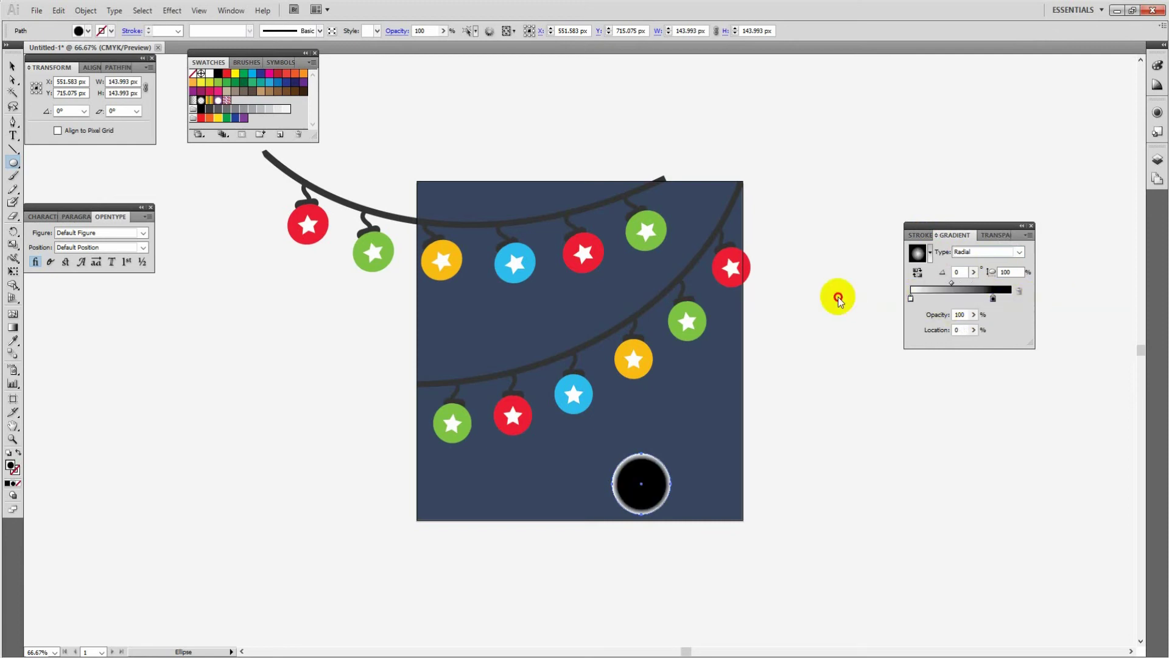
drag(1003, 300, 1061, 294)
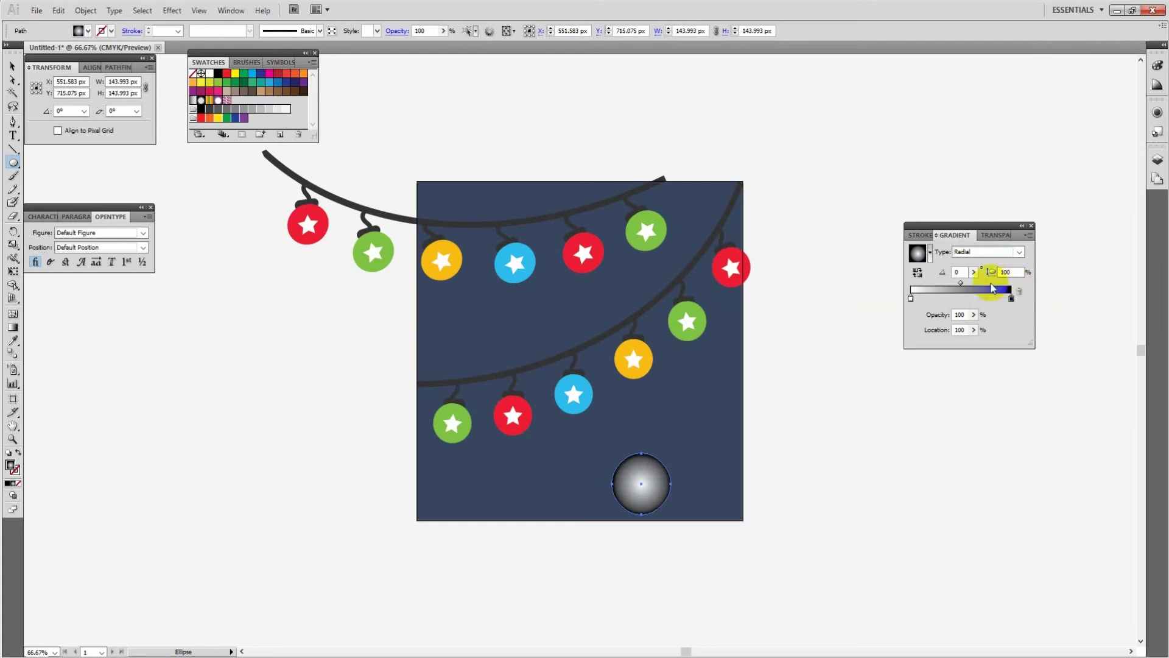
- Shift the radial gradient's midpoint to about 33% and set the circle's blend mode to Overlay
drag(960, 285, 944, 287)
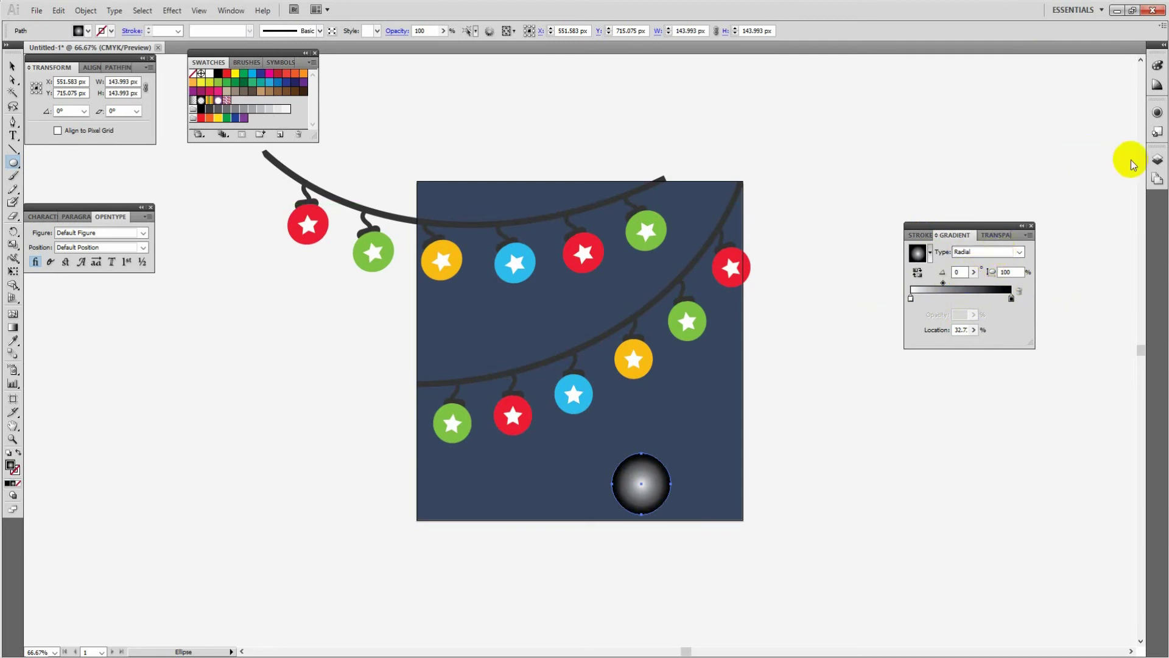
click(1157, 115)
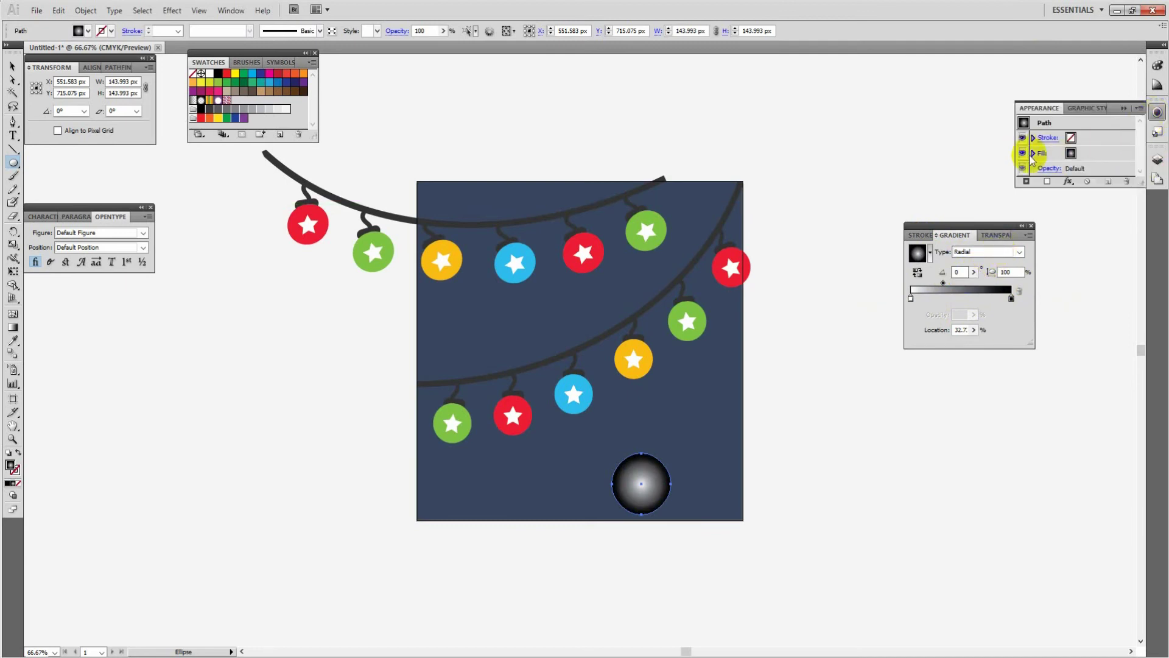
click(1047, 169)
click(984, 181)
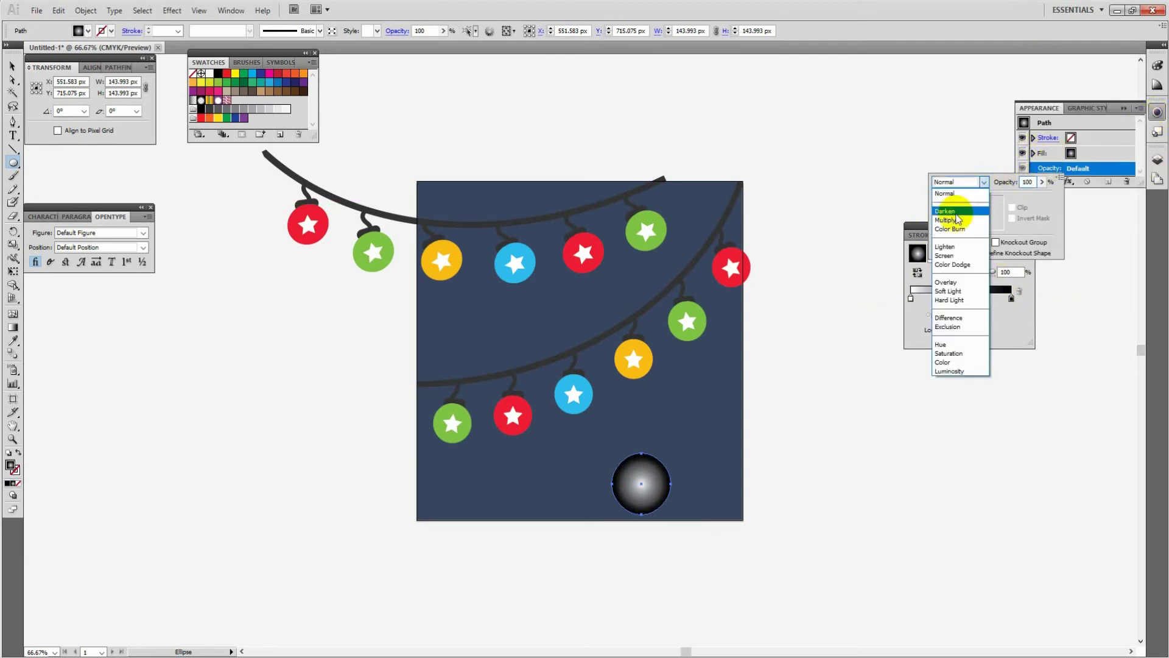
click(948, 281)
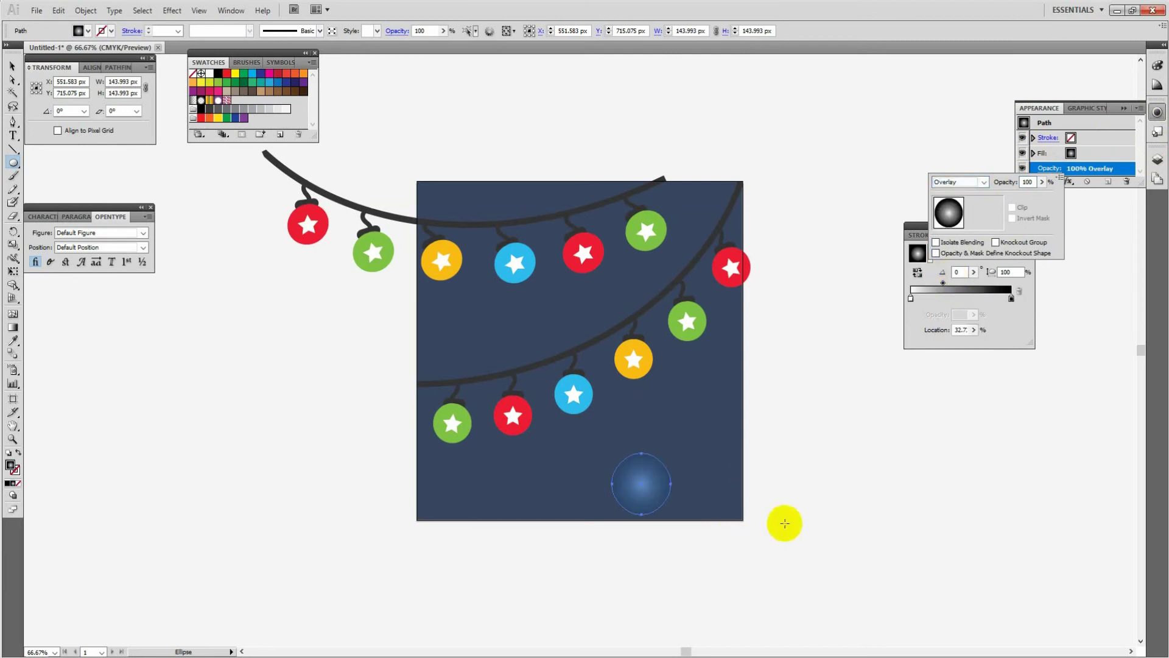
- Move the glow circle onto the green ornament near the lower garland's right end, centred over its star
click(716, 472)
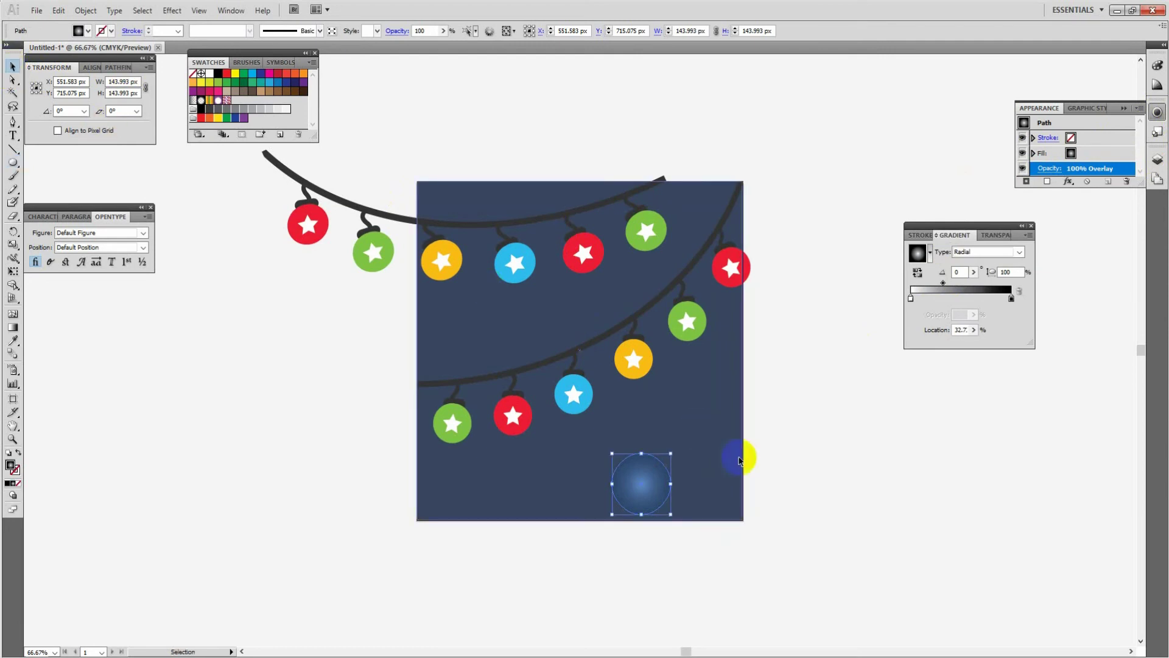
click(815, 472)
drag(654, 487, 700, 333)
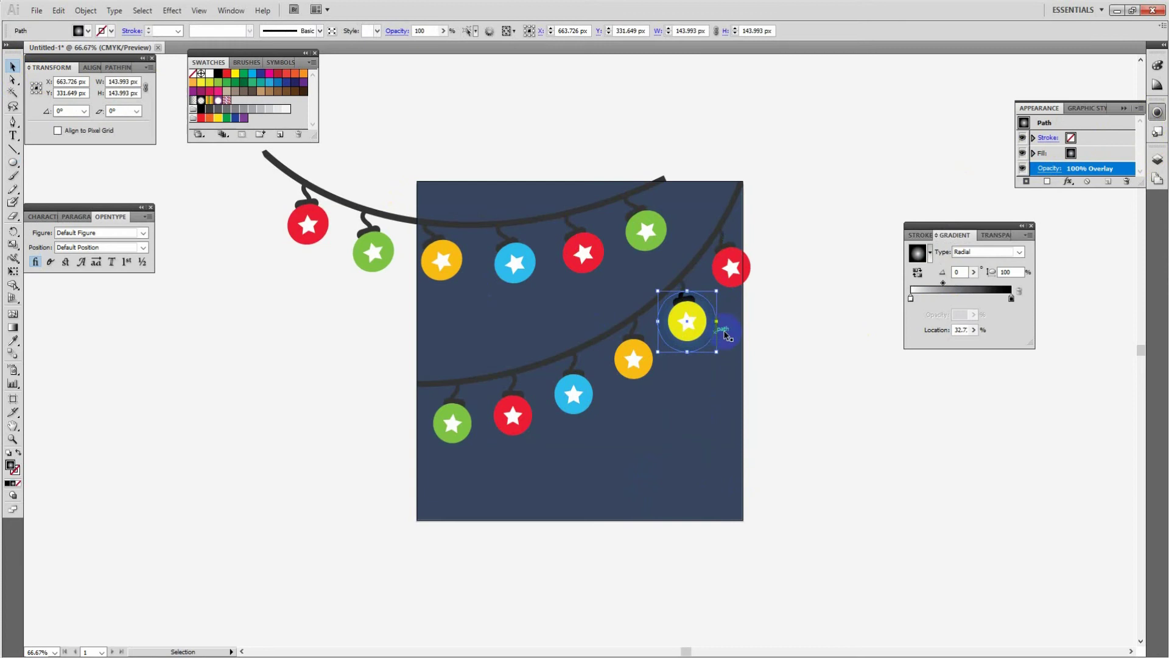
click(726, 335)
click(713, 347)
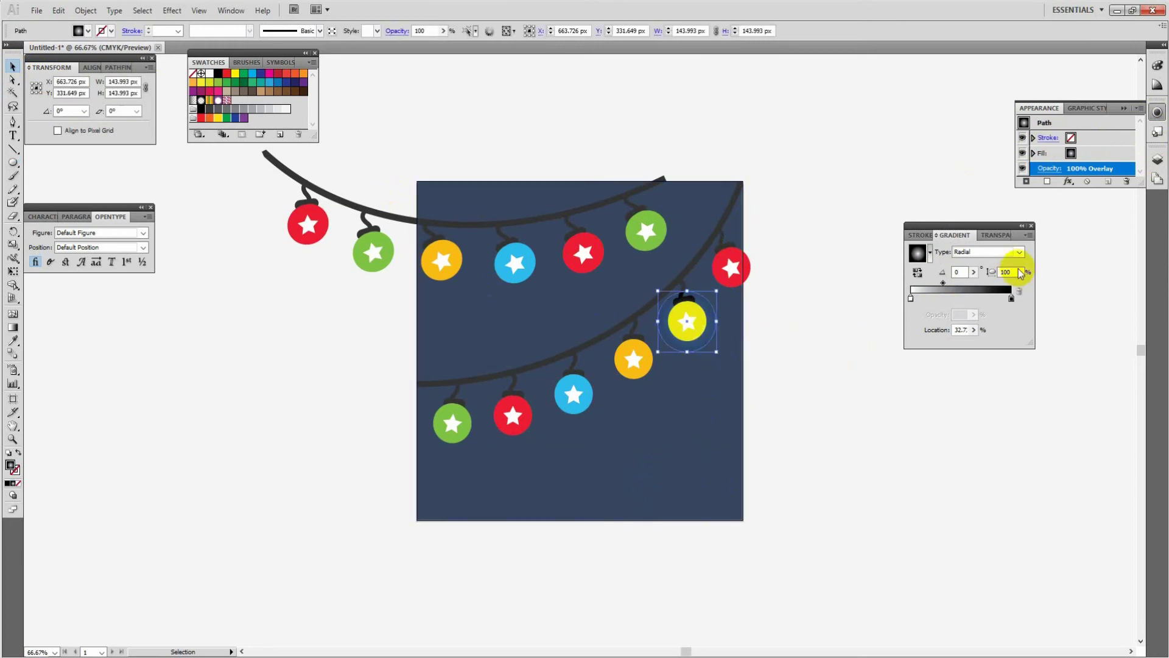
- Try the Multiply, Screen, Soft Light and Difference blend modes on the glow circle over the green ornament
click(1005, 236)
click(959, 250)
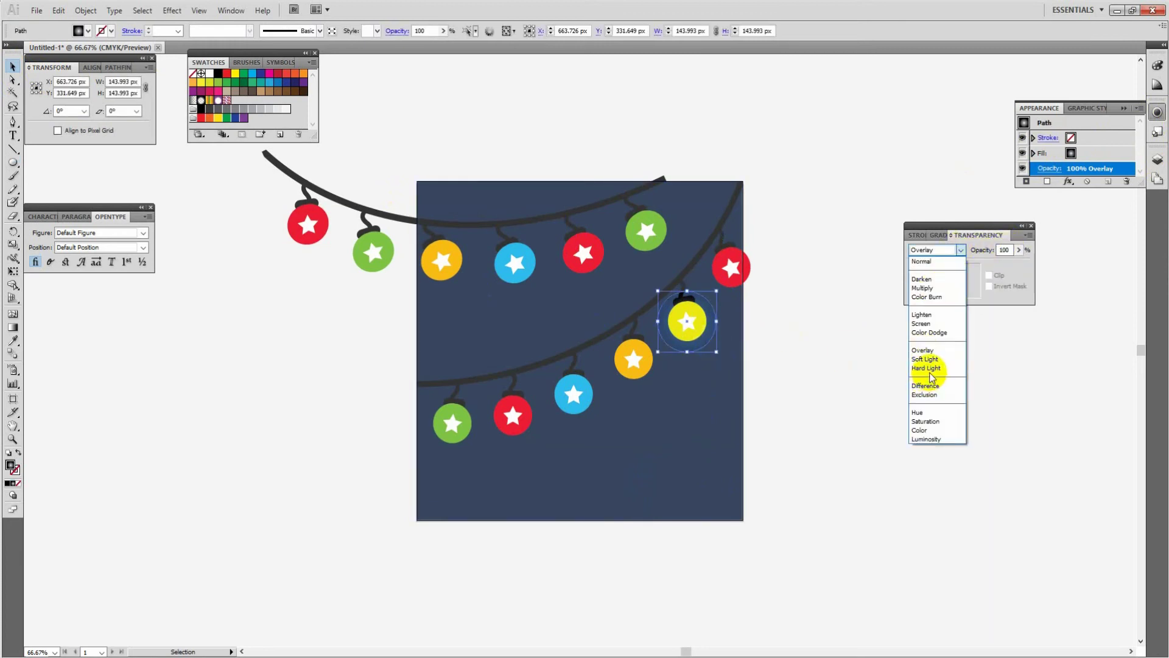
click(933, 289)
click(948, 250)
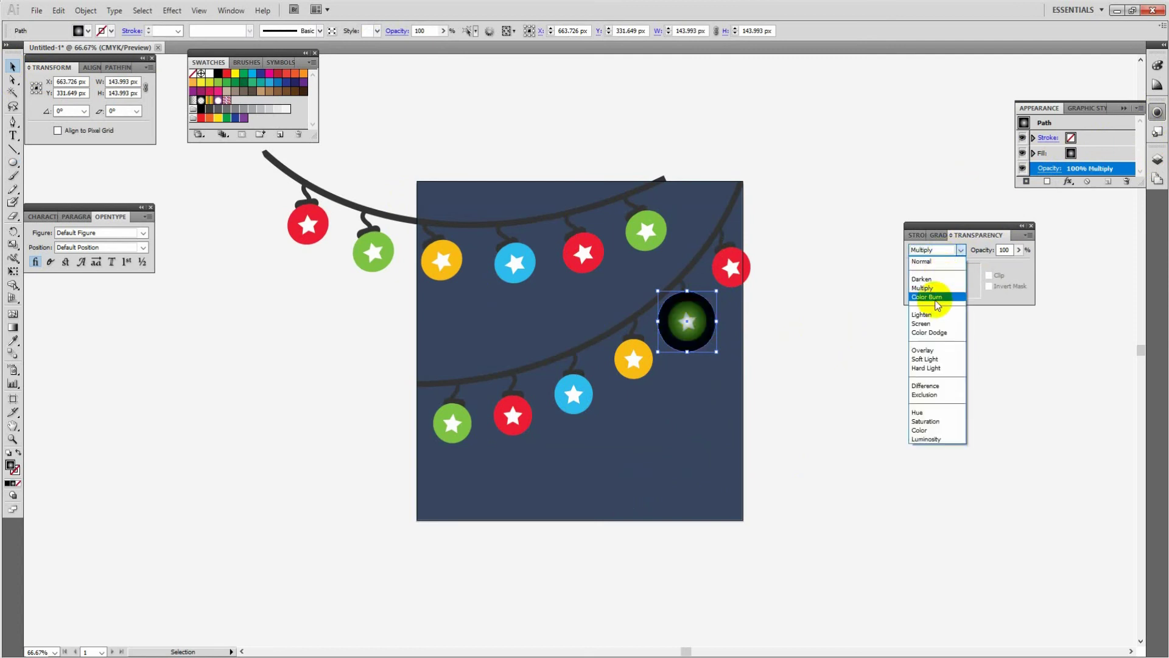
click(930, 325)
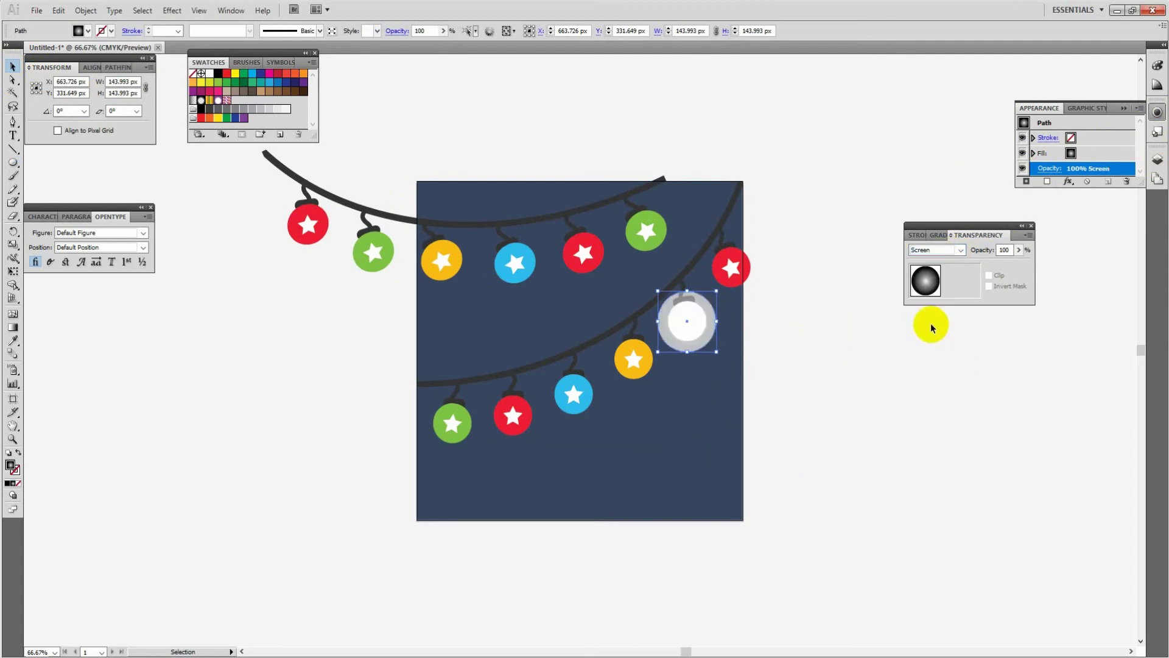
click(937, 251)
click(926, 358)
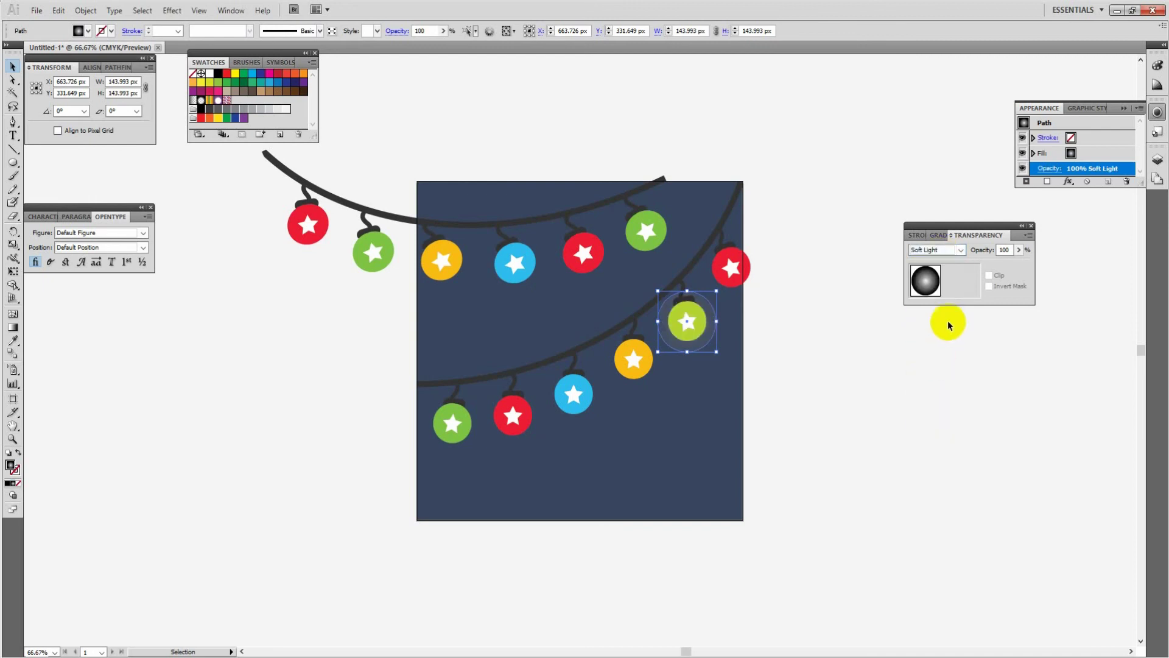
click(950, 251)
click(926, 386)
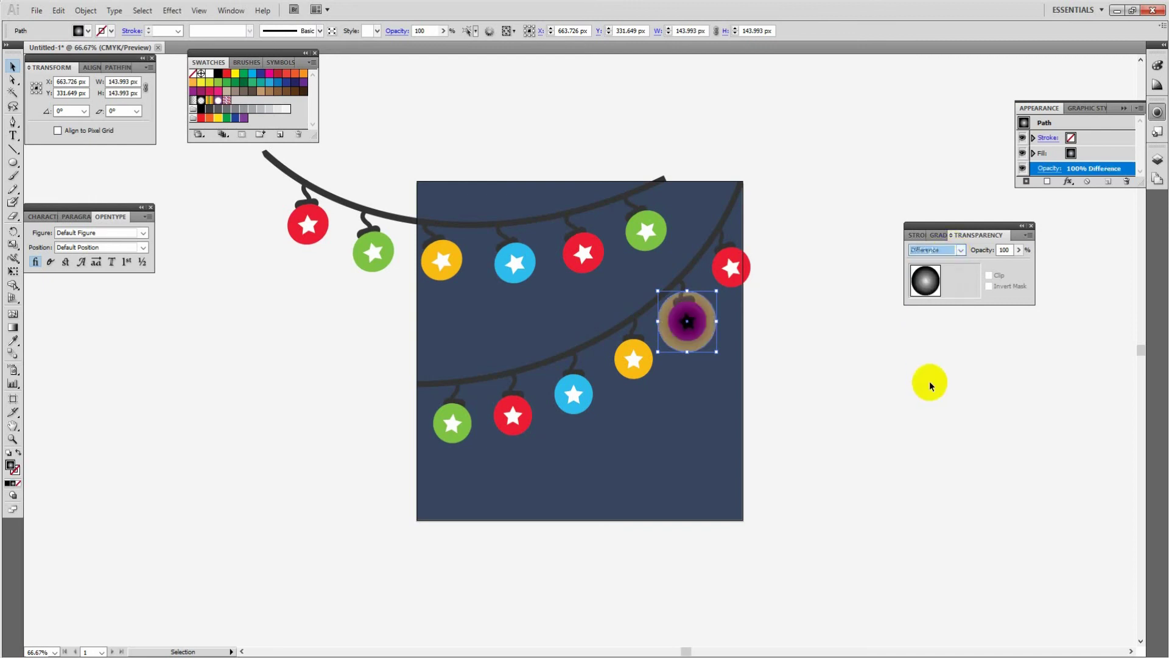
- Try the Multiply blend mode again on the glow circle, and switch it to Soft Light
click(951, 252)
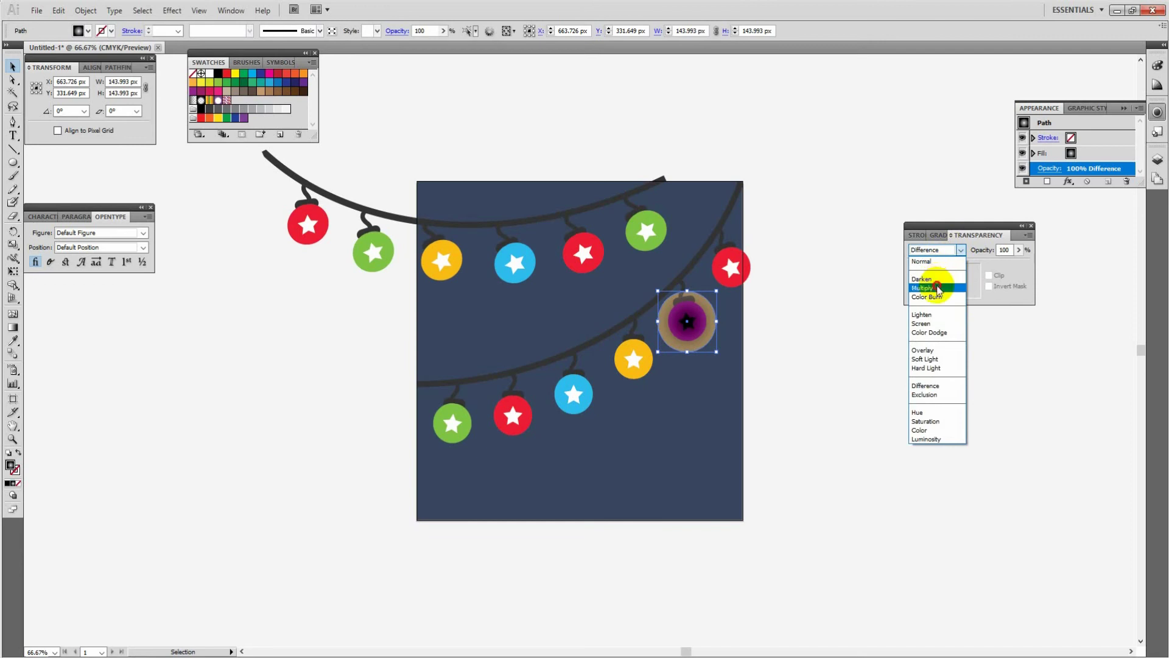
click(928, 288)
click(946, 254)
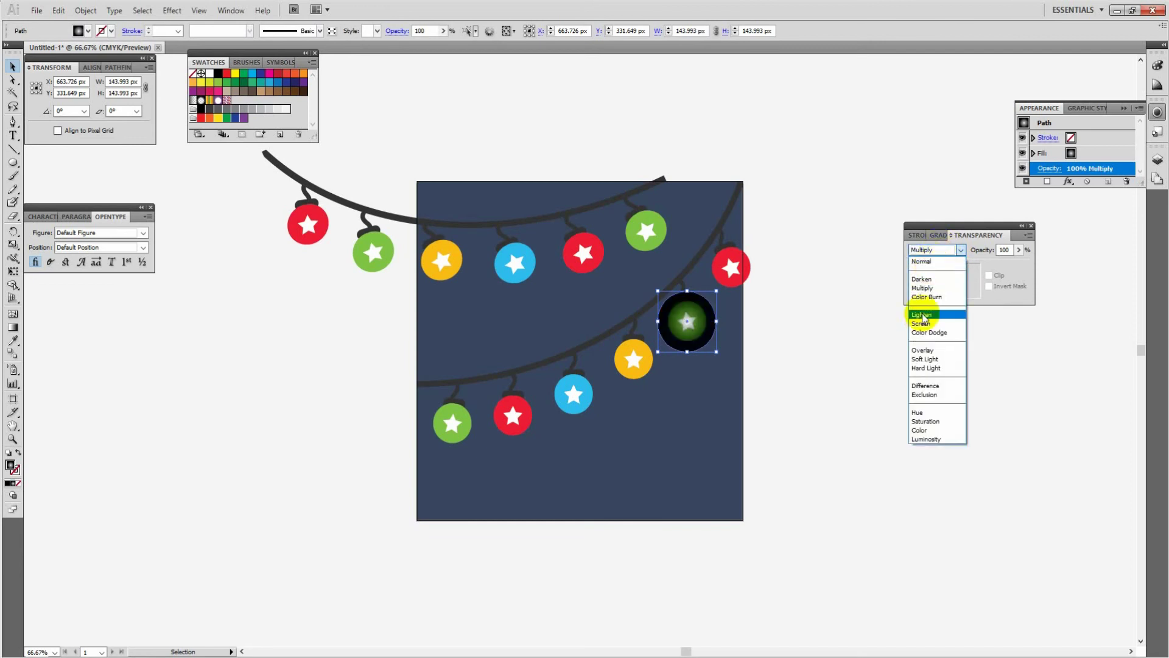
click(938, 359)
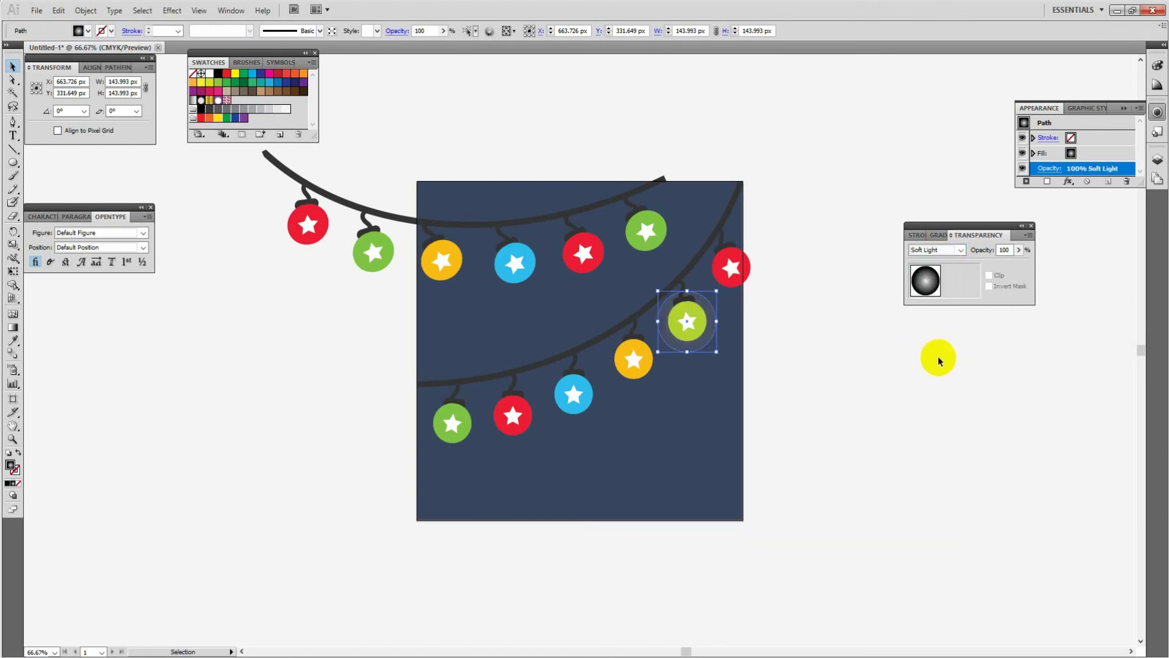
click(799, 345)
click(706, 350)
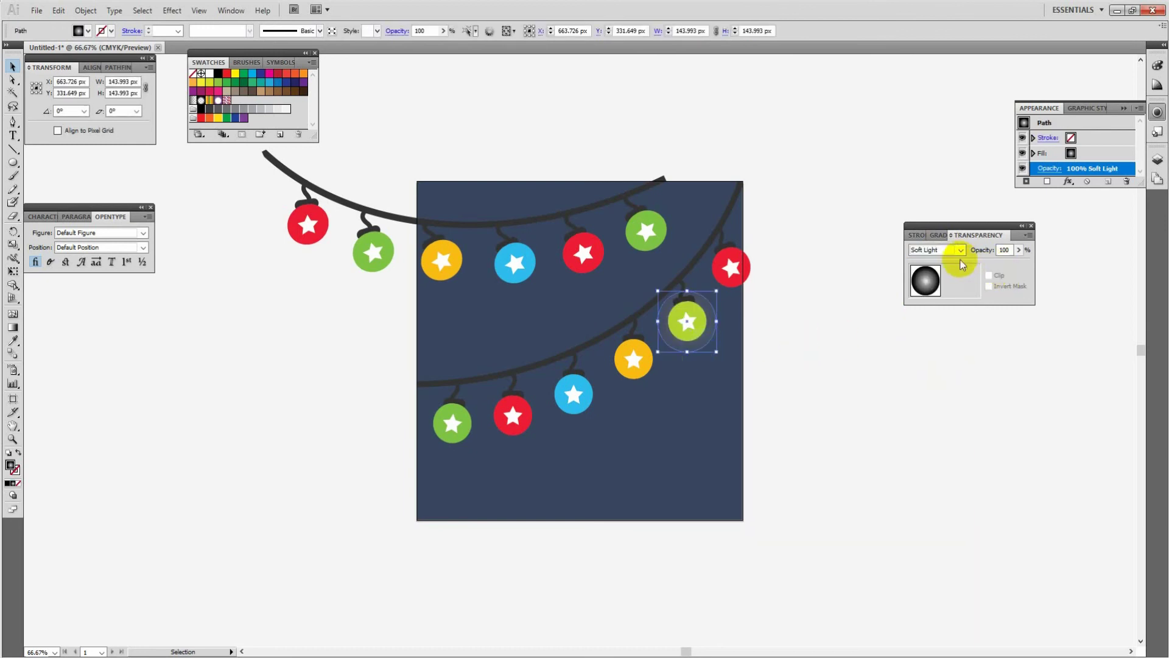
- Try the Normal, Darken, Multiply, Color Burn and Overlay blend modes on the glow circle
click(959, 256)
click(937, 260)
click(937, 253)
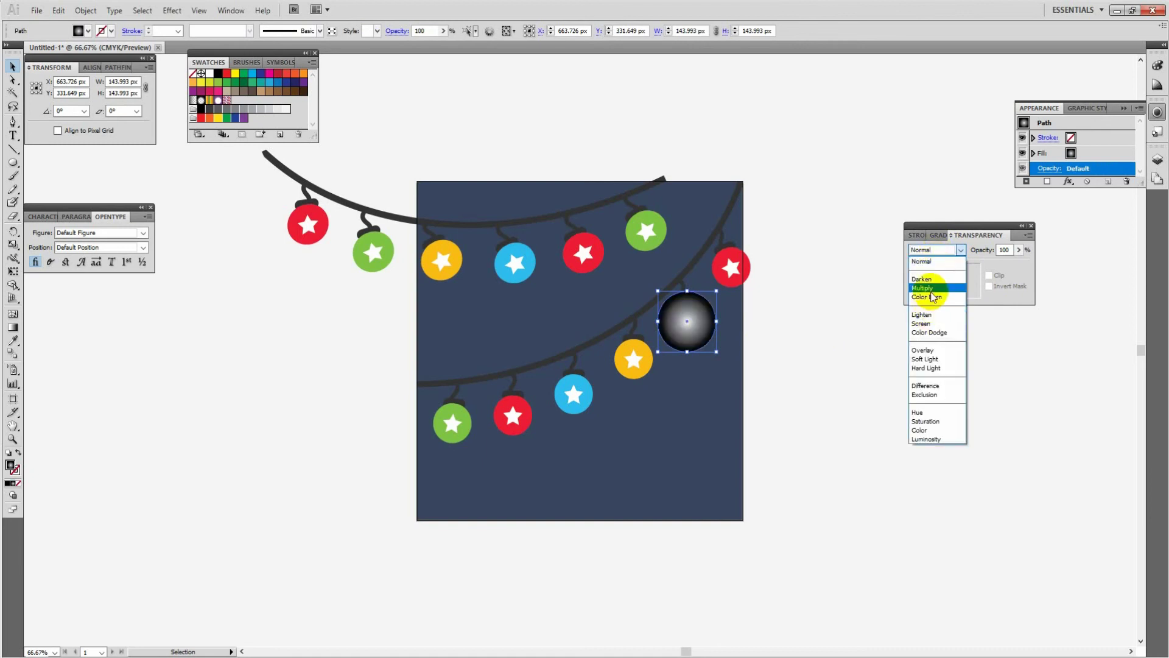
click(932, 279)
click(935, 250)
click(935, 289)
click(932, 250)
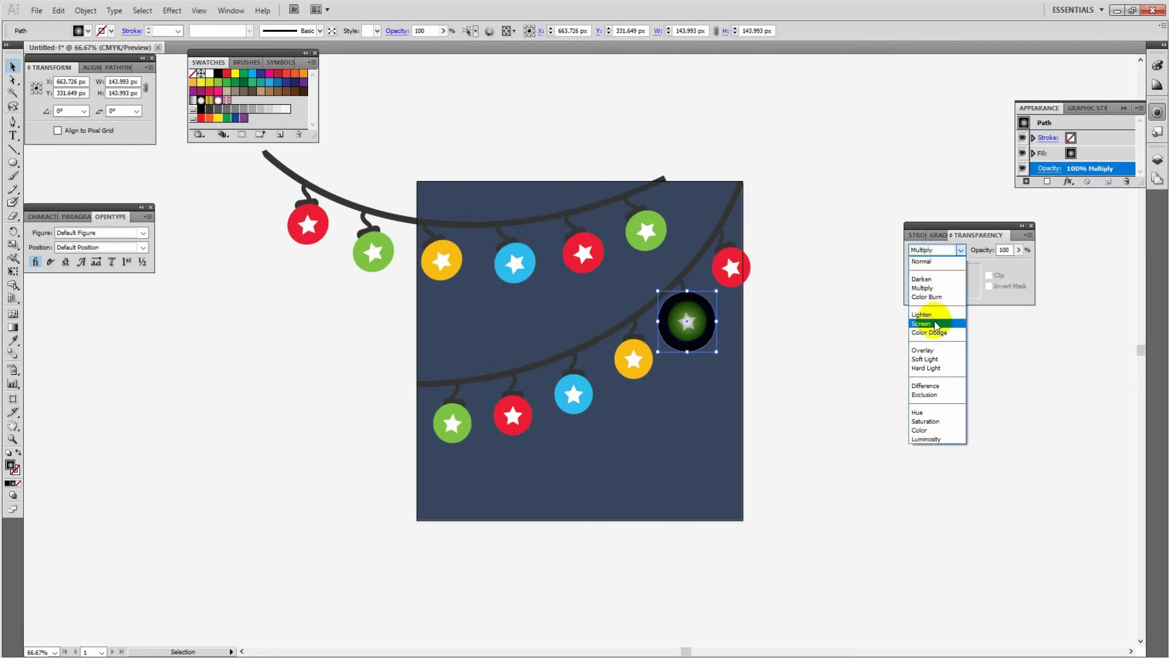
click(935, 298)
click(938, 250)
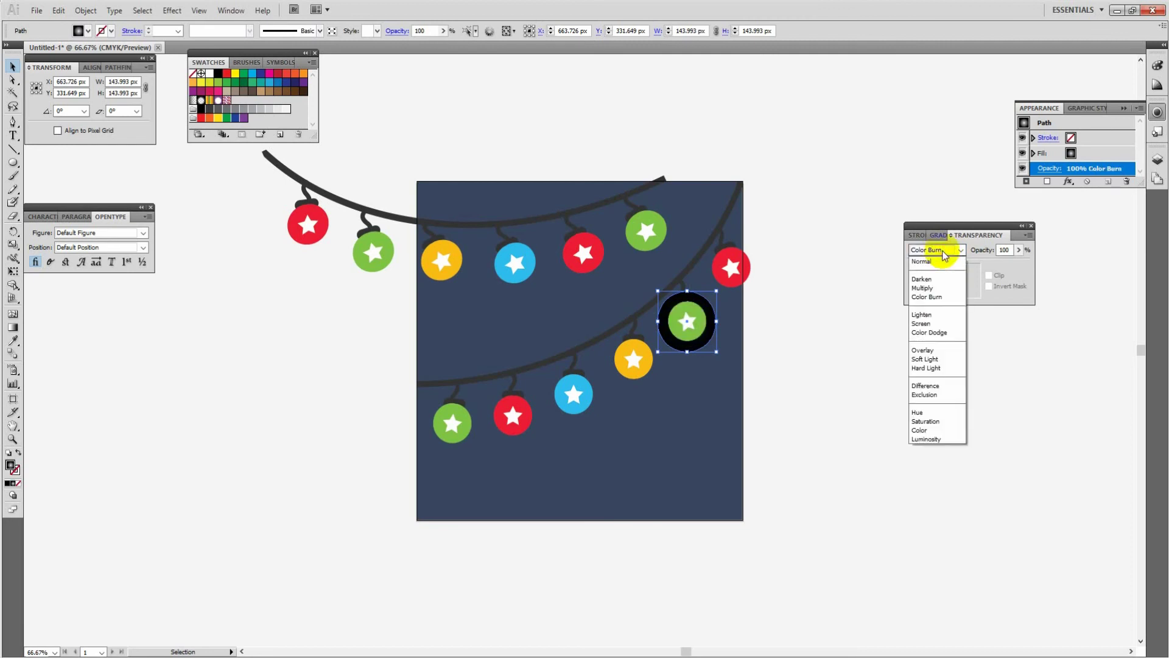
click(930, 351)
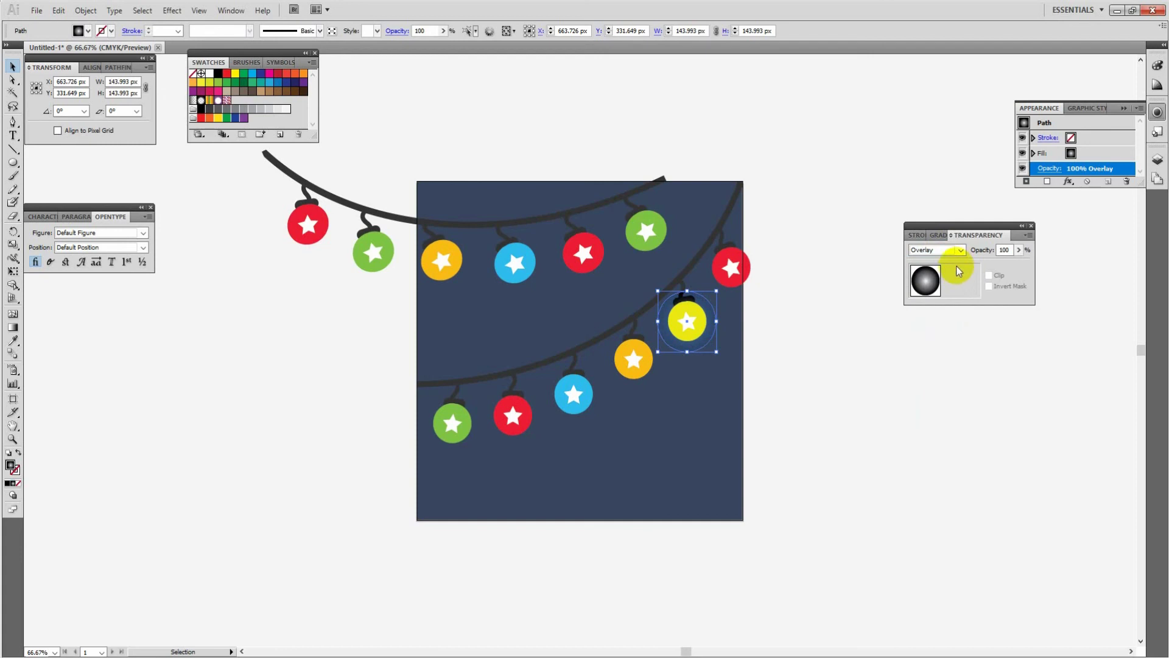
- Try the Screen blend mode on the glow circle, and set it to Hard Light at 68% opacity
click(959, 250)
click(943, 328)
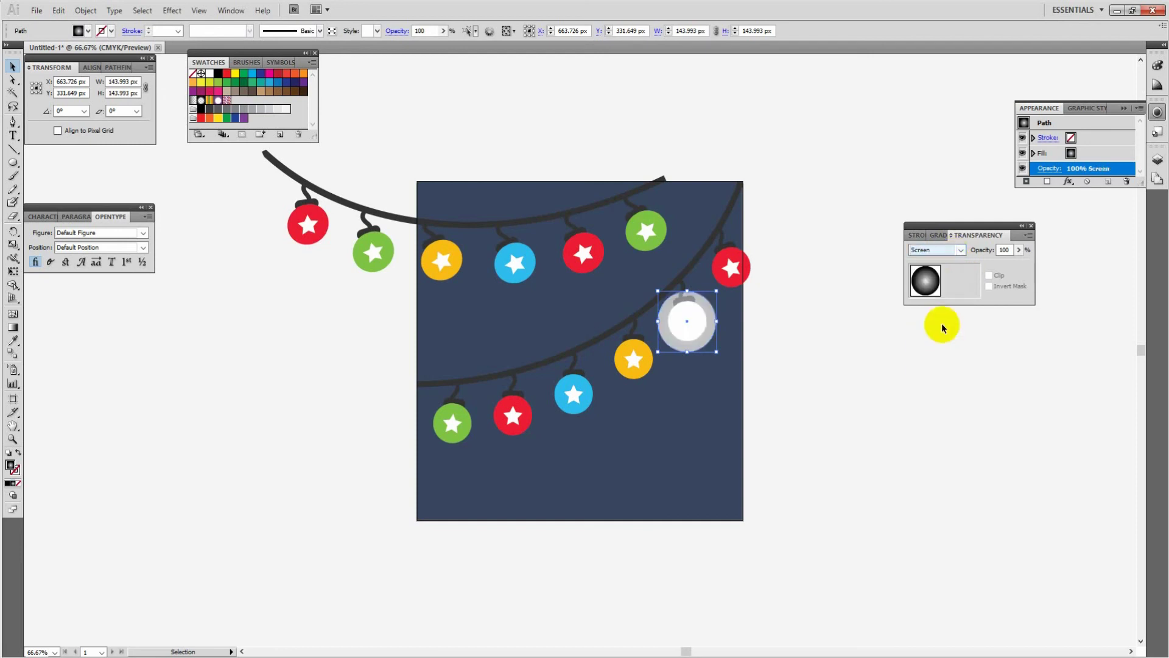
click(954, 250)
click(947, 373)
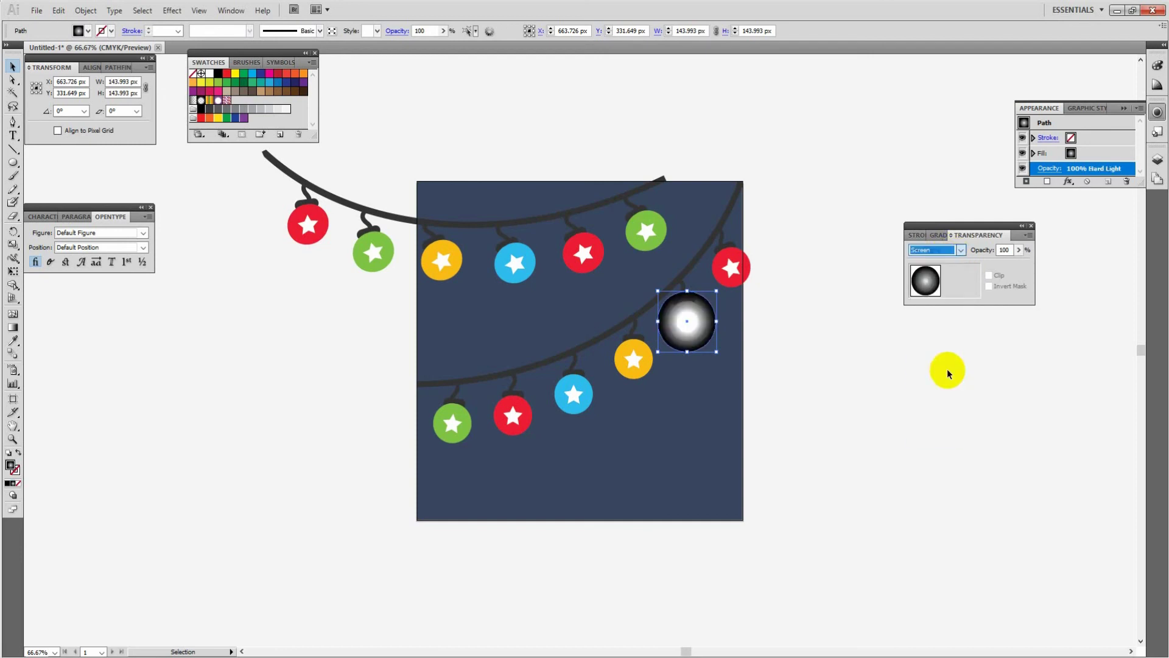
drag(764, 376, 706, 341)
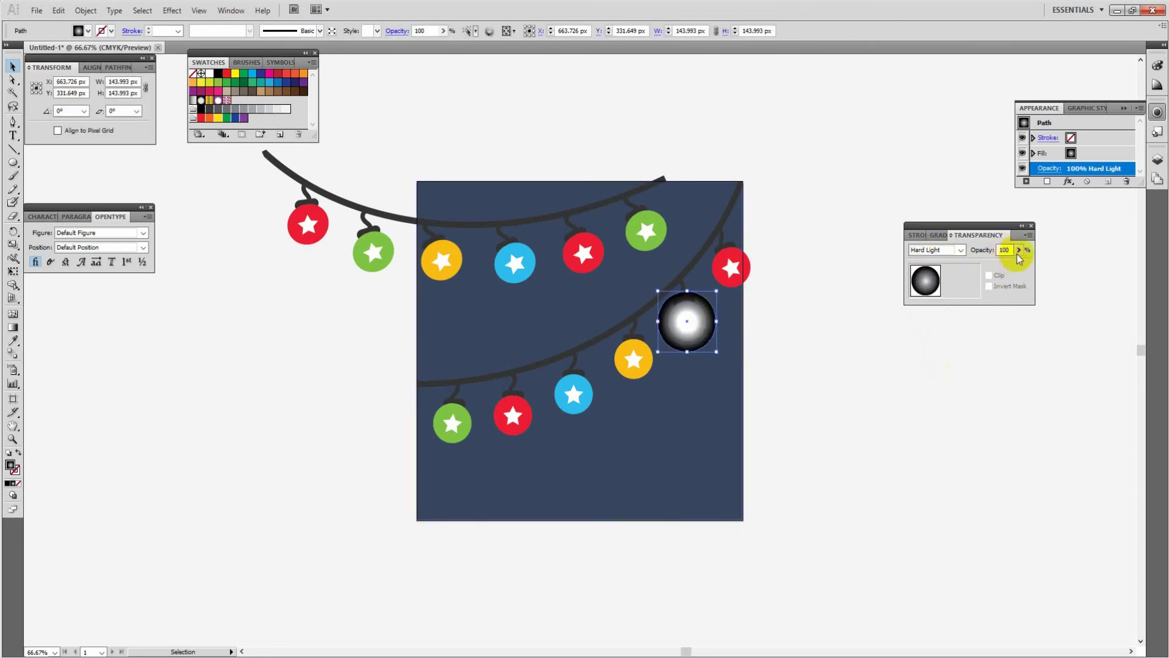
drag(1006, 264, 997, 267)
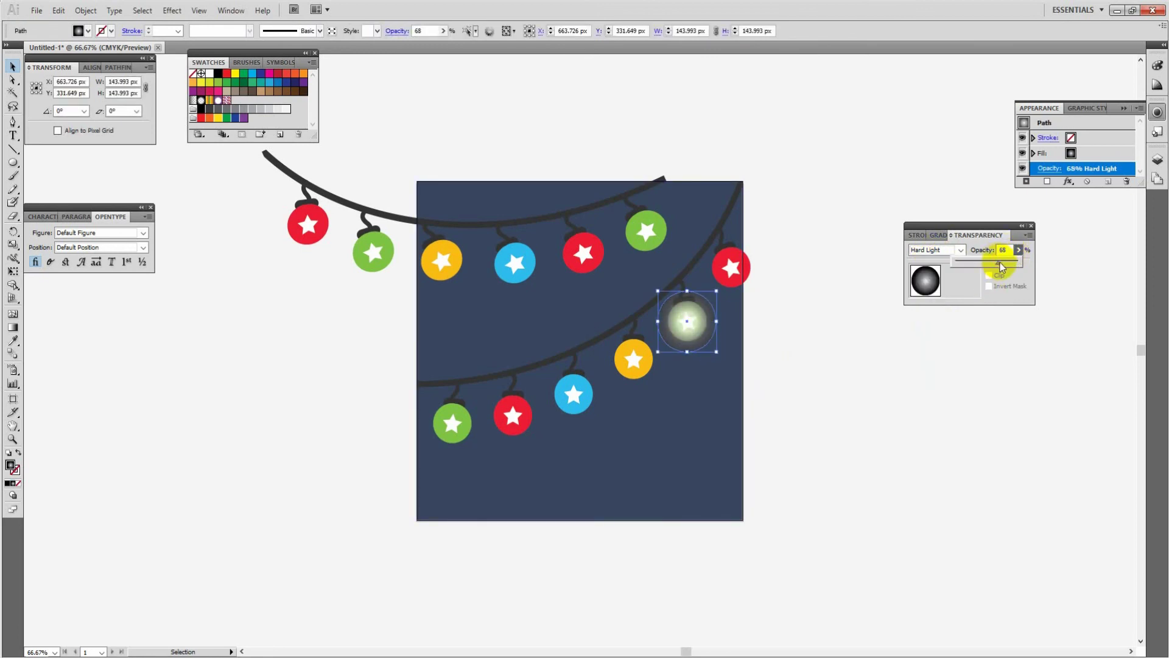
- Try moving the black stop of the glow circle's radial gradient, and shift the gradient midpoint to 70.3%
click(939, 235)
click(1012, 299)
mouse_move(1011, 298)
mouse_down()
mouse_move(925, 298)
mouse_move(1041, 300)
mouse_move(1001, 302)
mouse_up()
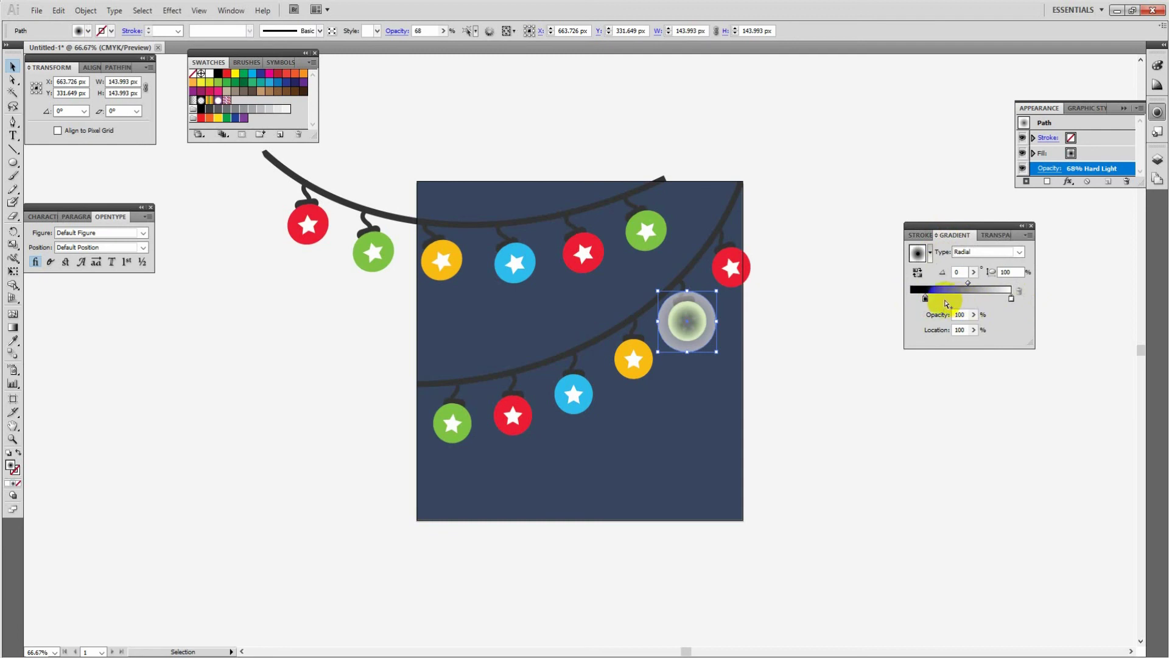
drag(926, 301, 879, 301)
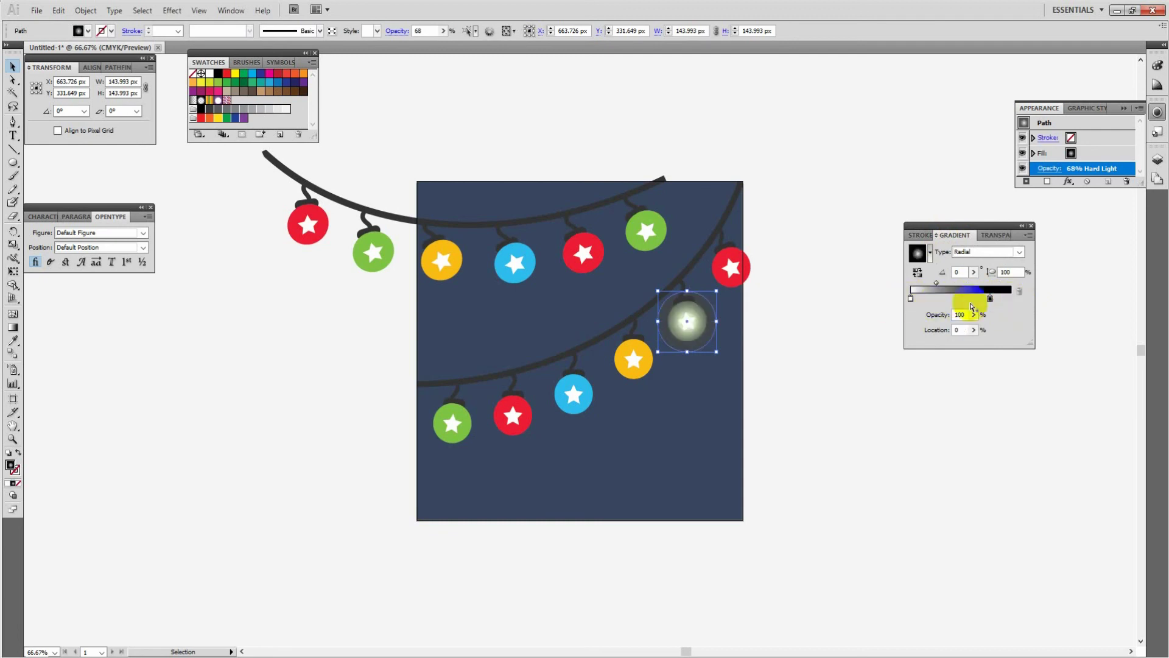
click(1019, 291)
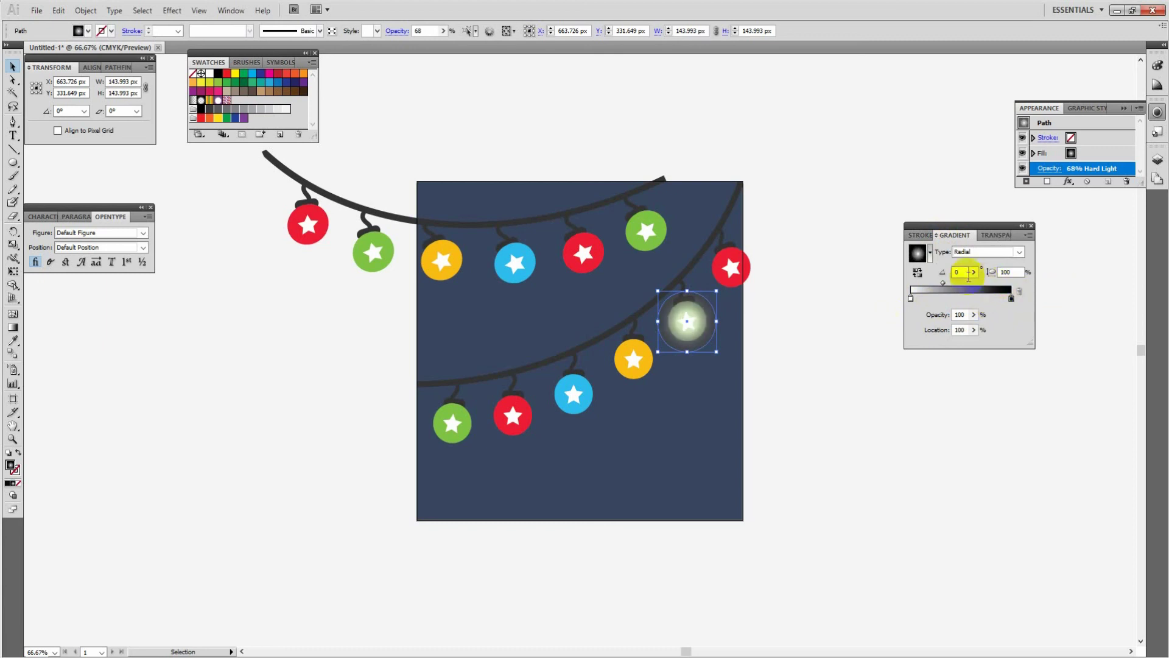
drag(944, 289, 972, 291)
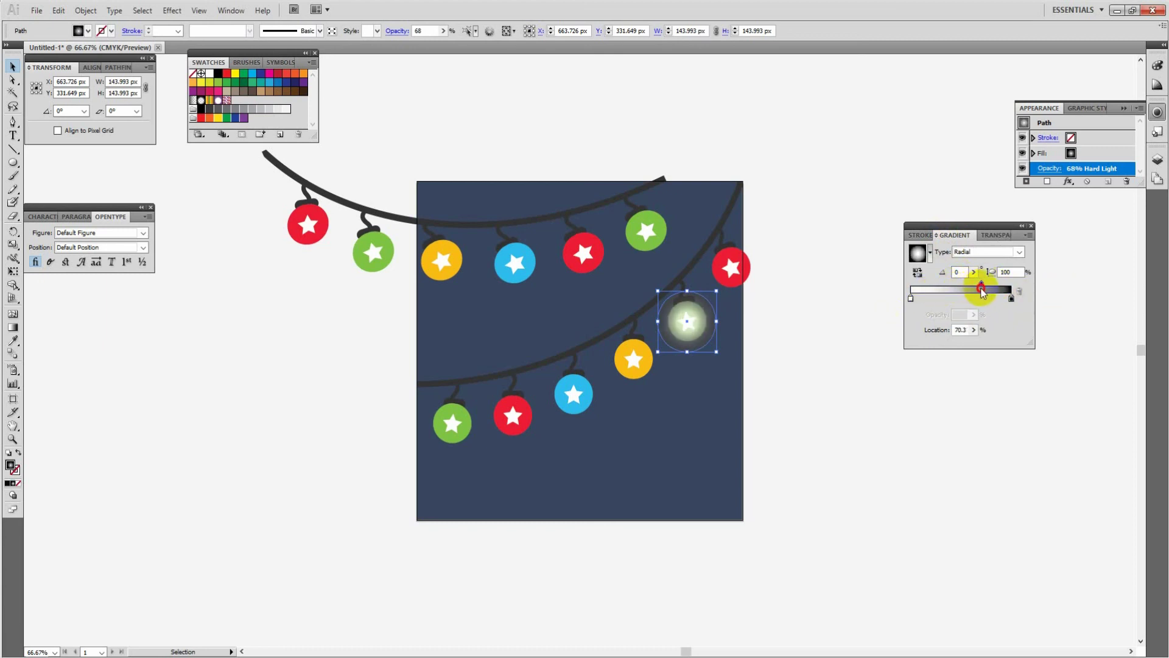
- Shrink the glow circle around its centre to about 130 px wide and lower its opacity to 17%
click(831, 391)
click(708, 334)
drag(715, 352, 713, 349)
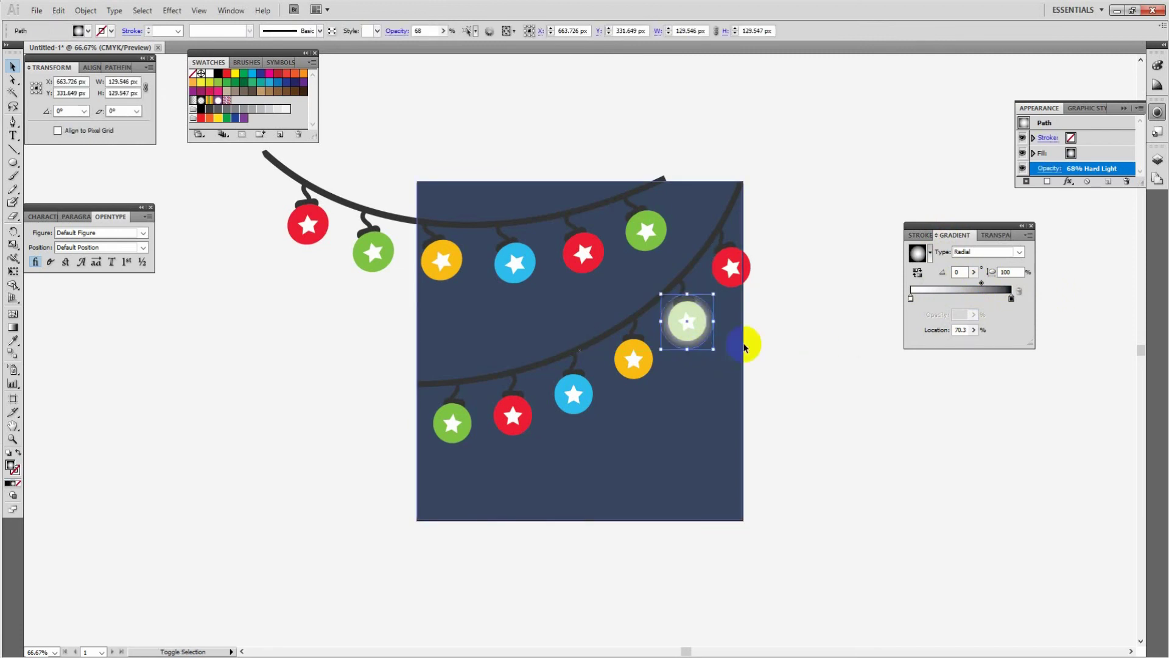
click(803, 337)
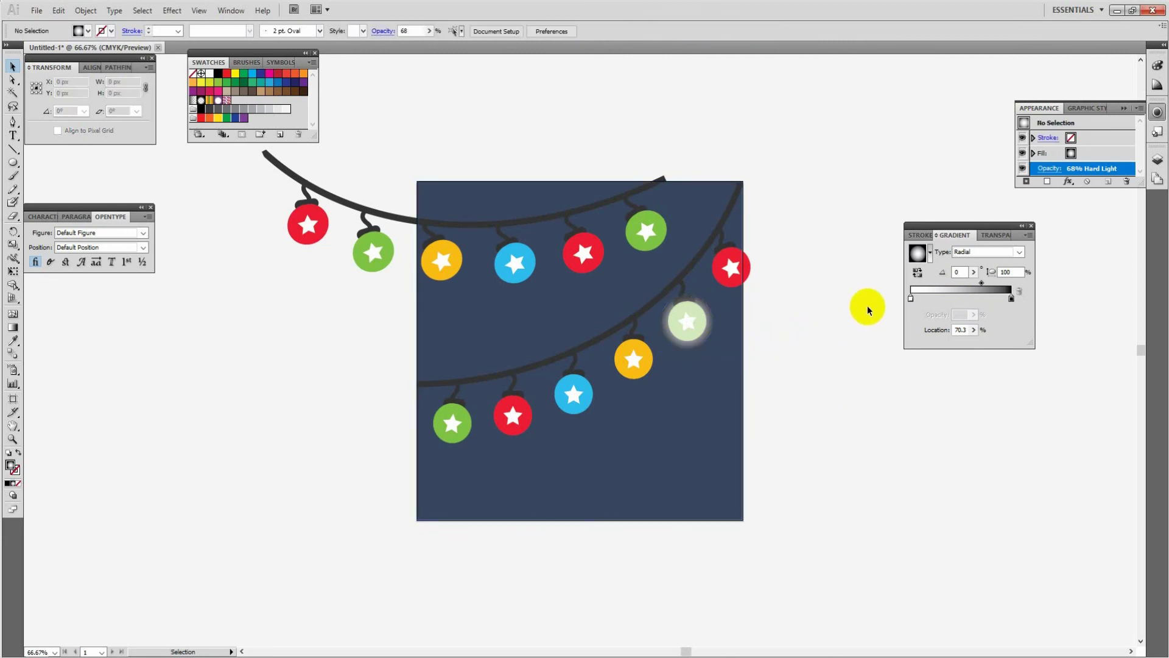
click(710, 339)
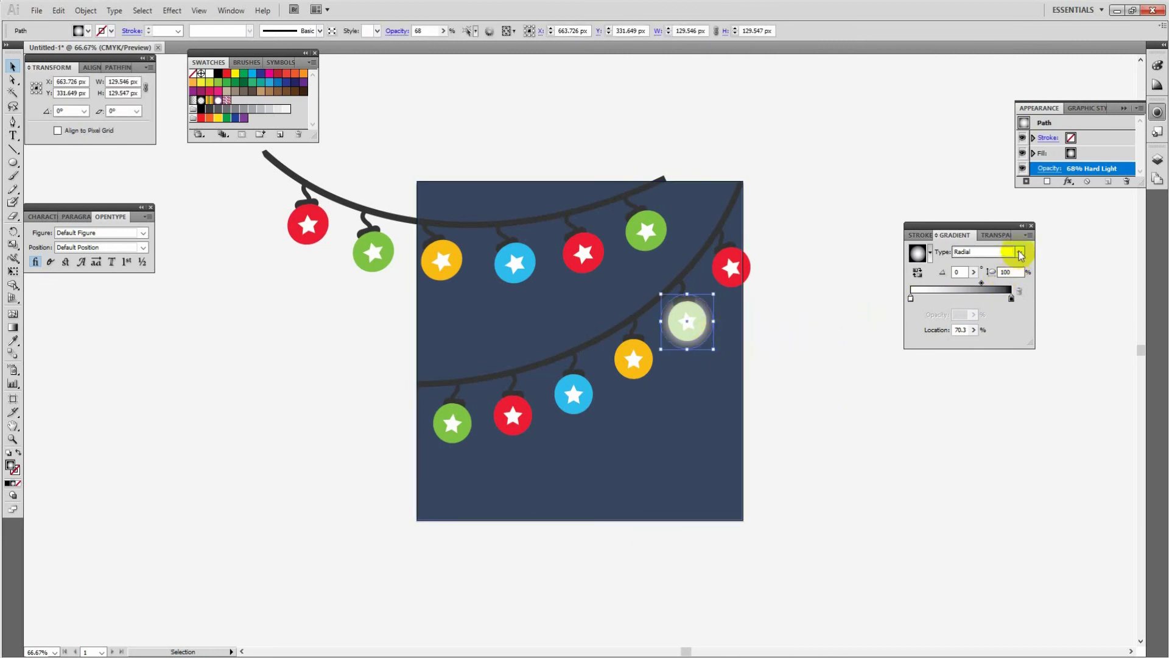
click(996, 236)
drag(1017, 254, 986, 263)
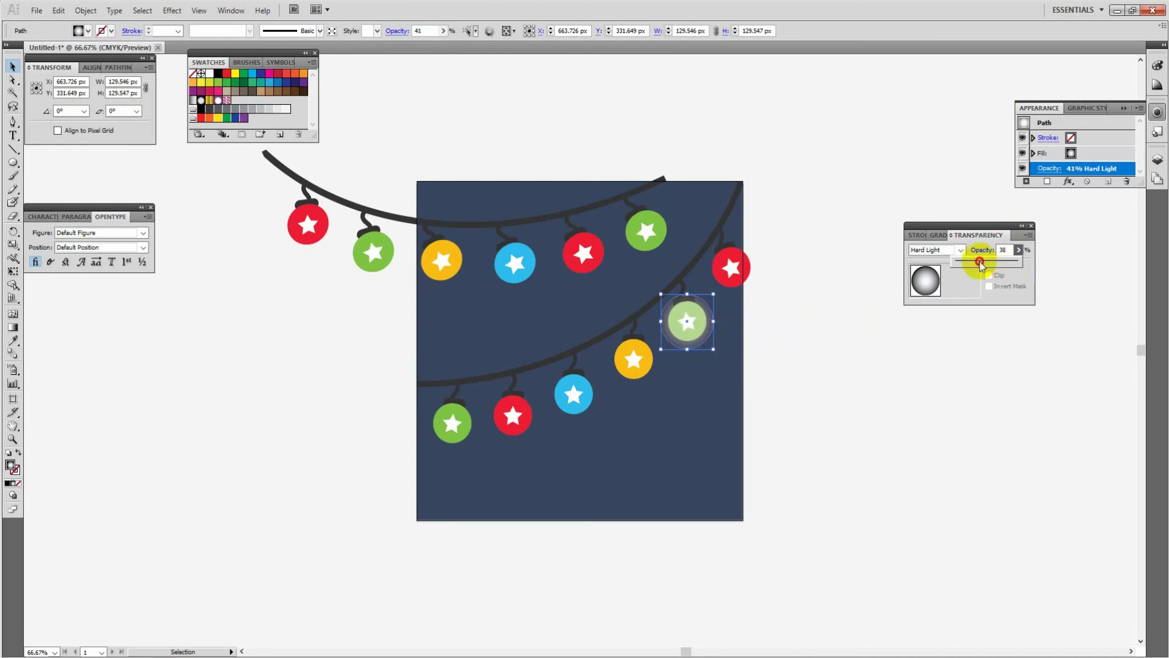
click(811, 348)
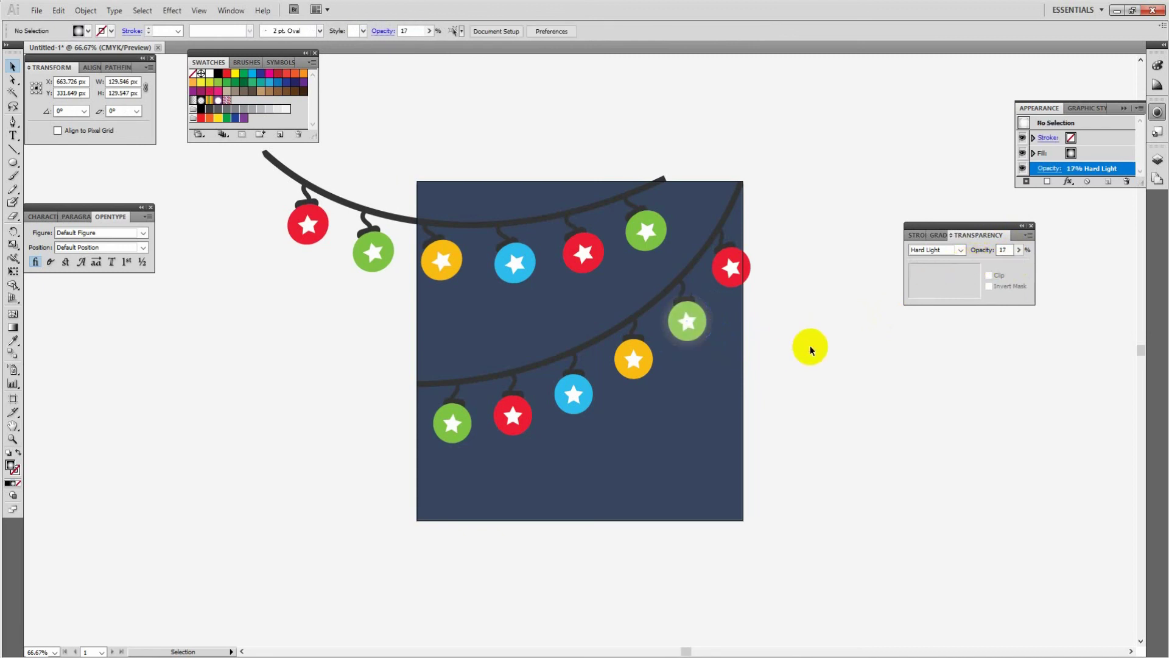
- Delete the glow circle and draw an 800 by 800 px rectangle with no fill covering the whole artboard
click(796, 348)
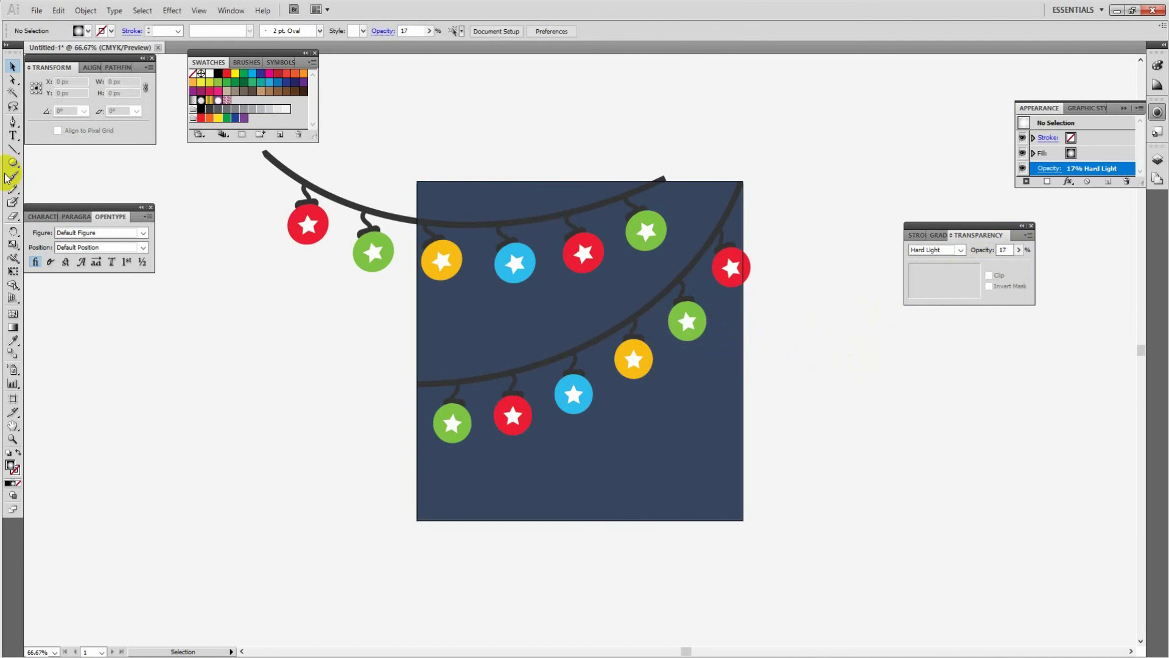
drag(22, 169, 48, 163)
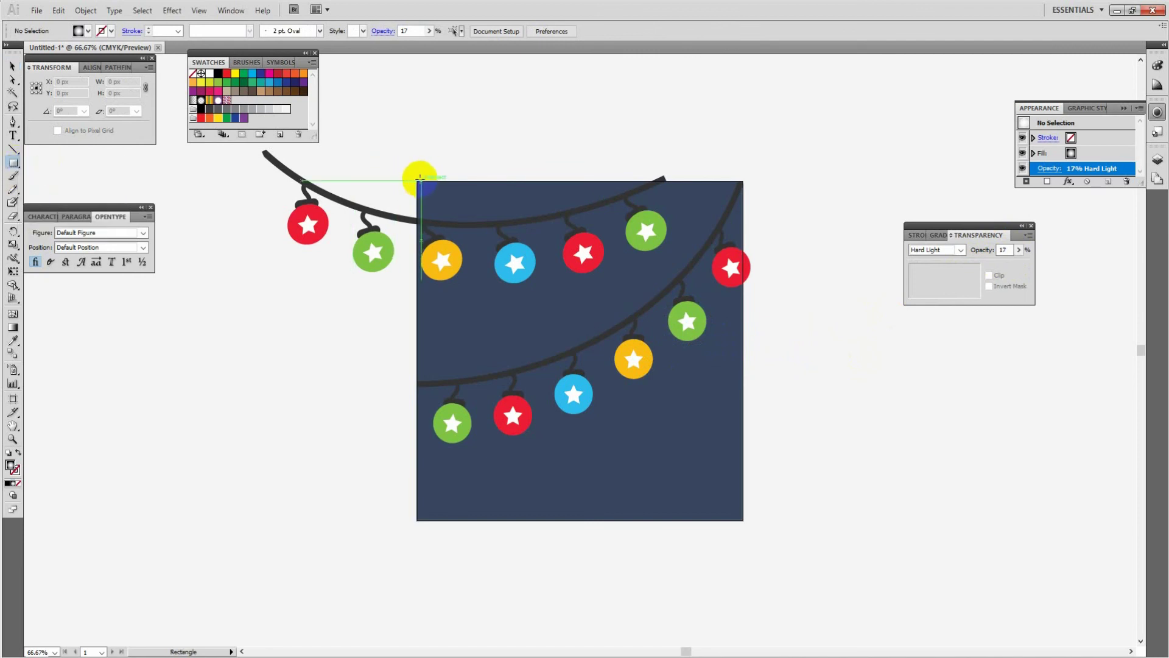
drag(420, 178, 742, 519)
click(13, 67)
click(16, 484)
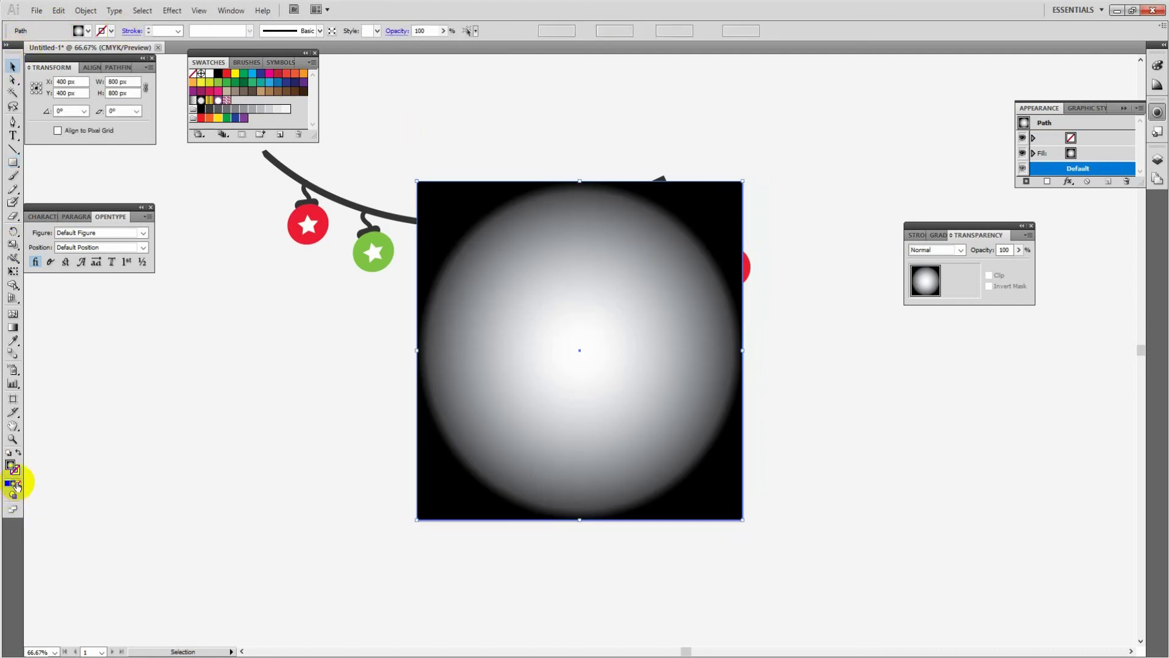
- Select the garlands, background and new rectangle together, and make a clipping mask that crops the artwork to the artboard
drag(398, 144, 790, 535)
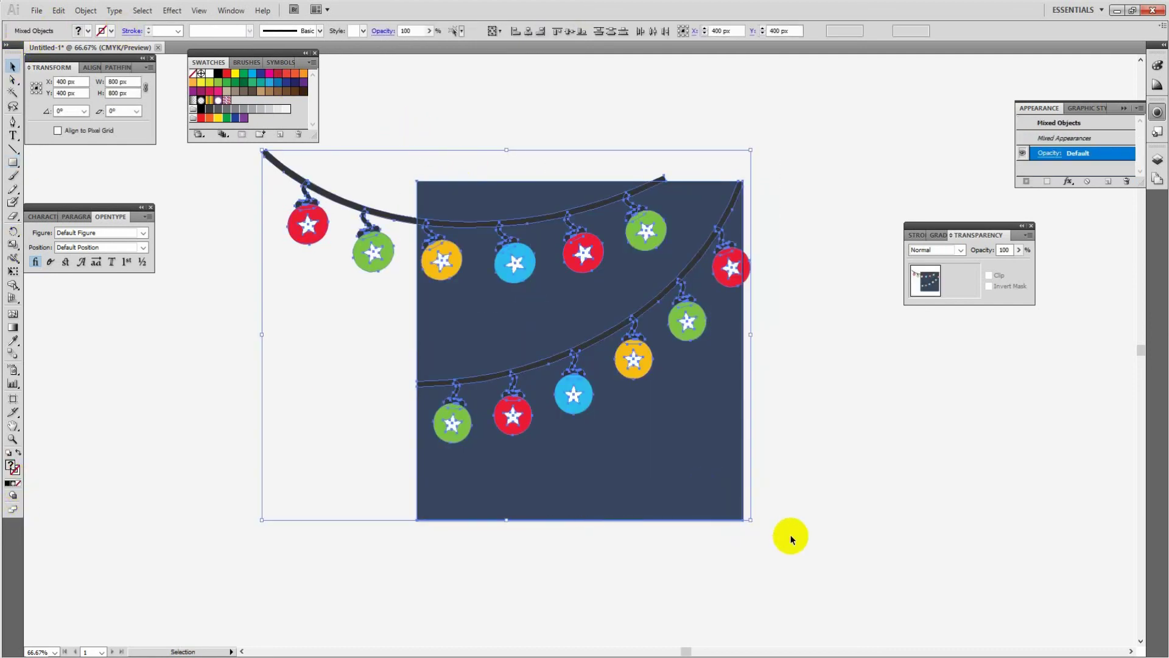
key(ctrl+7)
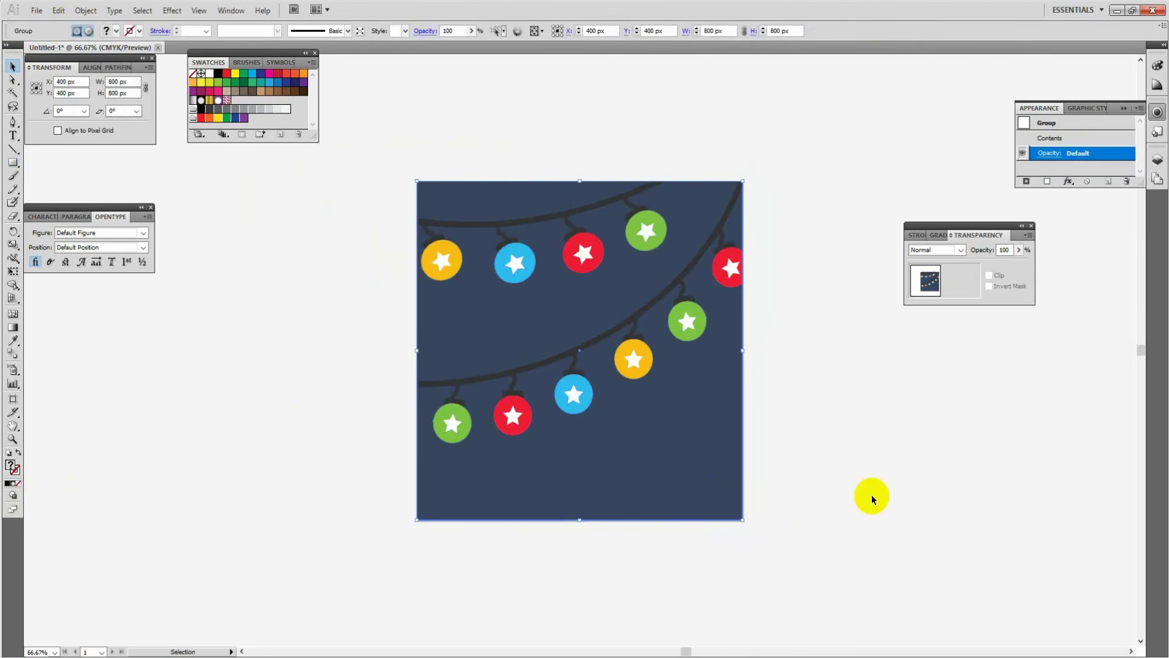
click(785, 339)
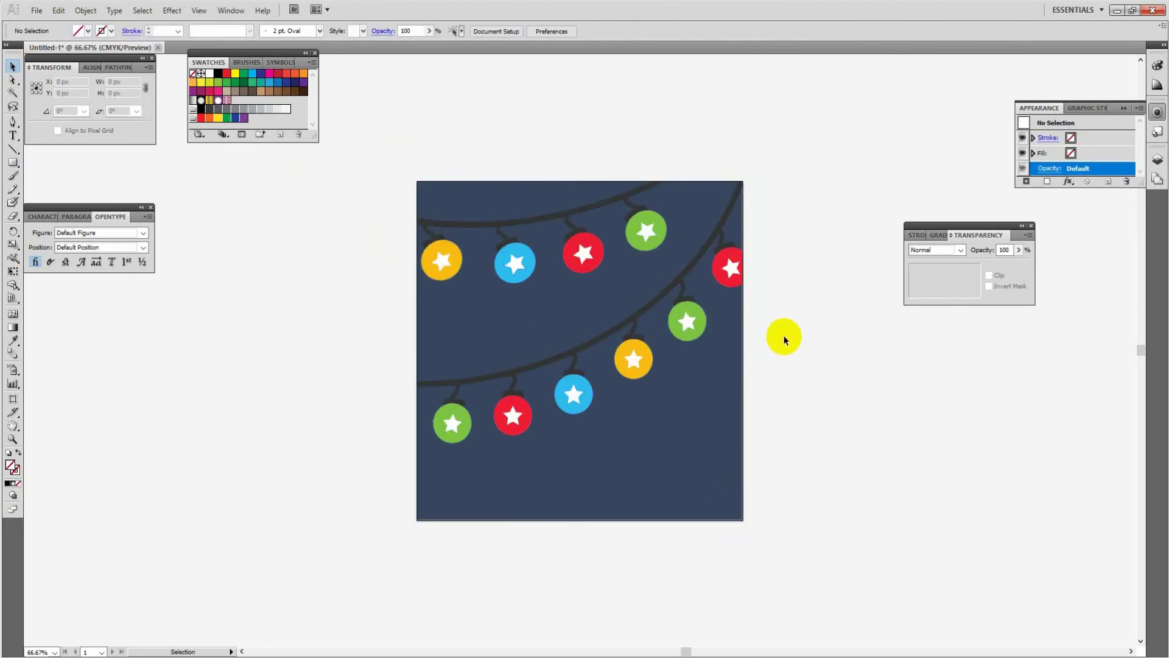